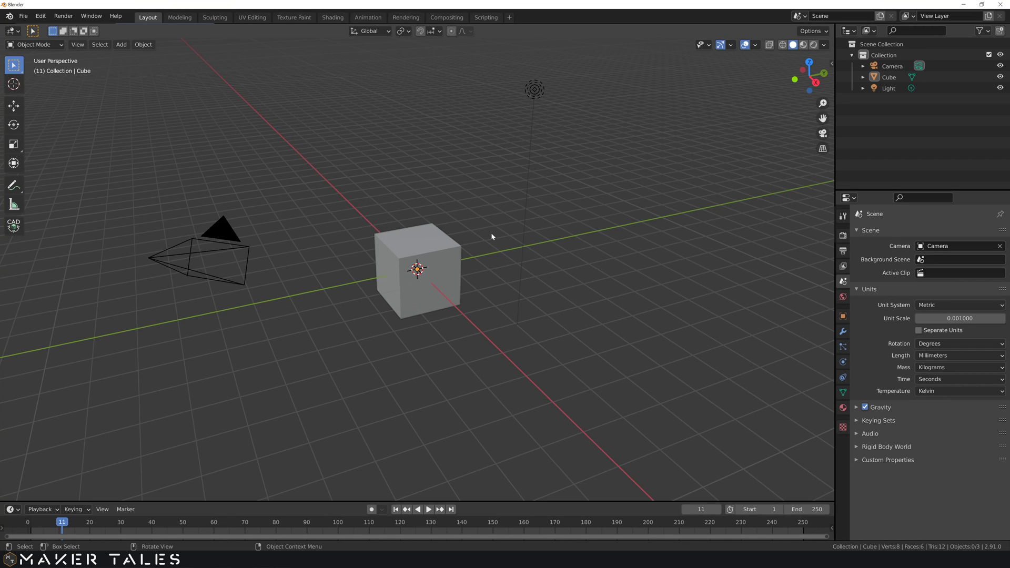
Delete every object in the scene and add a new mesh cube
middle_click_drag(492, 251, 498, 257)
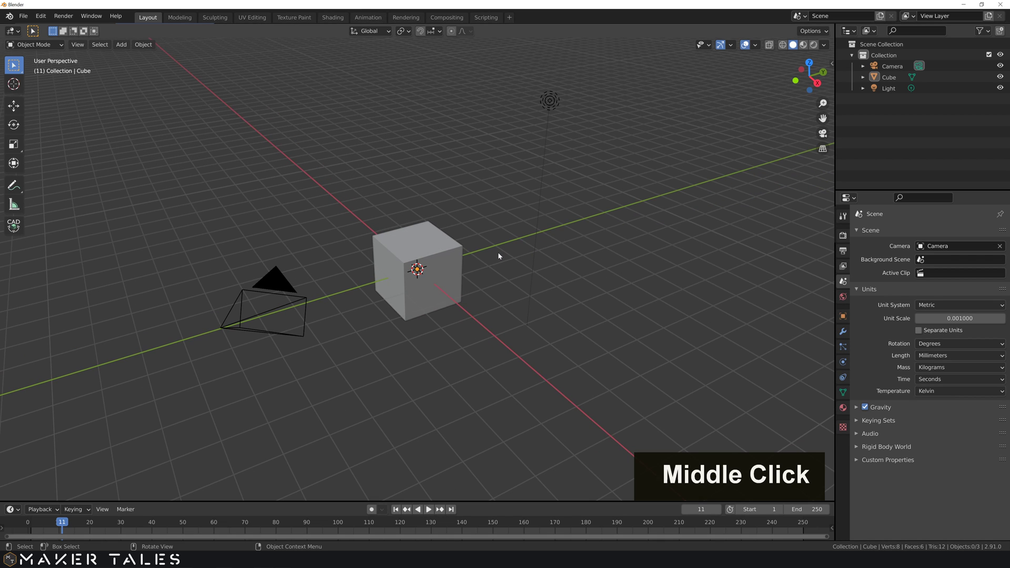
key("a")
key("x")
key("shift+a")
mouse_move(498, 253)
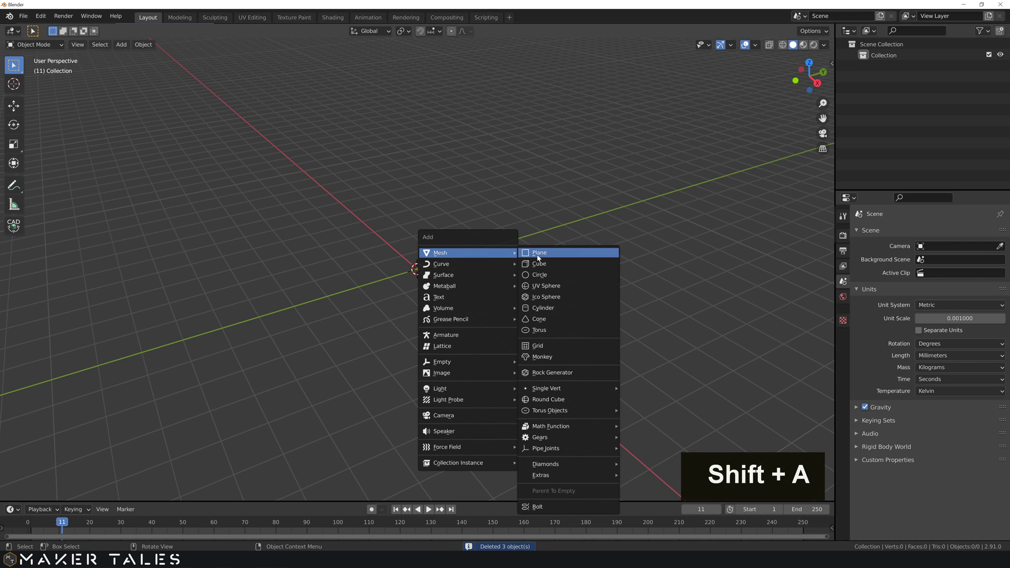
left_click(536, 264)
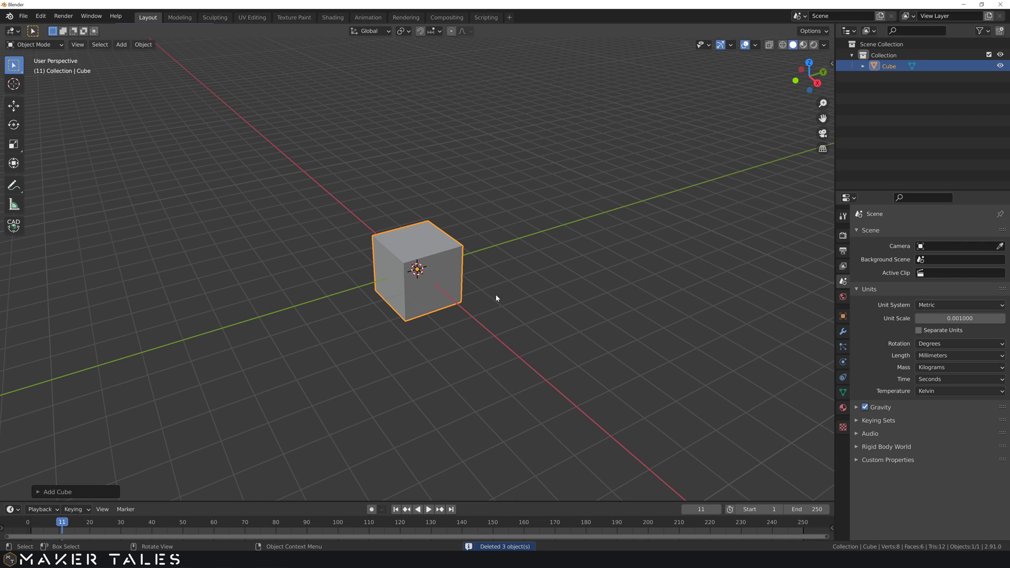
Set the new cube's size to 1 mm
left_click(55, 491)
left_click(137, 397)
left_click(114, 397)
type("1")
key("Return")
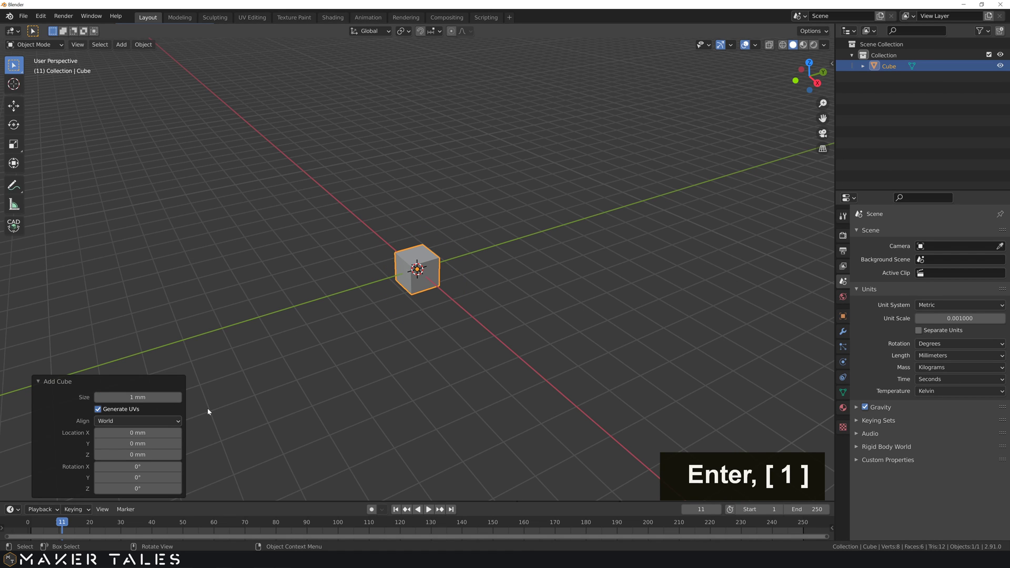
Set snapping to Vertex and snap the 3D cursor onto the cube's lower front corner
left_click(452, 322)
scroll(440, 289, "up", 9)
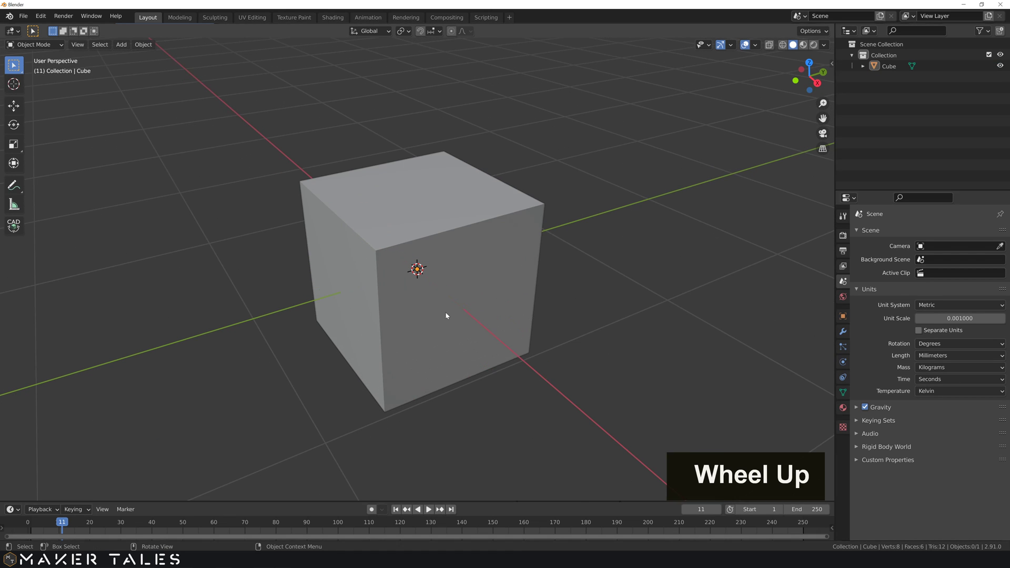
middle_click_drag(443, 311, 450, 271, "shift")
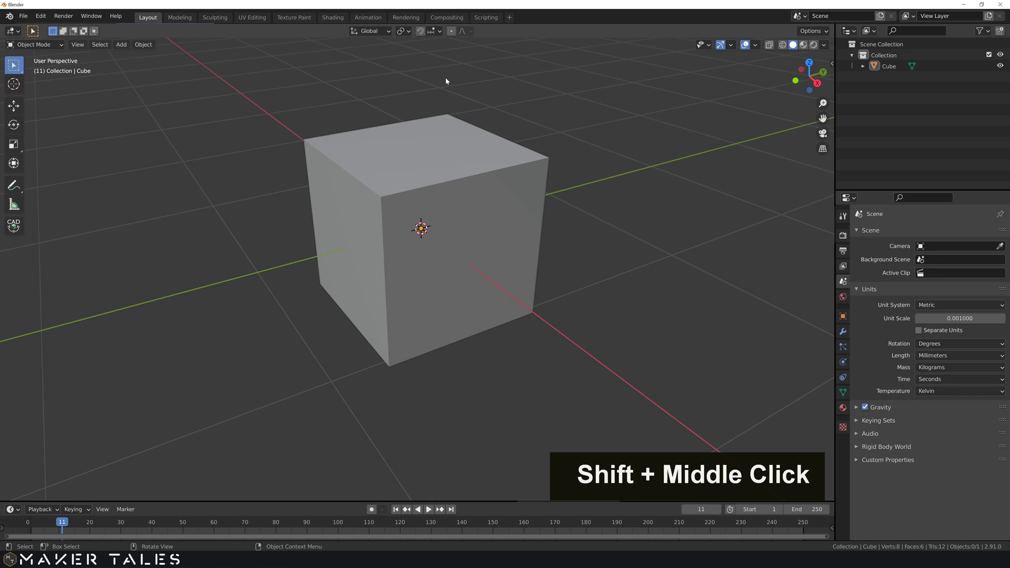
left_click(439, 31)
left_click(428, 74)
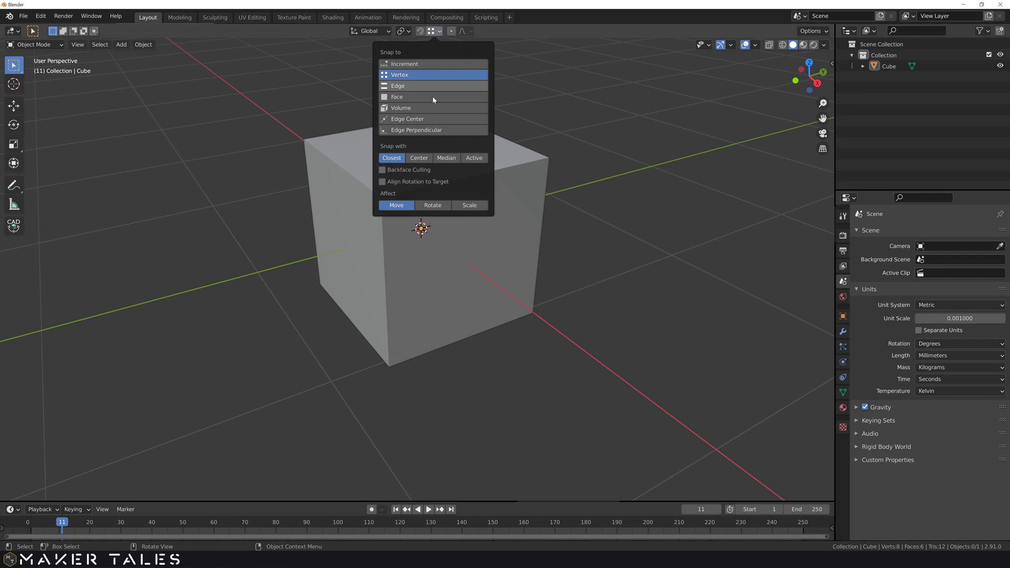
right_click_drag(425, 325, 387, 368, "shift")
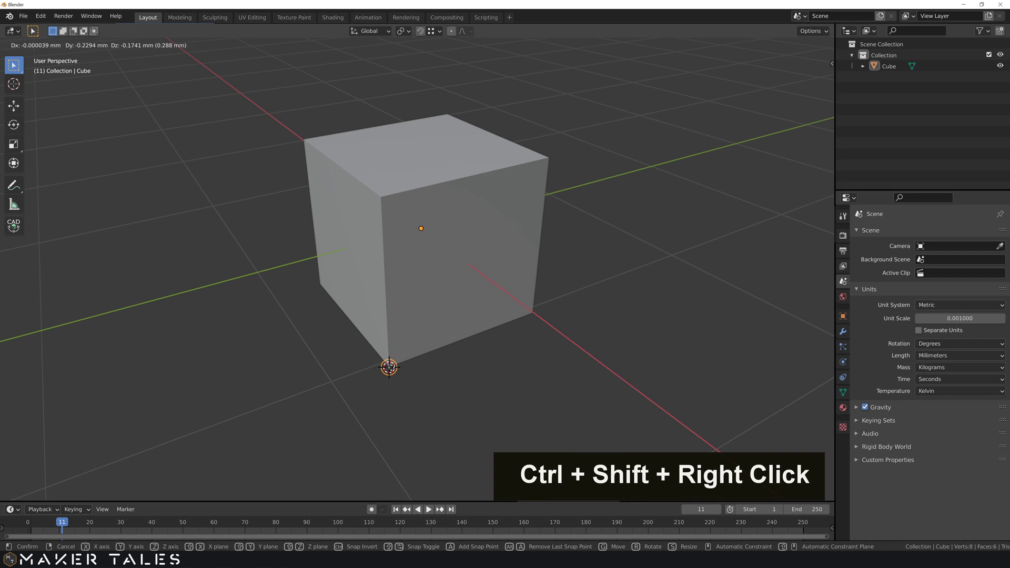
Select the cube and set its origin to the 3D cursor
left_click(402, 293)
right_click(403, 293)
mouse_move(403, 294)
left_click(458, 313)
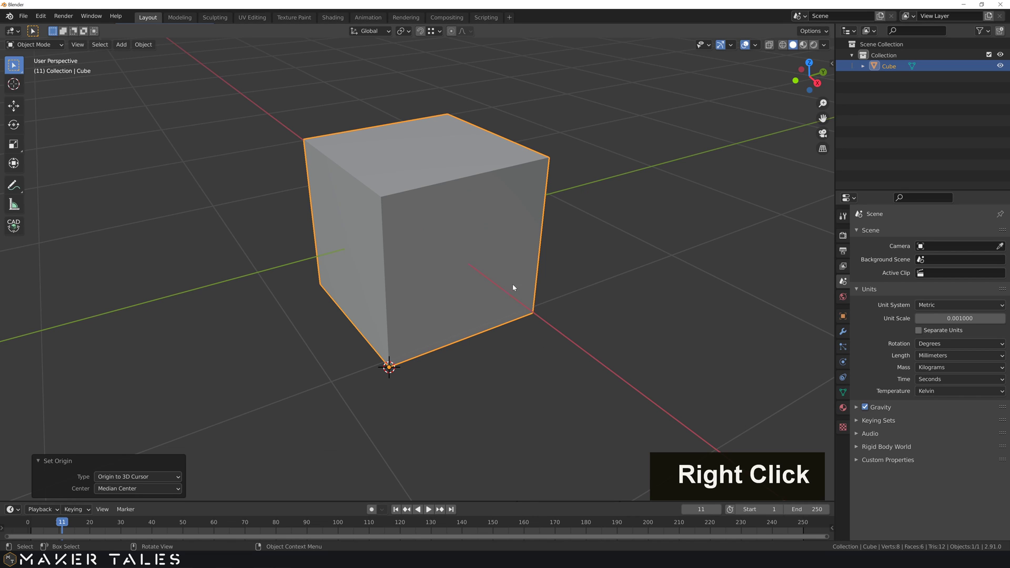
Set the cube's X, Y and Z location to 0 mm and deselect it
key("n")
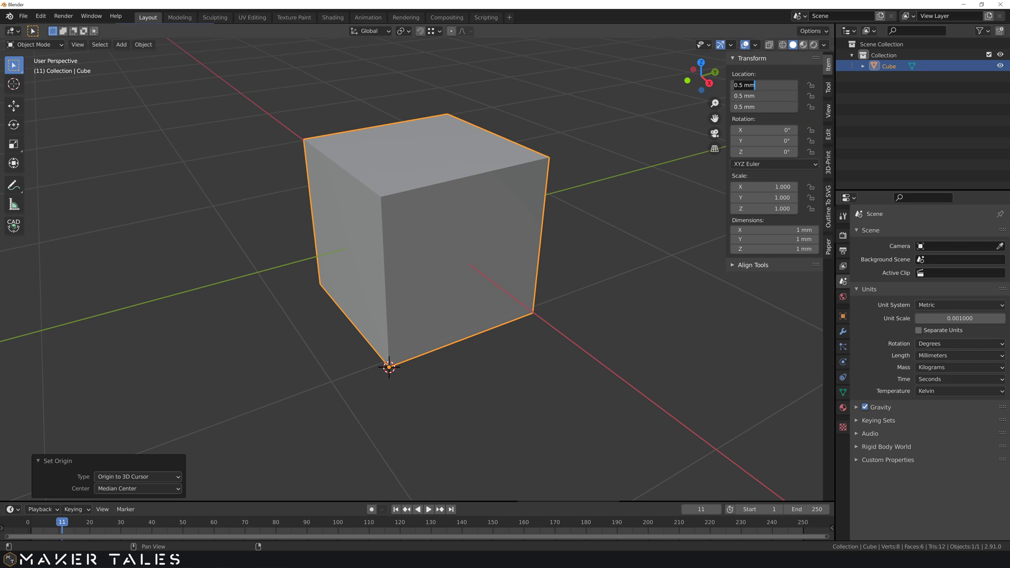
type("0")
key("Return")
left_click(528, 219)
middle_click_drag(570, 189, 519, 310, "shift")
scroll(486, 253, "down", 2)
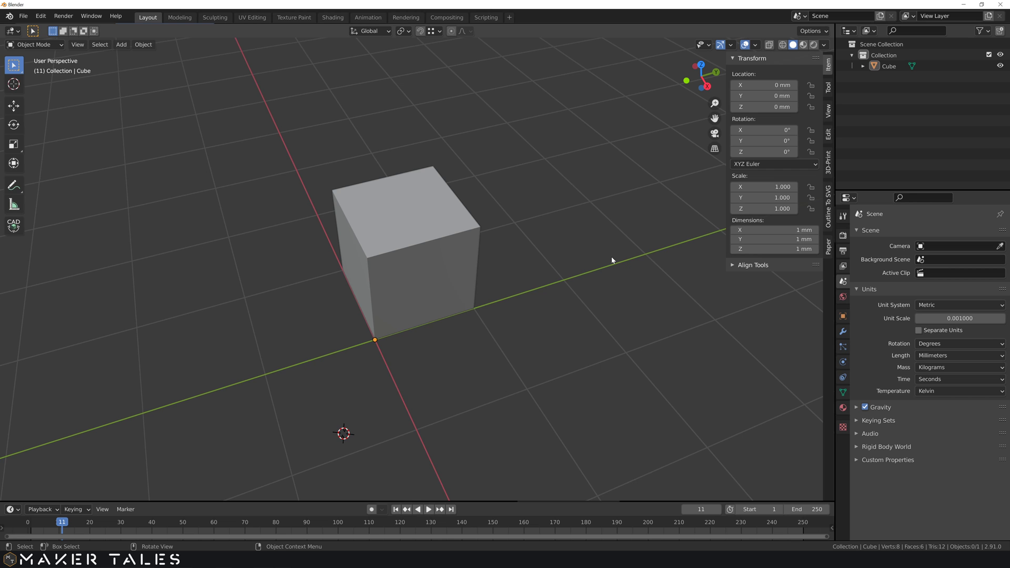
middle_click_drag(415, 305, 436, 319)
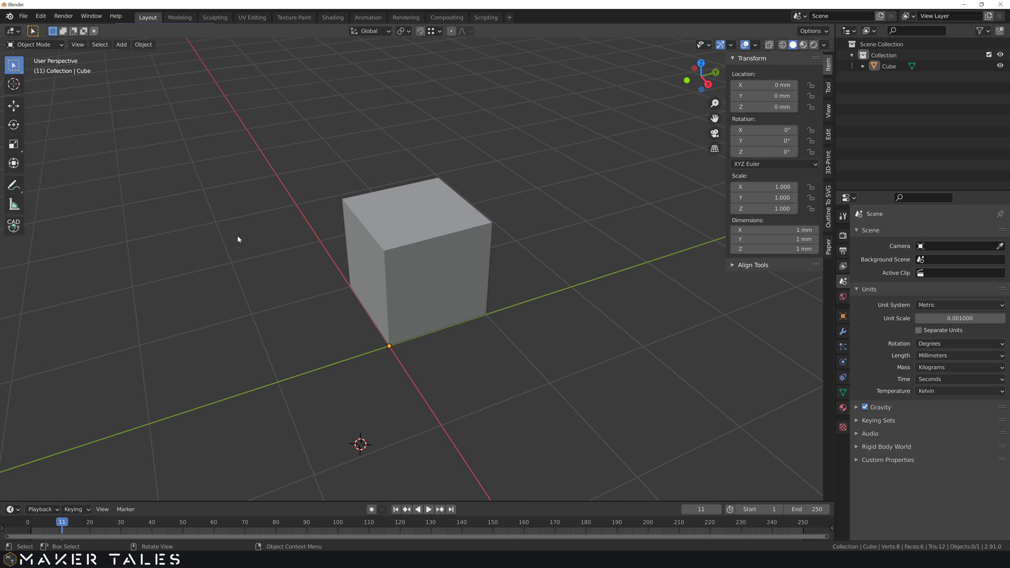
Select the cube, briefly activate the CAD Transform tool and return to box selection
left_click(828, 206)
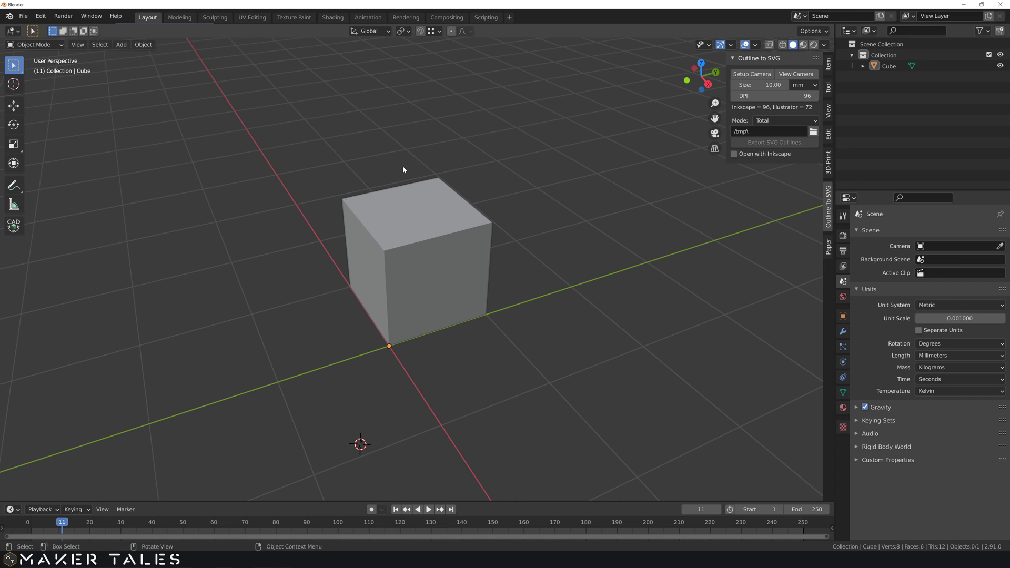
left_click(408, 206)
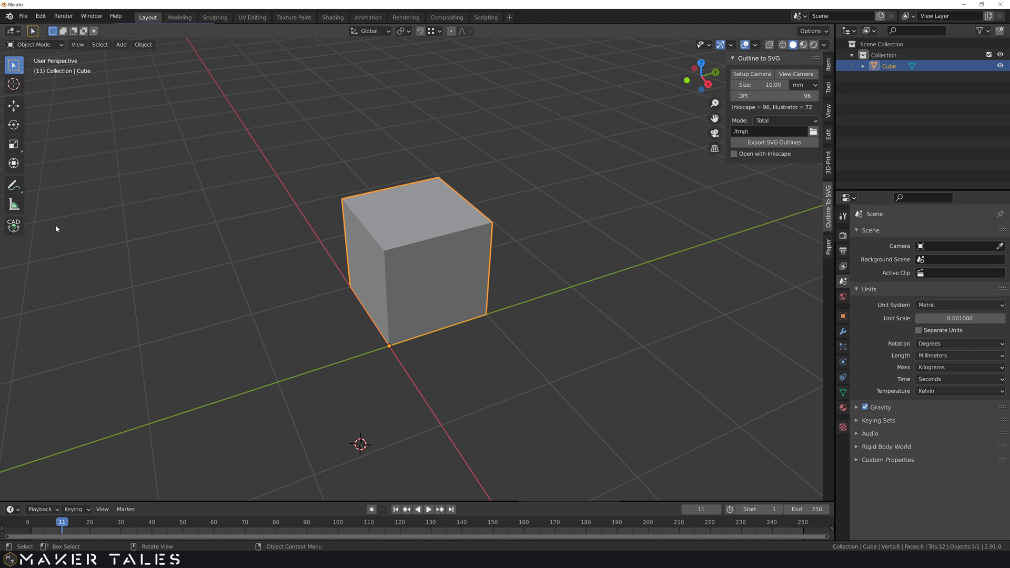
left_click(14, 227)
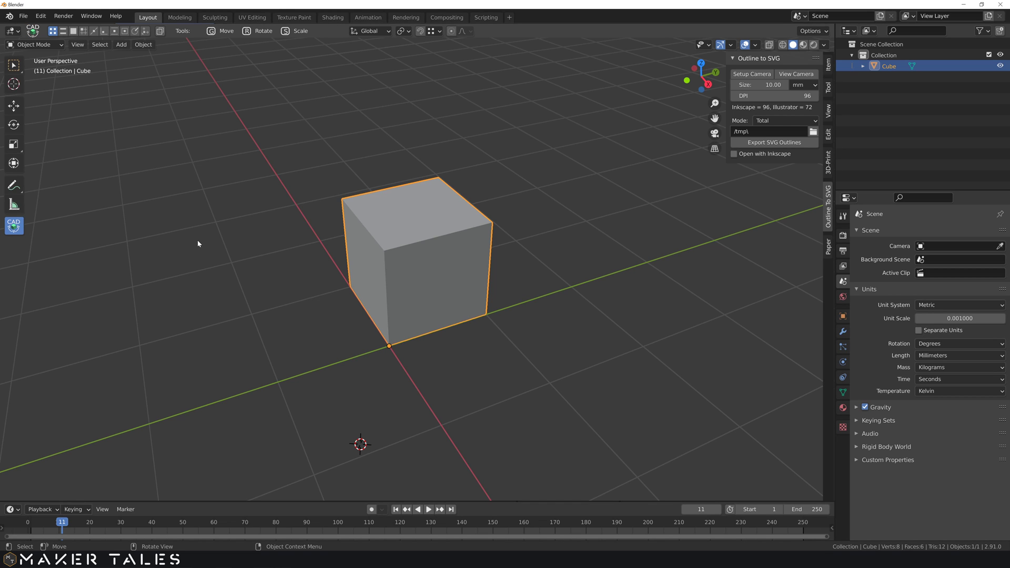
key("w")
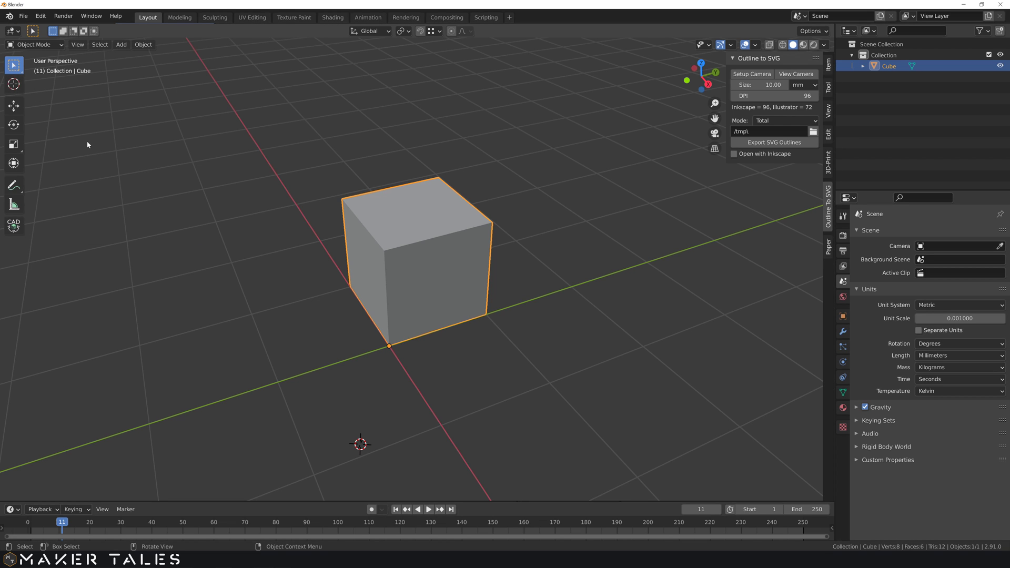
Assign Alt+C as the shortcut for the CAD Transform tool in Object Mode
left_click(13, 226)
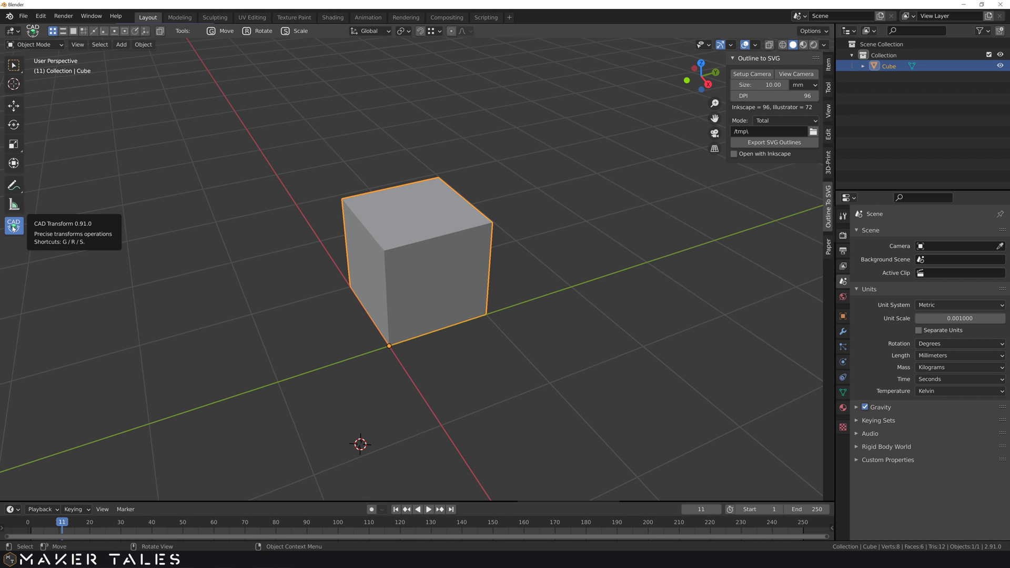
right_click(13, 227)
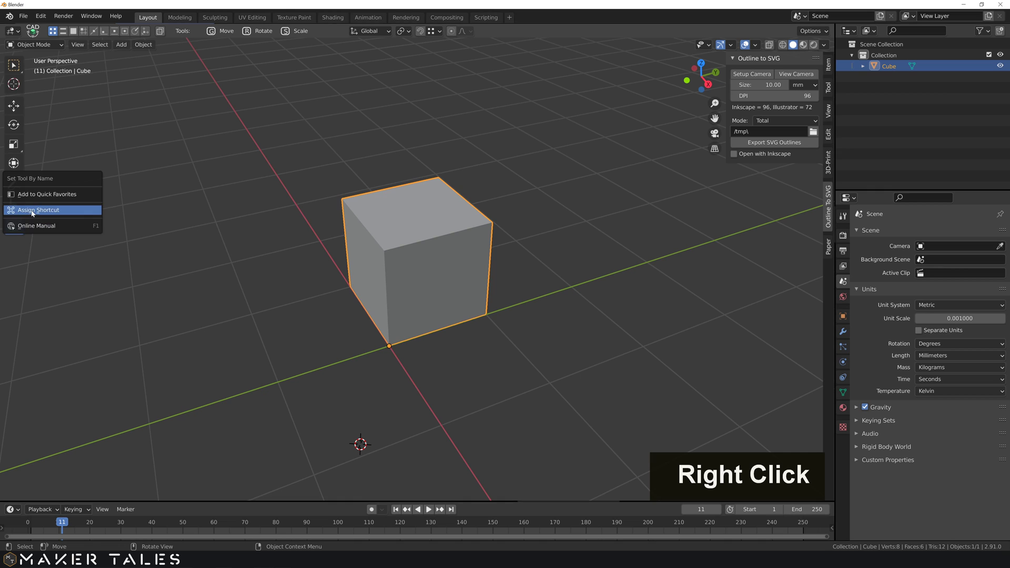
left_click(32, 210)
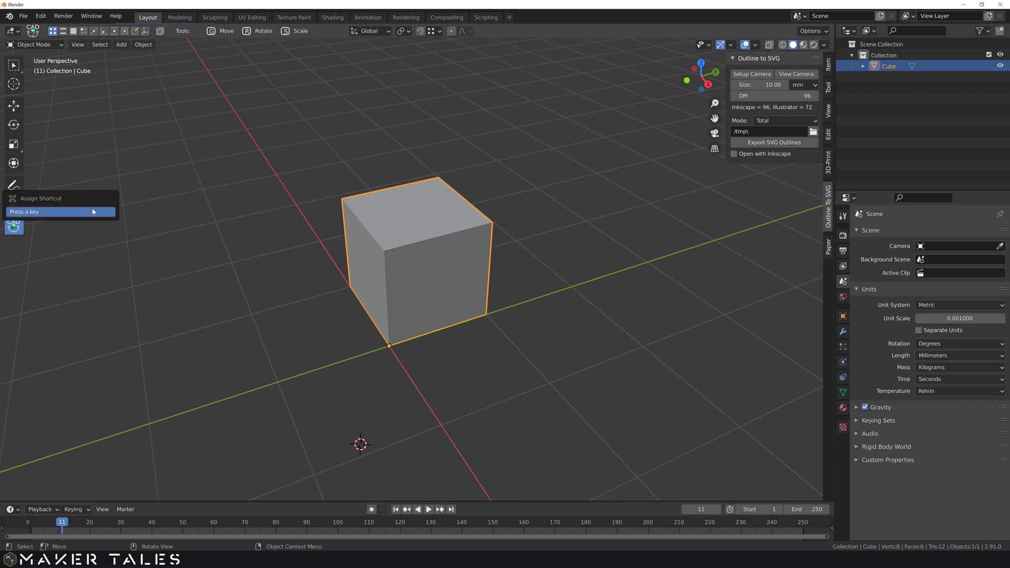
key("alt+c")
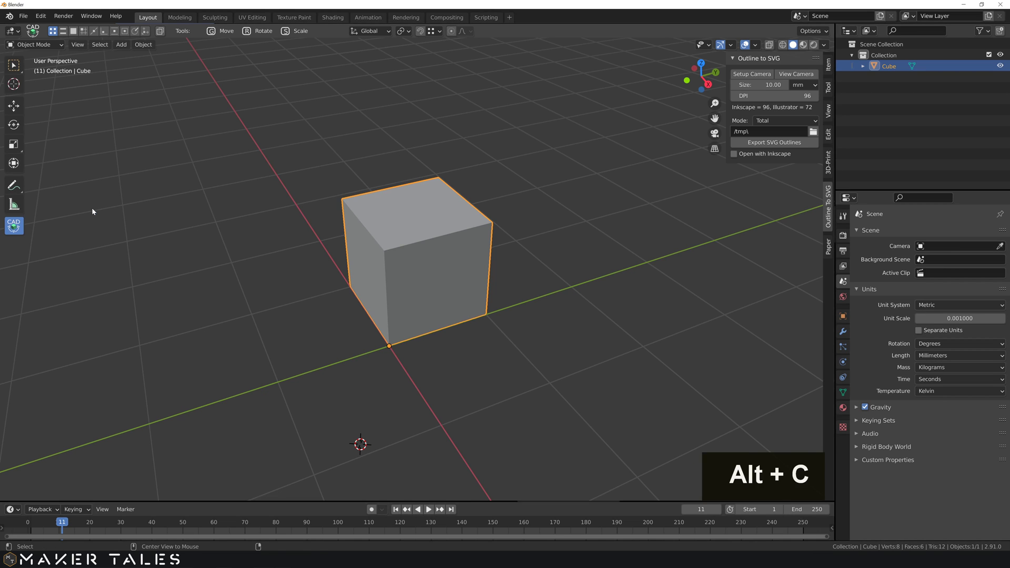
Return to box selection and test the new Object Mode shortcut by reactivating CAD Transform
key("w")
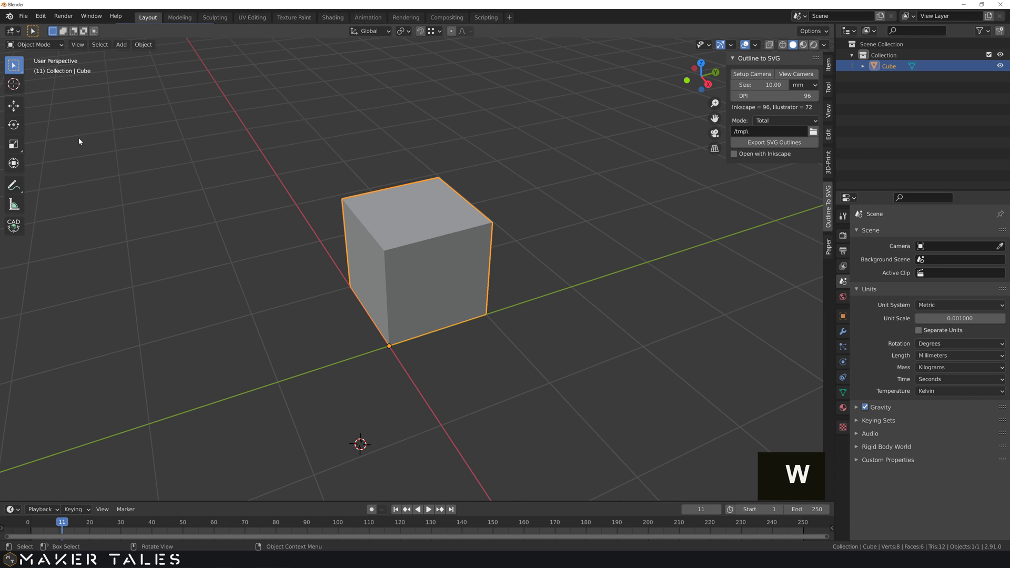
key("alt+c")
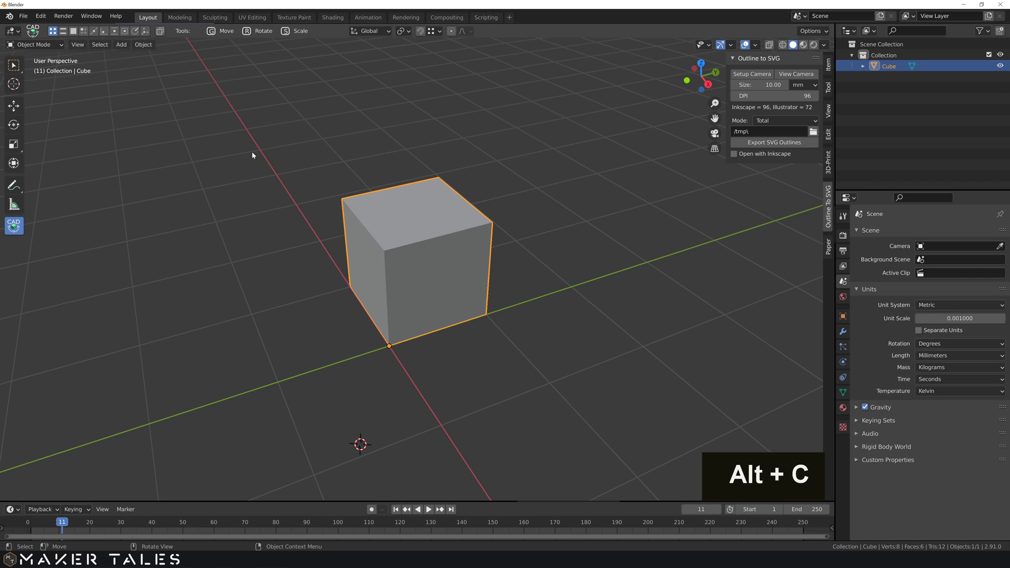
left_click(347, 160)
left_click(374, 210)
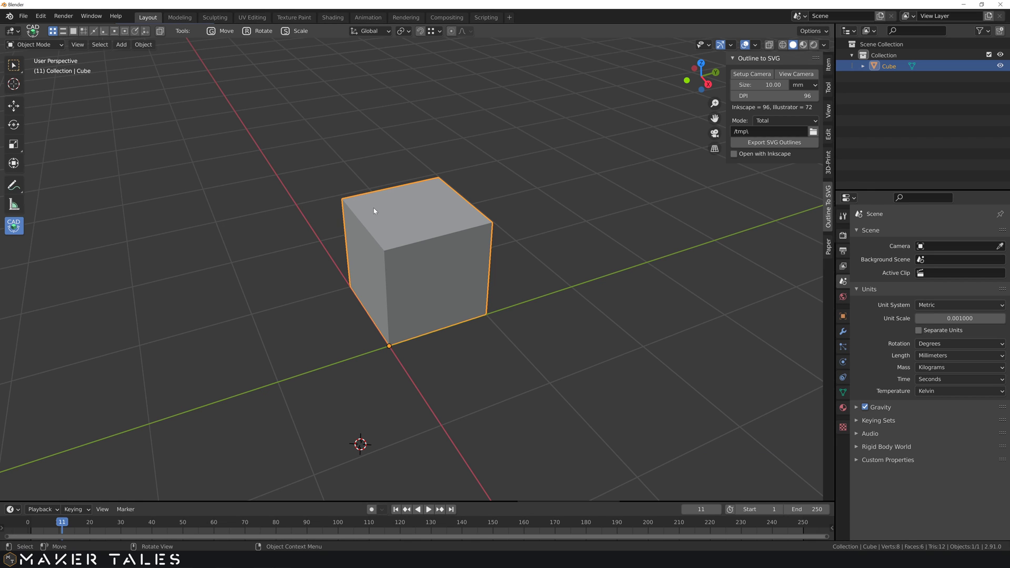
Enter Edit Mode on the cube and assign Alt+C as the CAD Transform tool's shortcut there
key("Tab")
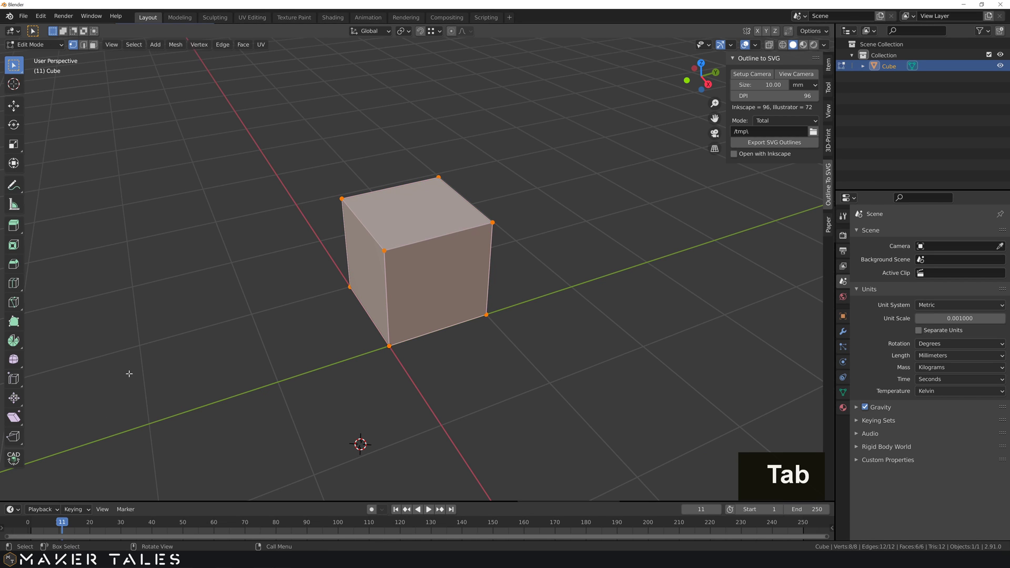
key("alt+c")
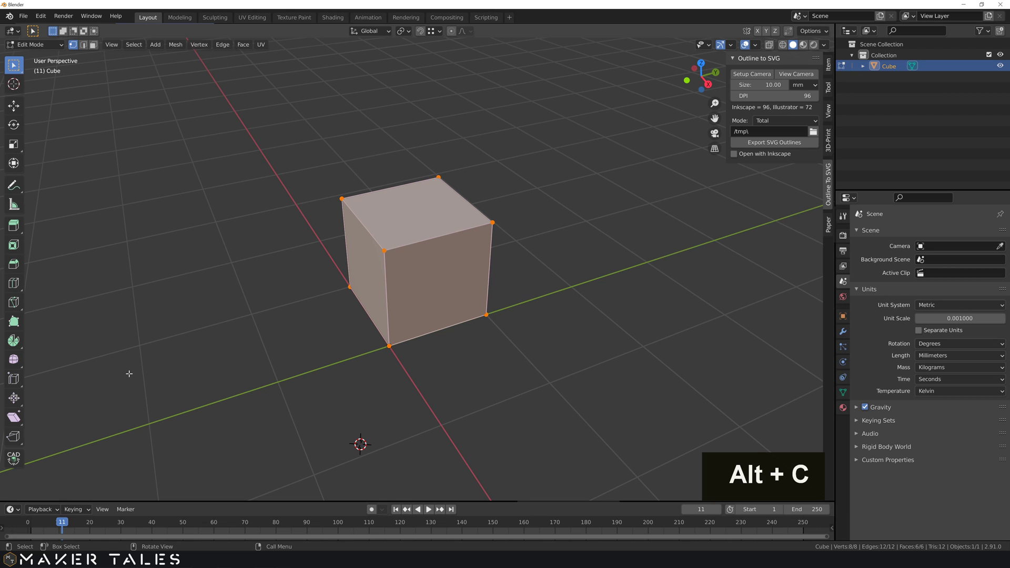
right_click(17, 461)
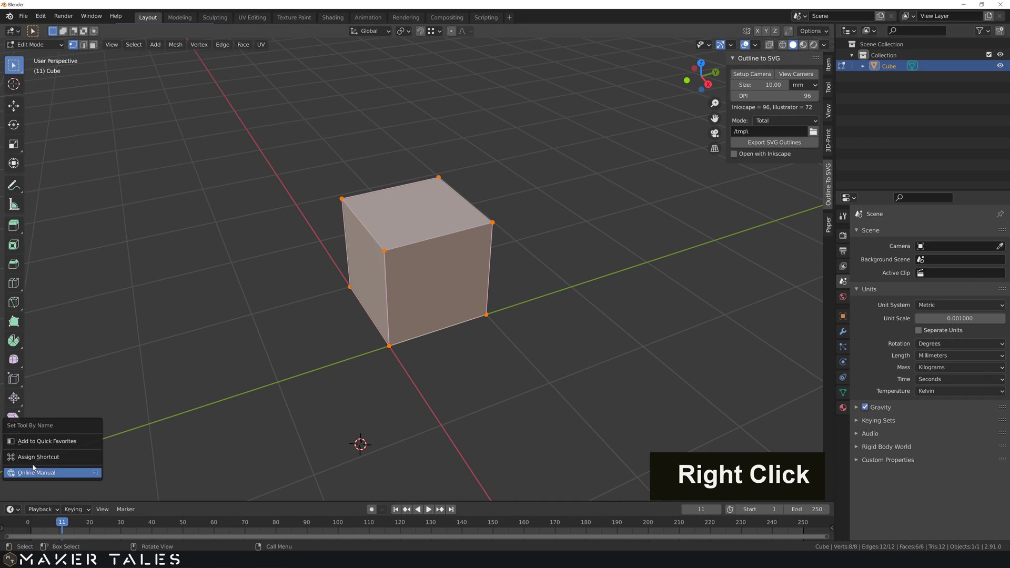
left_click(38, 457)
key("alt+q")
key("alt+c")
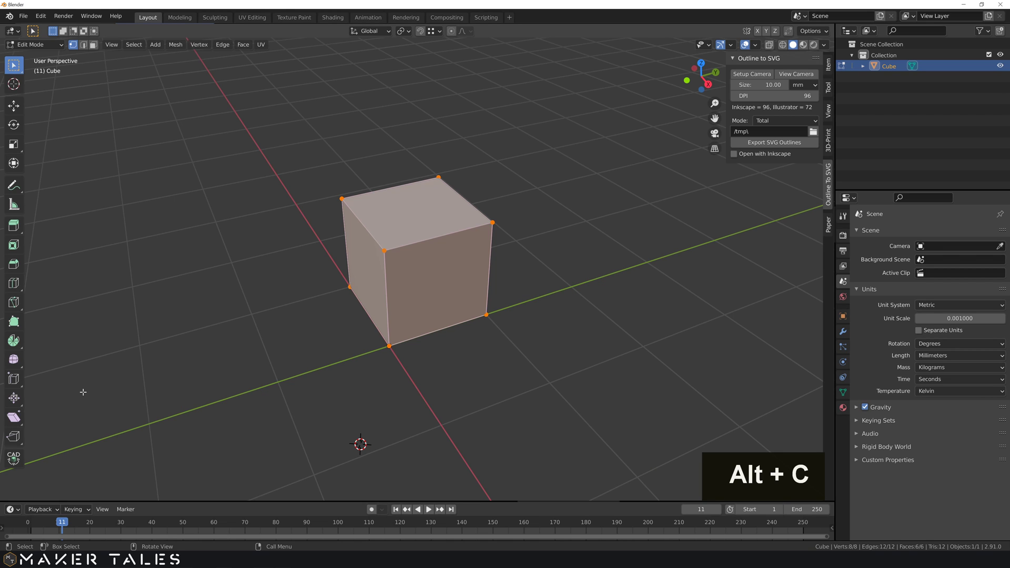
Test the CAD Transform shortcut in Edit Mode, and return to Object Mode with box selection active
key("alt+c")
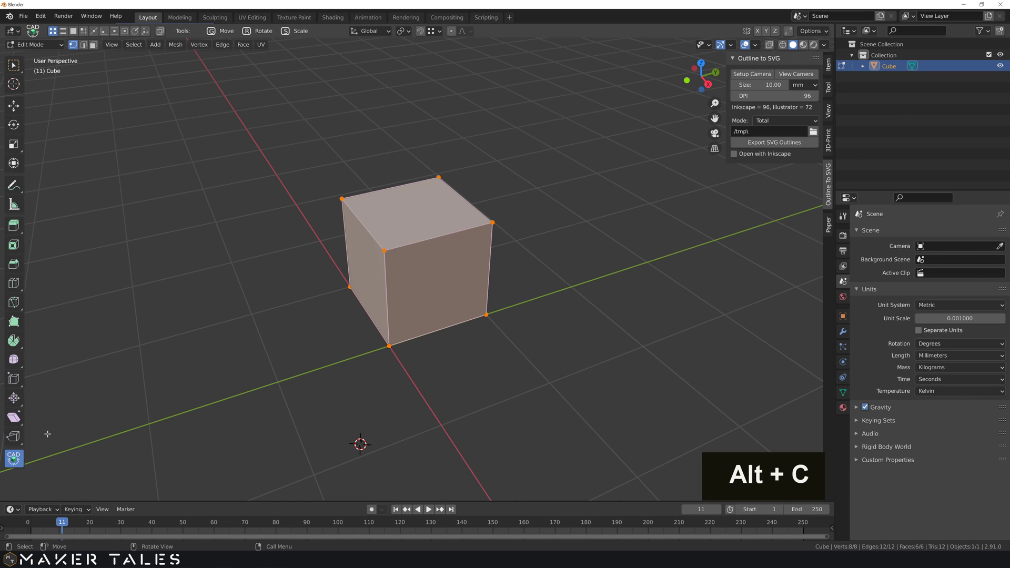
key("w")
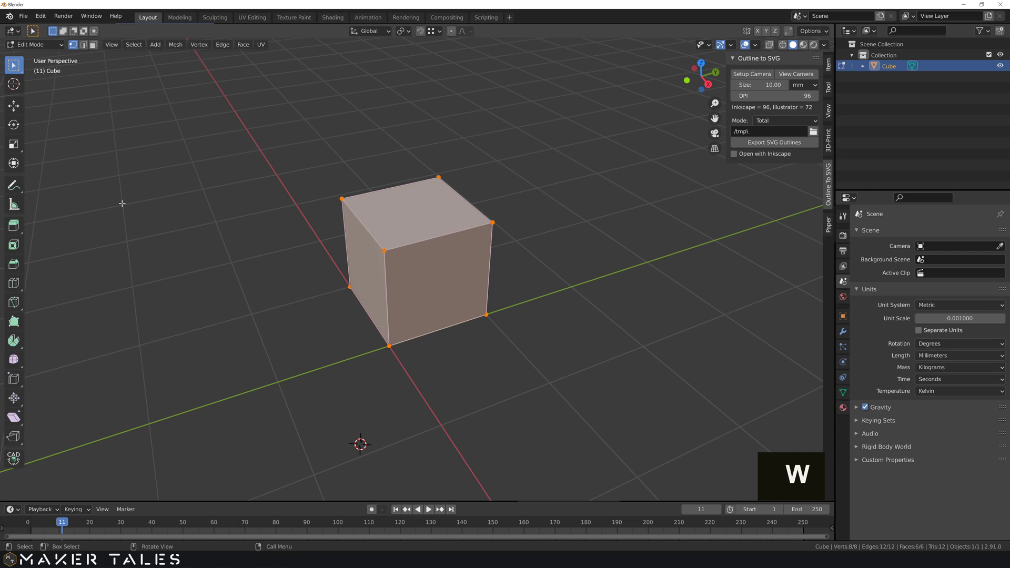
key("Tab")
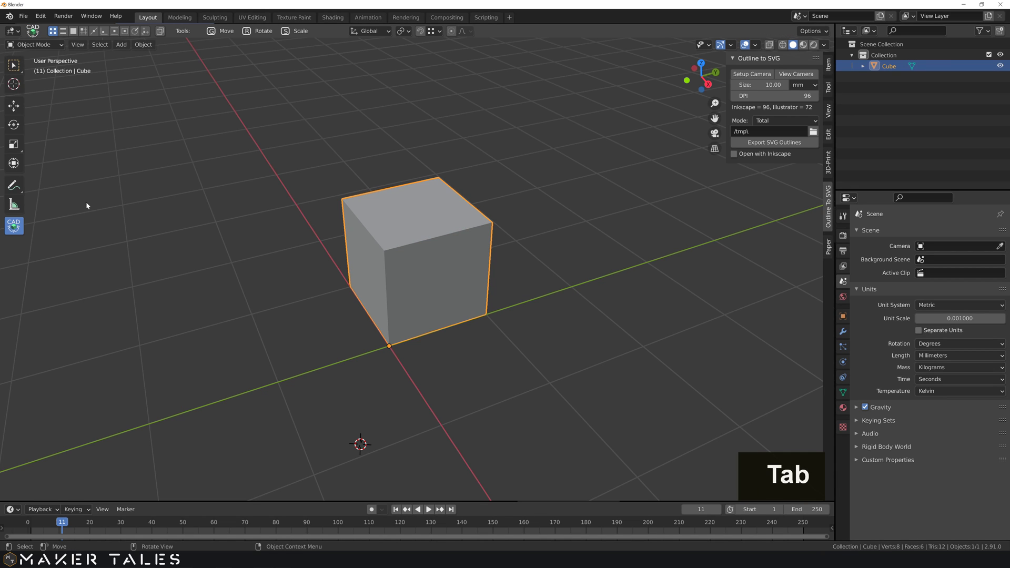
left_click(14, 65)
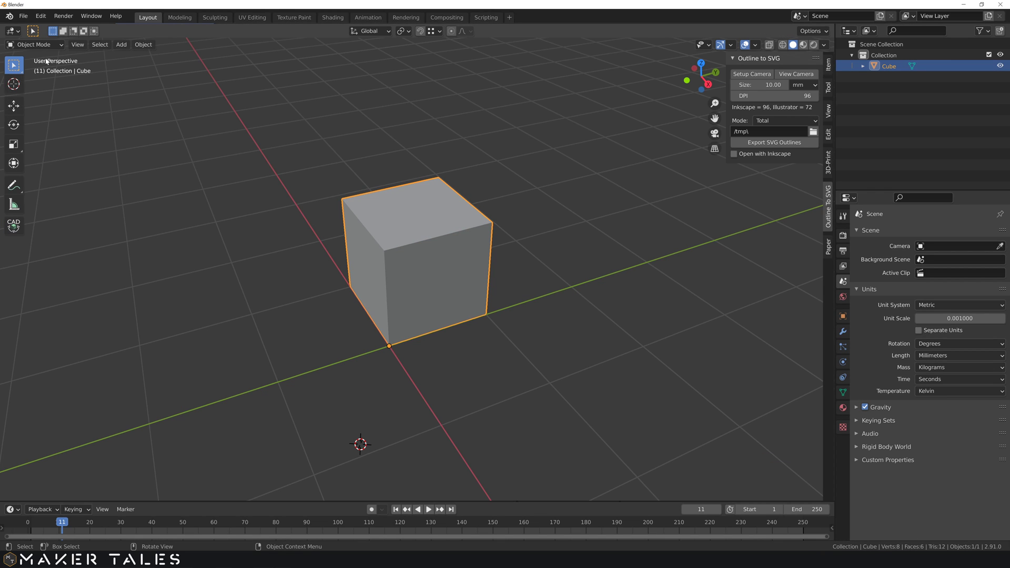
Open the add-on preferences and search the add-ons for "cad"
left_click(41, 16)
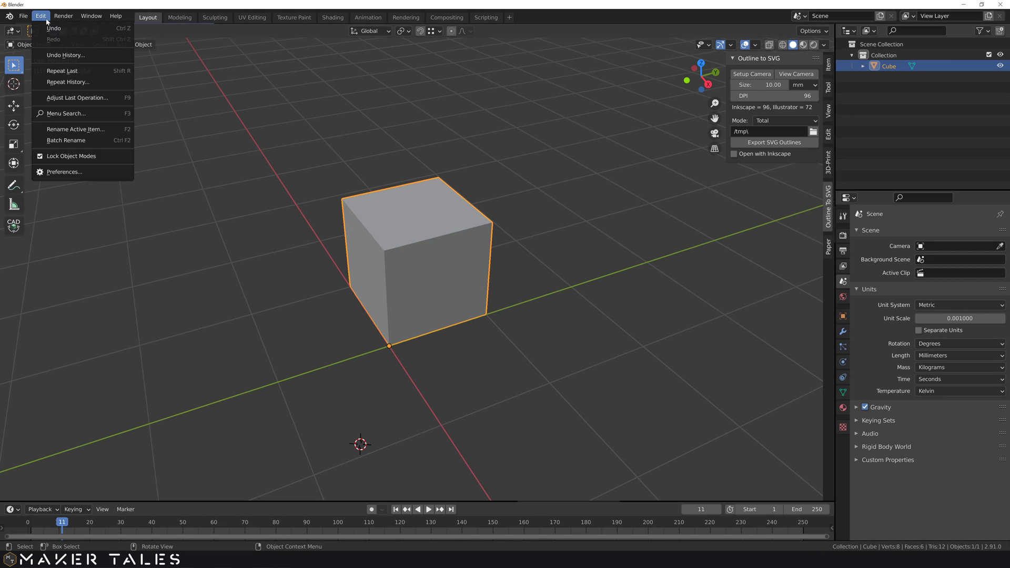
left_click(65, 172)
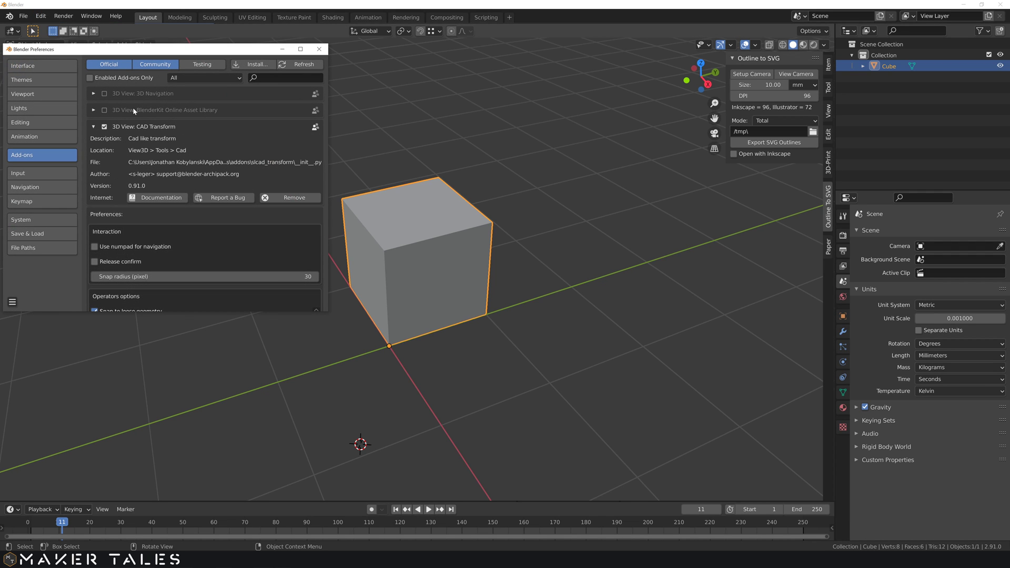
left_click(276, 77)
type("cad")
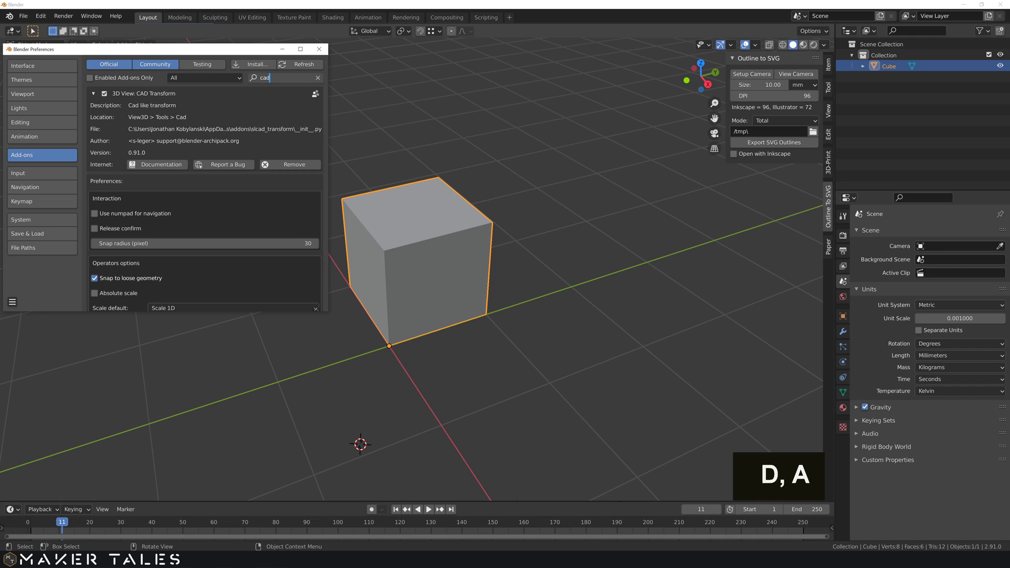
key("Return")
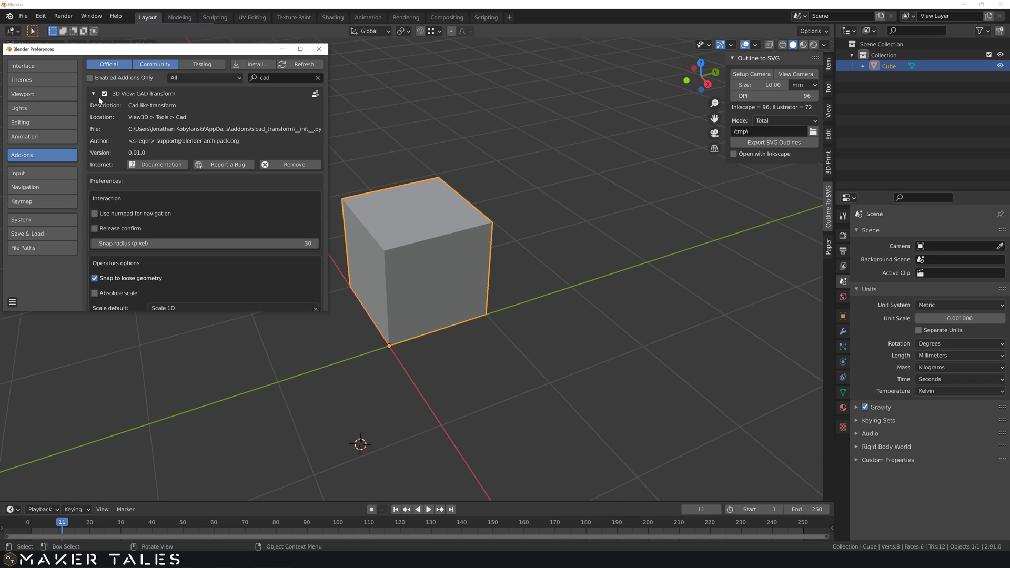
In the CAD Transform add-on's theme settings, set the font size to 70 and the circle widgets radius to 25 pixels
left_click(94, 93)
left_click(94, 94)
scroll(194, 158, "down", 5)
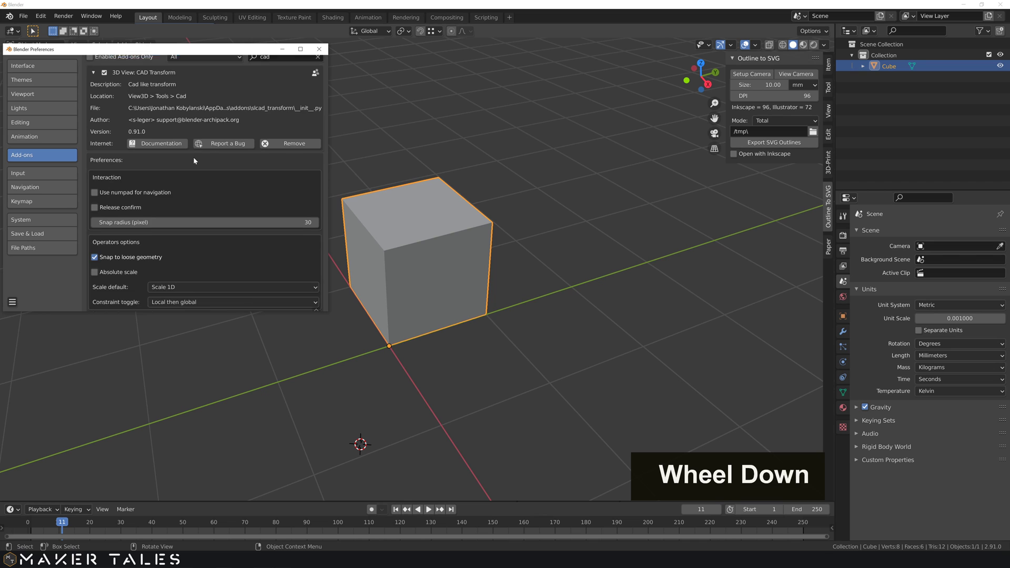
scroll(194, 157, "down", 6)
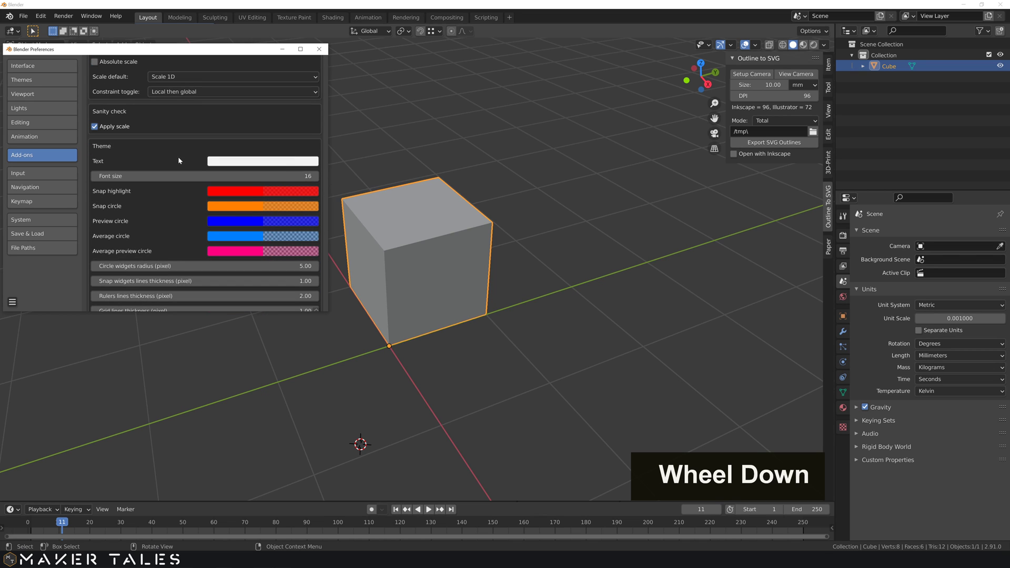
left_click(205, 176)
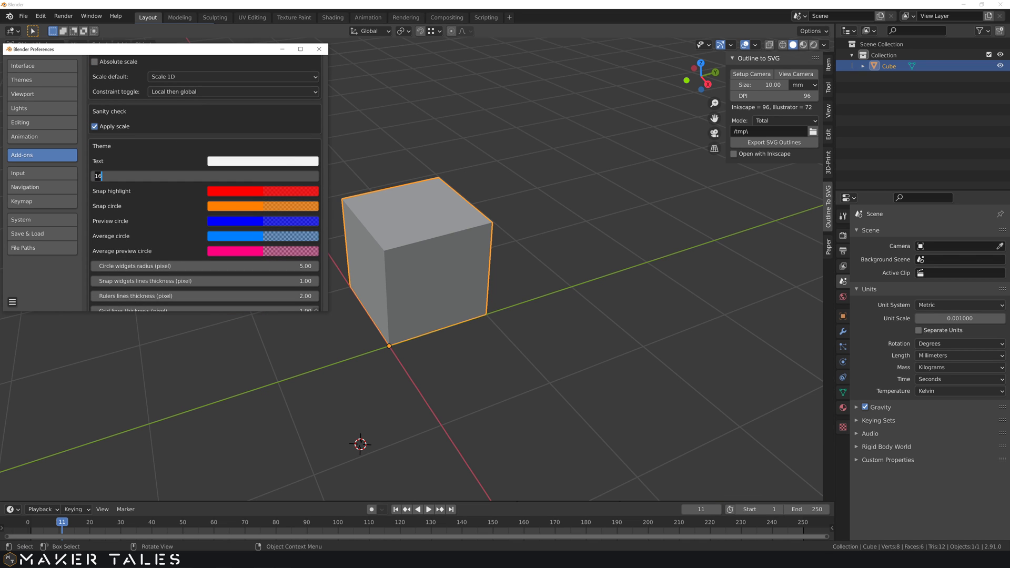
type("70")
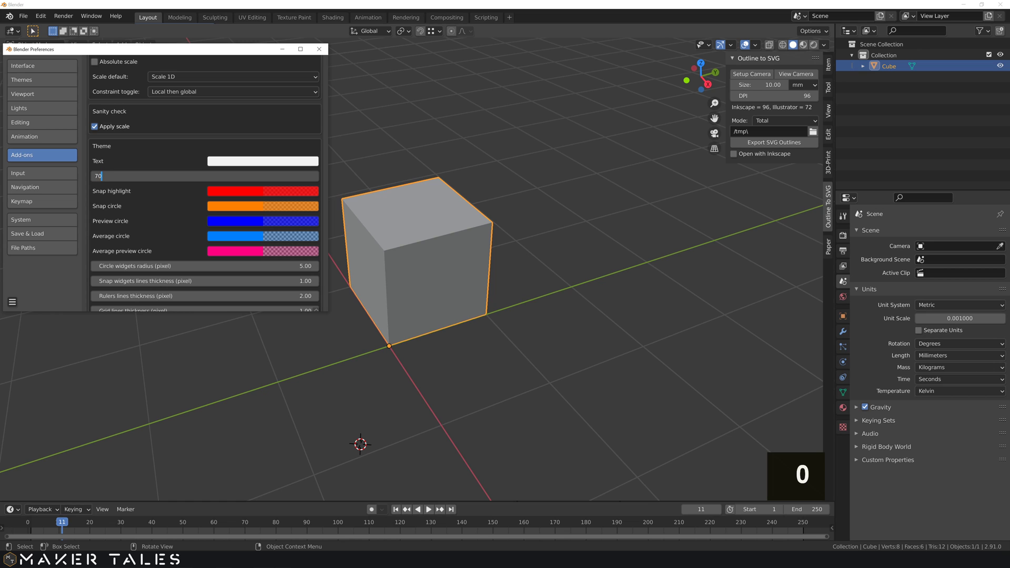
key("Tab")
scroll(175, 156, "down", 3)
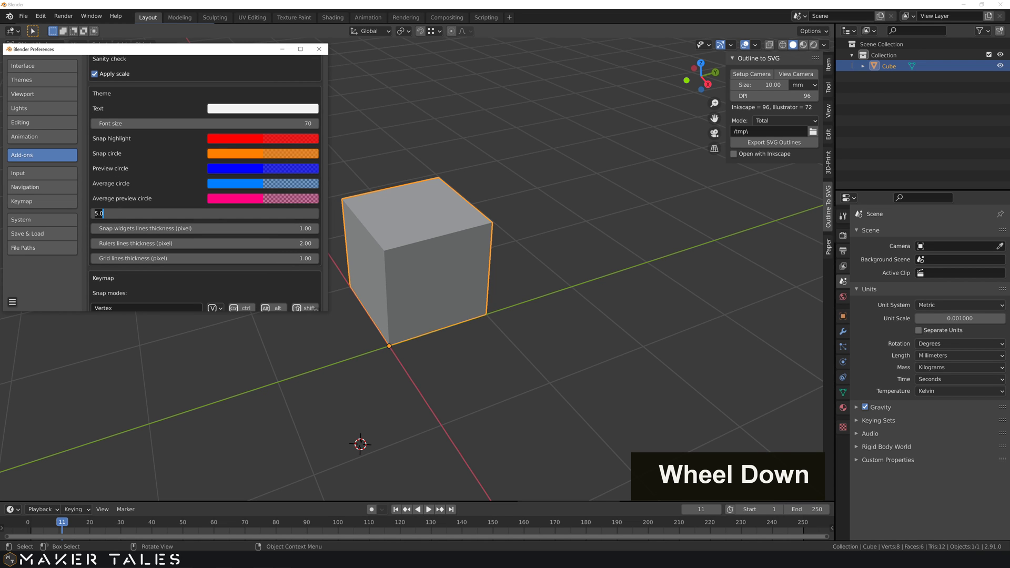
type("25")
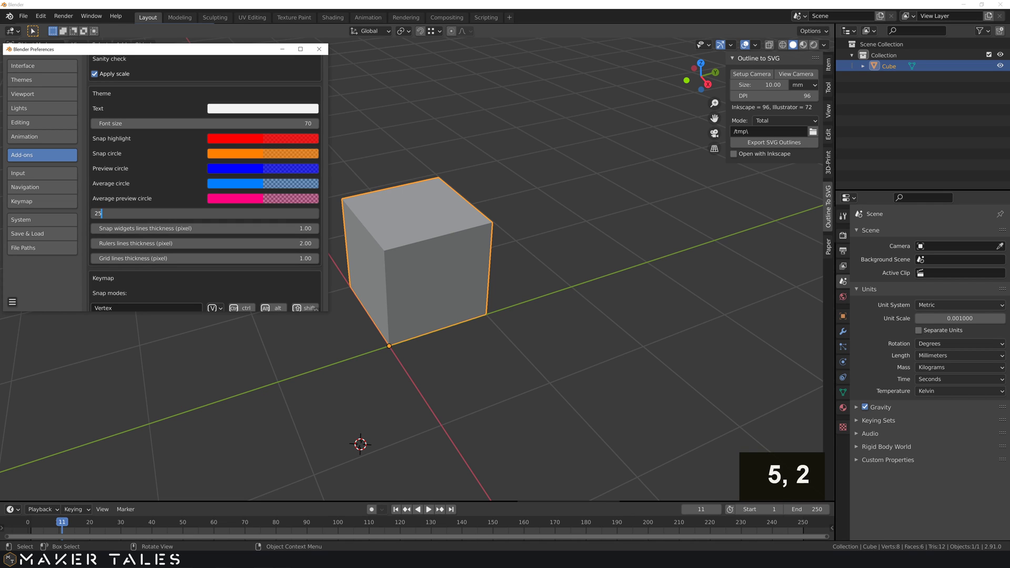
key("Tab")
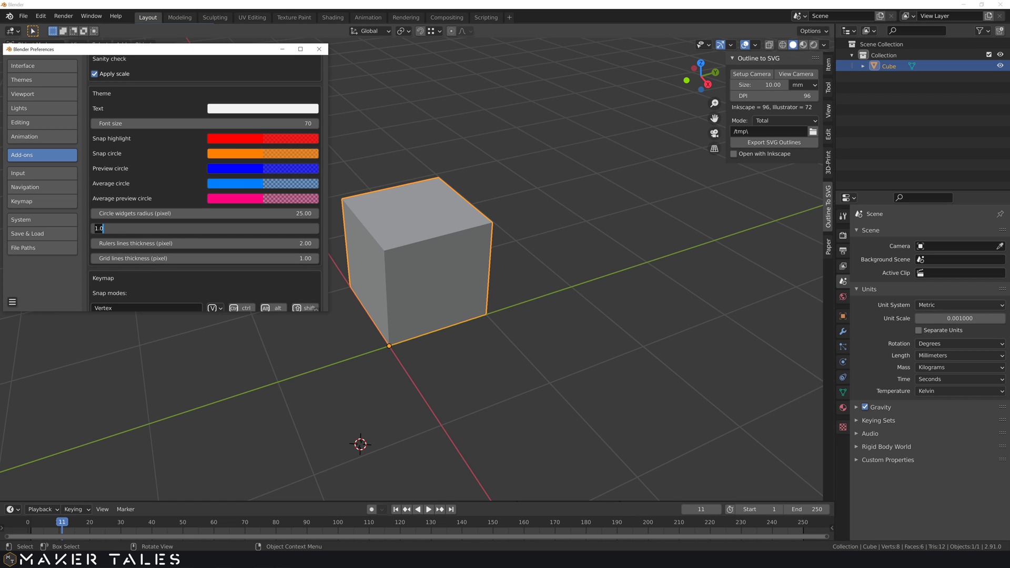
Set the line thickness of the snap widgets, rulers and grid to 5 pixels each
type("5")
key("Tab")
type("5")
key("Return")
left_click(213, 258)
type("5")
key("Return")
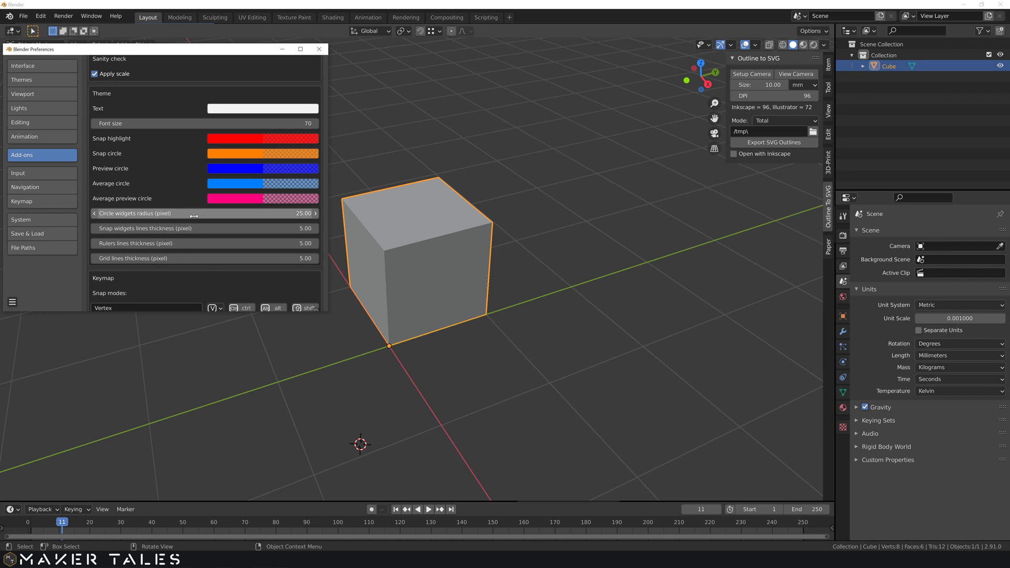
Review the add-on's keymap for snap modes, constraints and options, save the preferences and close the Preferences window
scroll(185, 211, "down", 5)
scroll(182, 208, "down", 10)
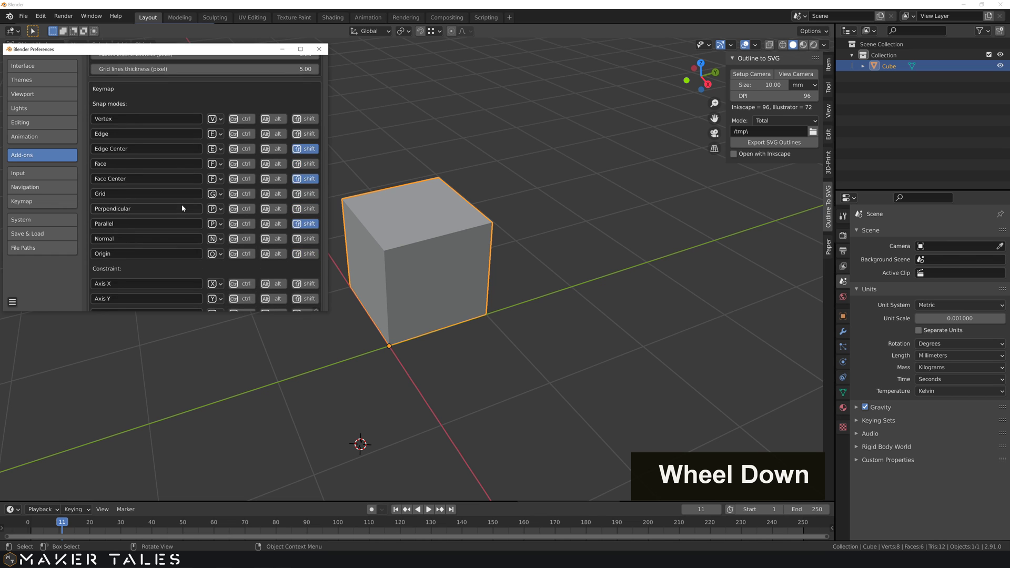
scroll(183, 208, "down", 4)
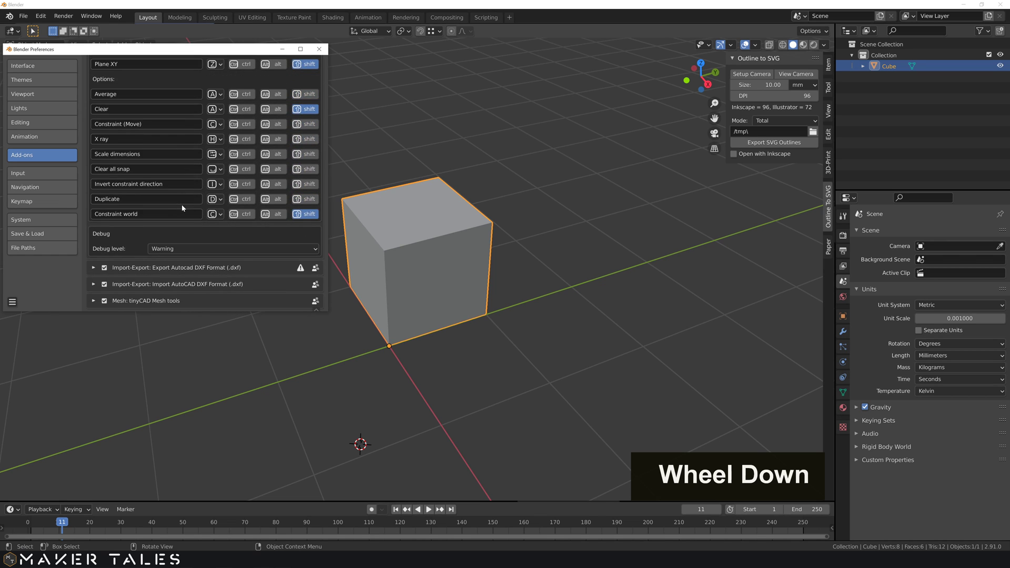
scroll(183, 208, "up", 8)
scroll(181, 204, "up", 12)
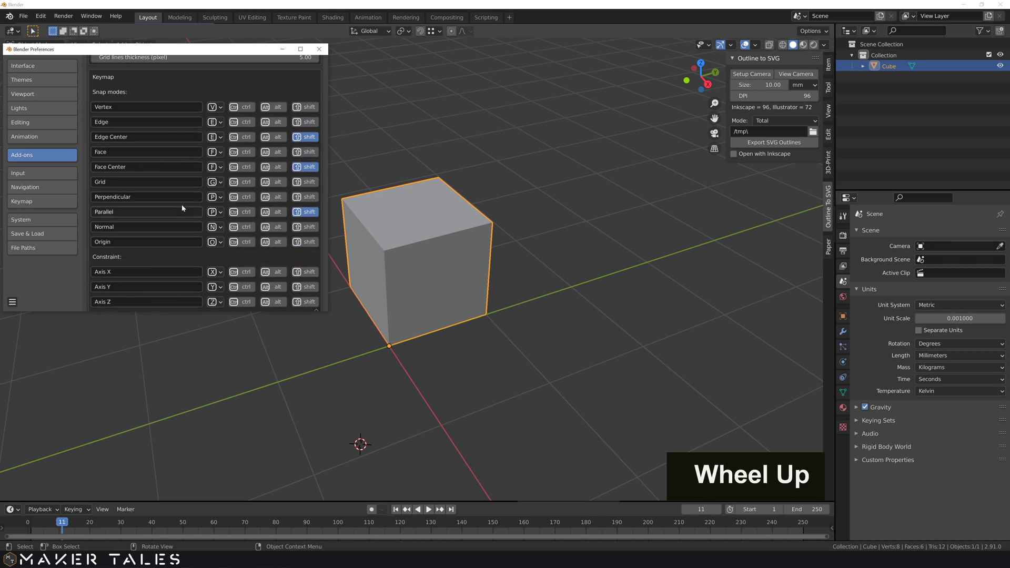
scroll(181, 204, "up", 5)
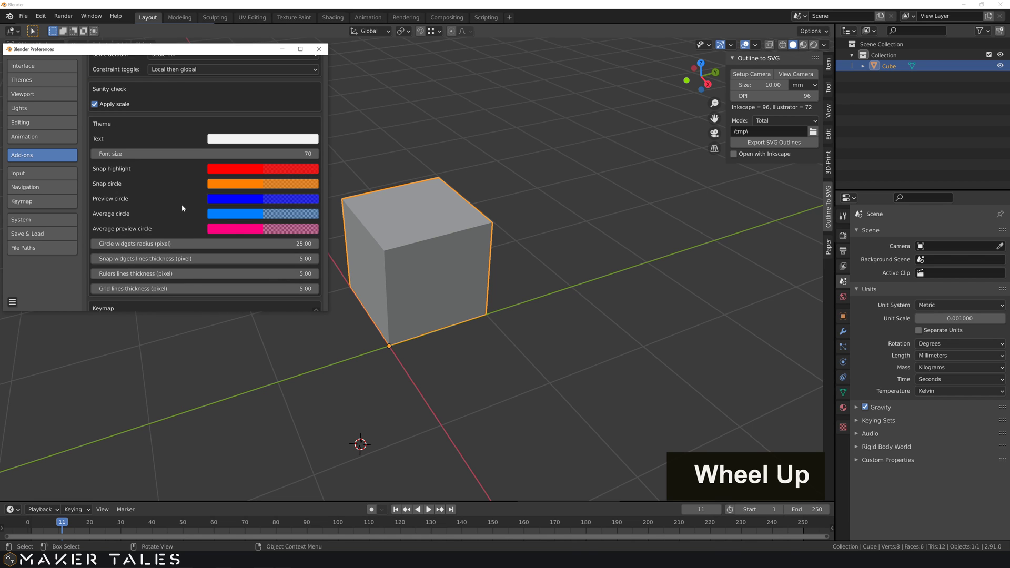
left_click(12, 302)
left_click(55, 274)
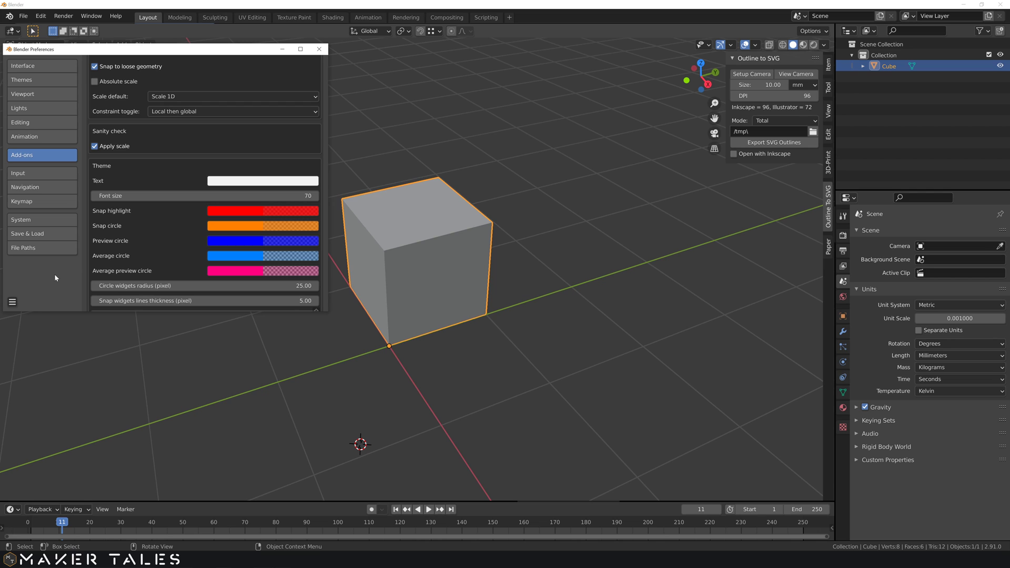
left_click(319, 49)
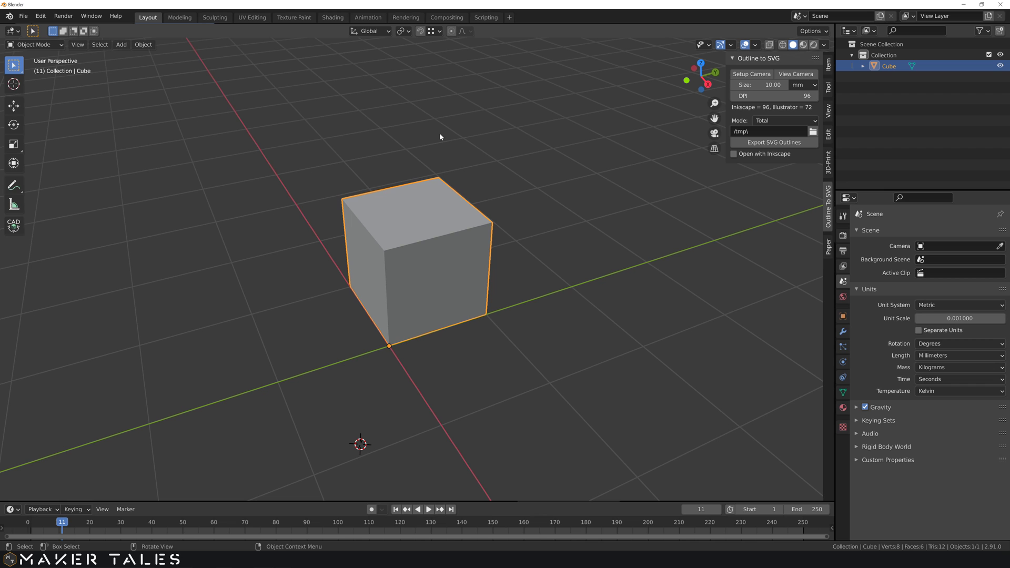
Activate the CAD Transform tool and expand its shortcuts list in the active tool settings
key("alt+c")
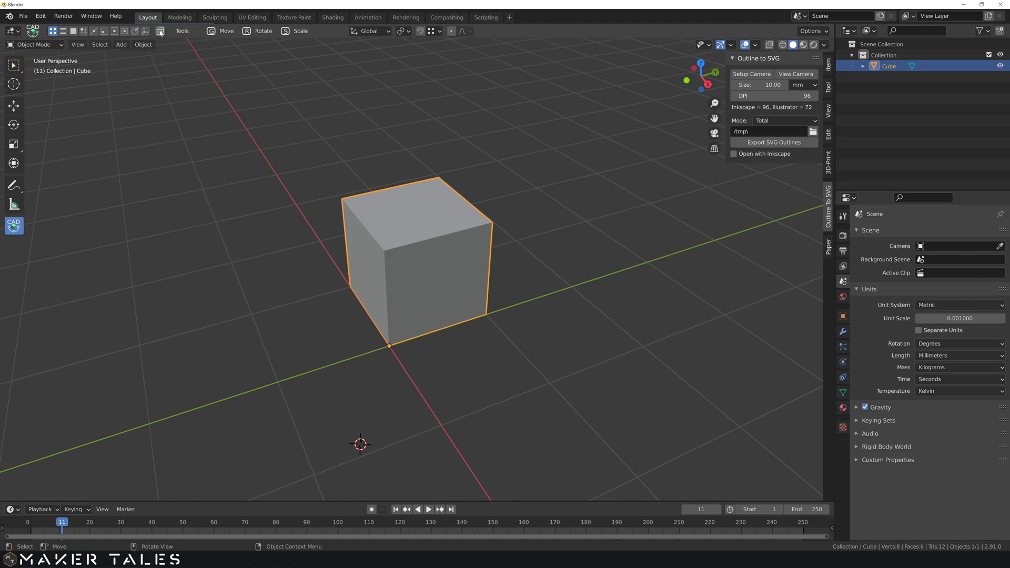
left_click(439, 31)
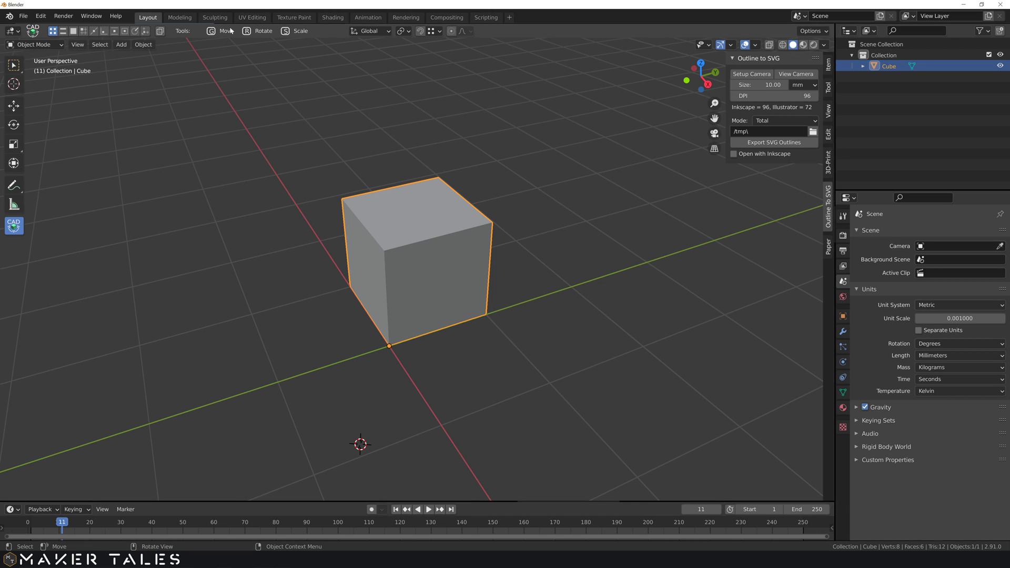
left_click(828, 87)
left_click(737, 105)
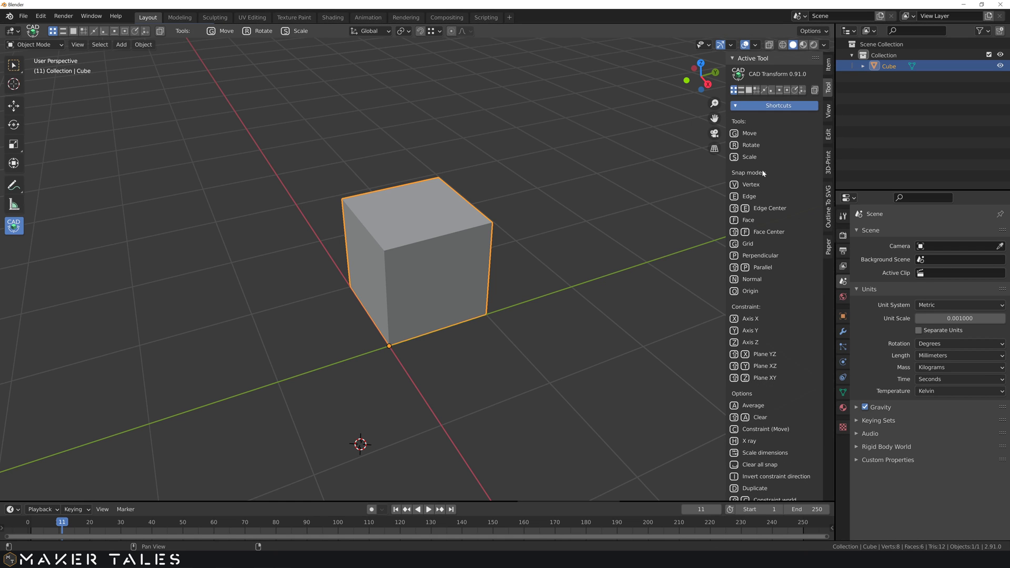
Examine the CAD Transform shortcuts for tools, snap modes, constraints and options, and collapse the list
scroll(761, 178, "down", 6)
scroll(764, 182, "up", 5)
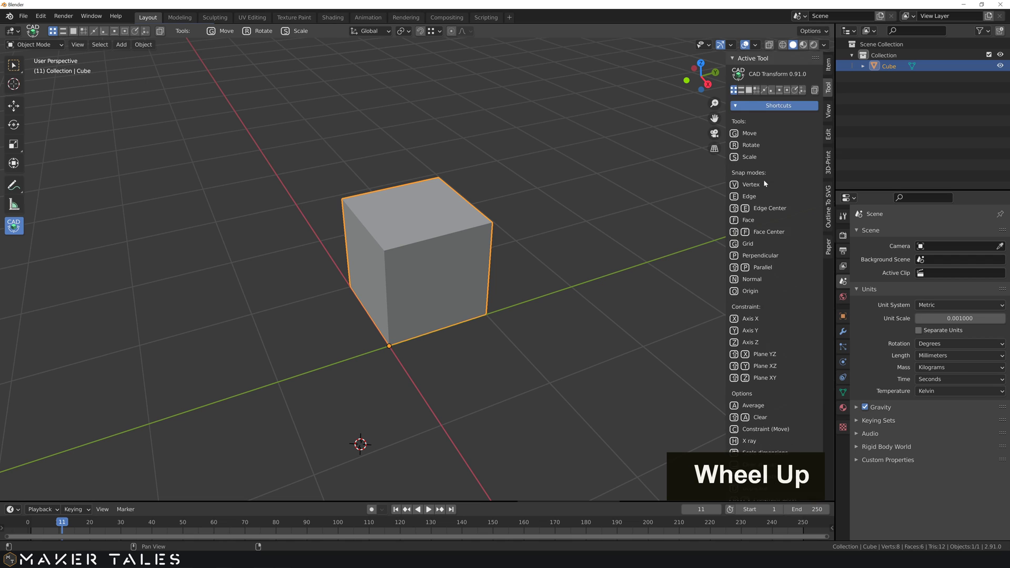
scroll(764, 183, "down", 4)
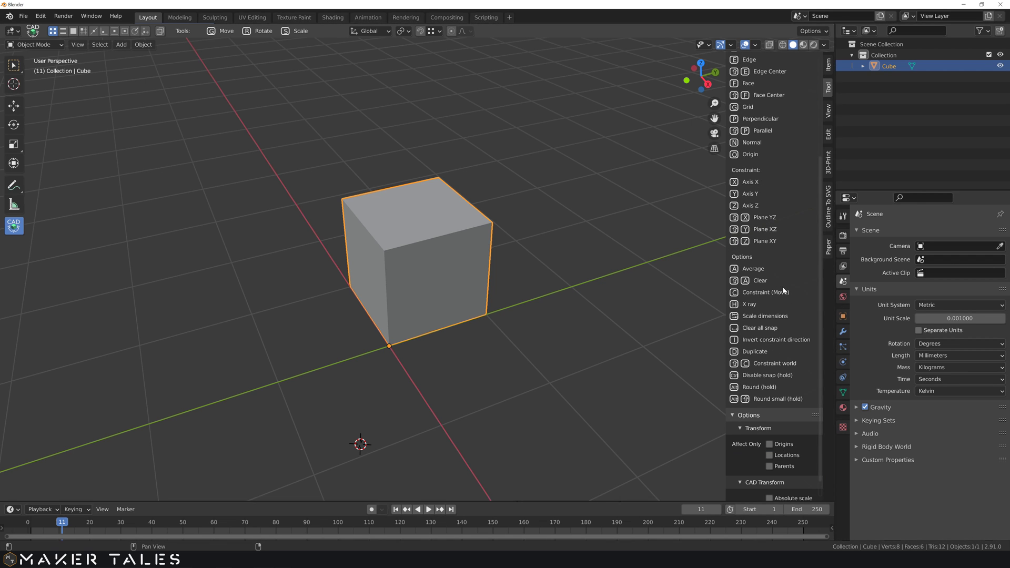
scroll(783, 302, "down", 1)
scroll(784, 301, "up", 3)
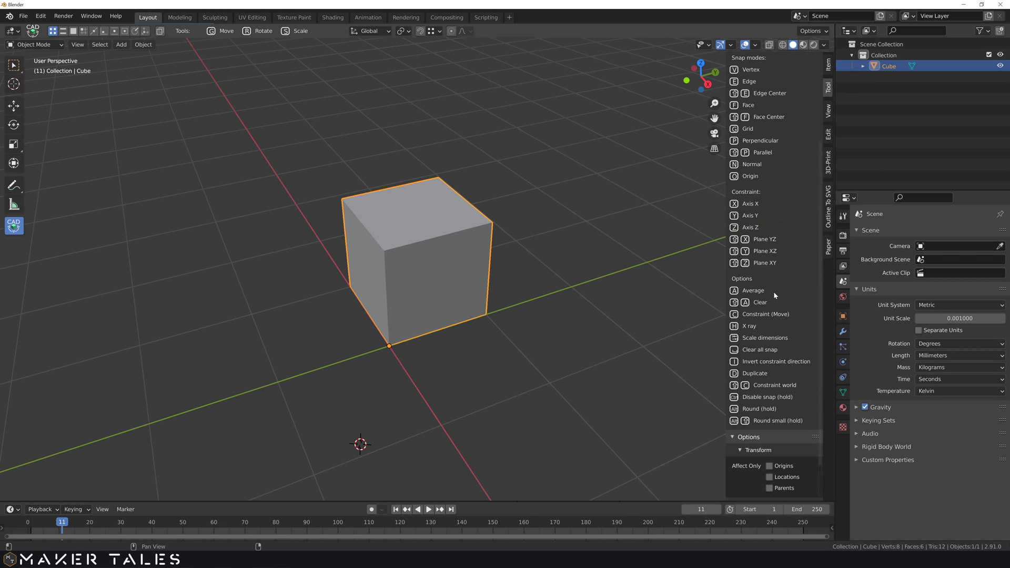
scroll(769, 295, "up", 4)
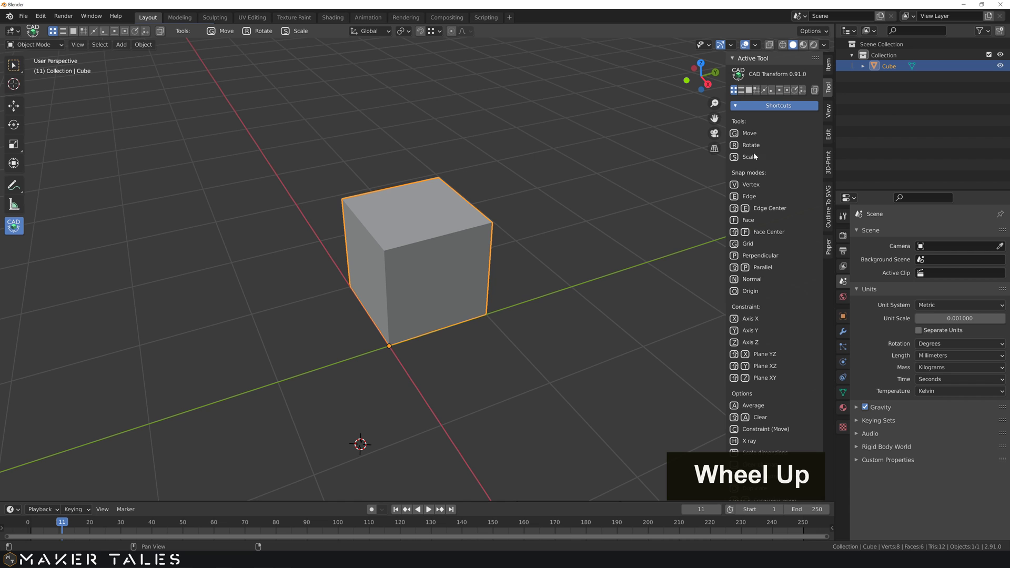
left_click(752, 109)
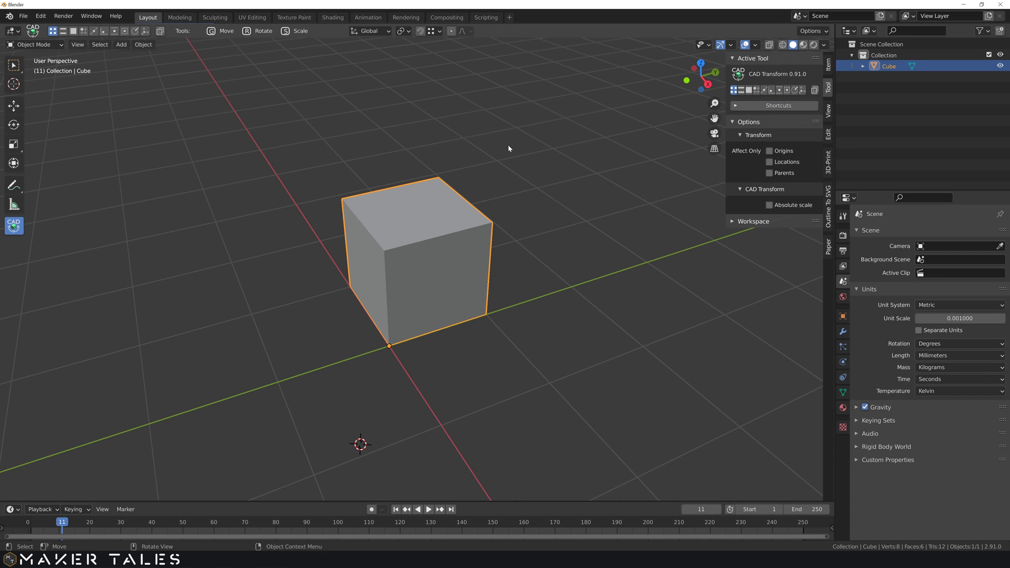
Move the cube from its upper corner vertex 1 mm in the negative X direction, and undo the move
left_click(514, 188)
scroll(523, 196, "down", 3)
middle_click_drag(523, 197, 518, 216, "shift")
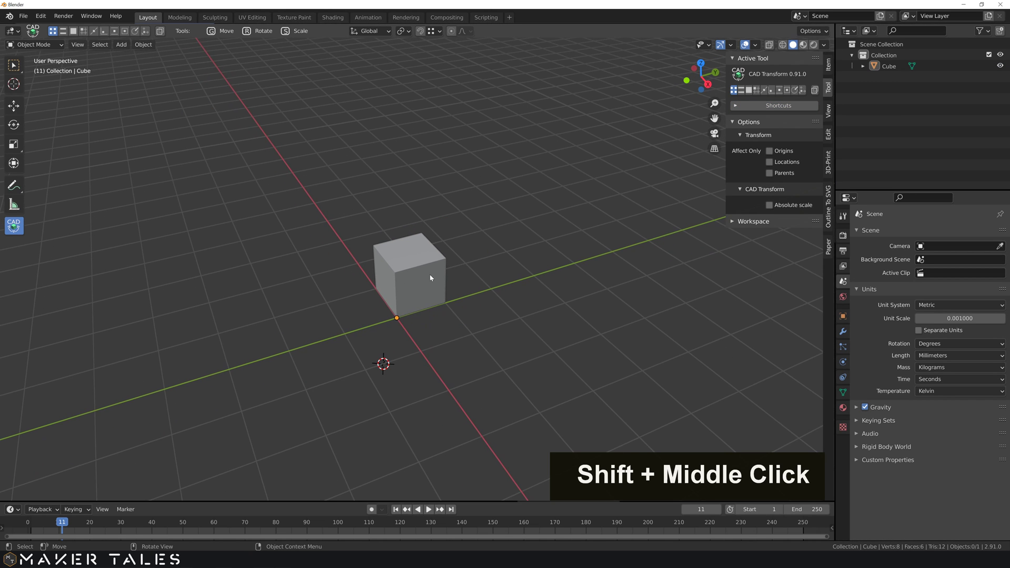
left_click(433, 275)
key("g")
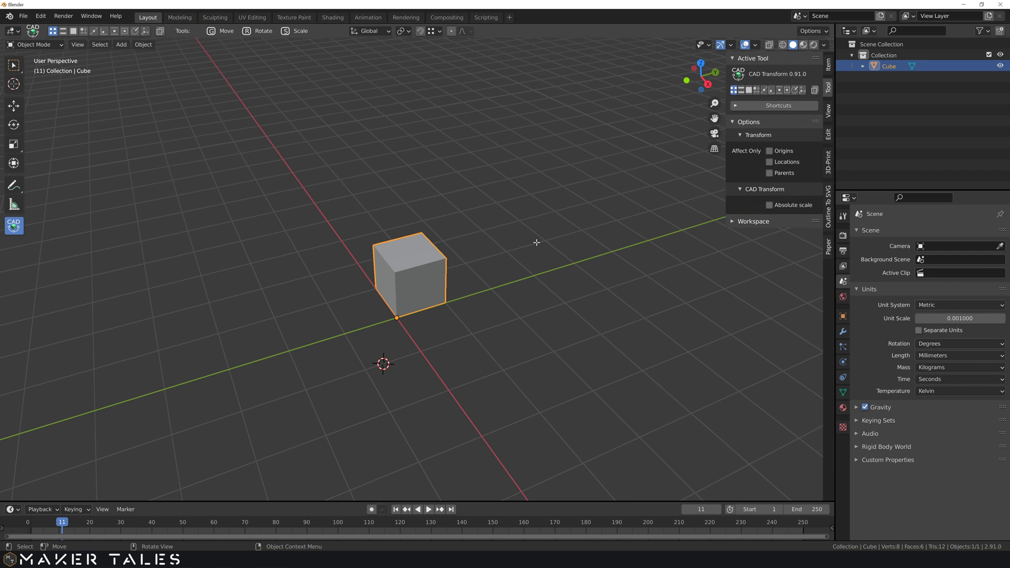
scroll(536, 239, "up", 6)
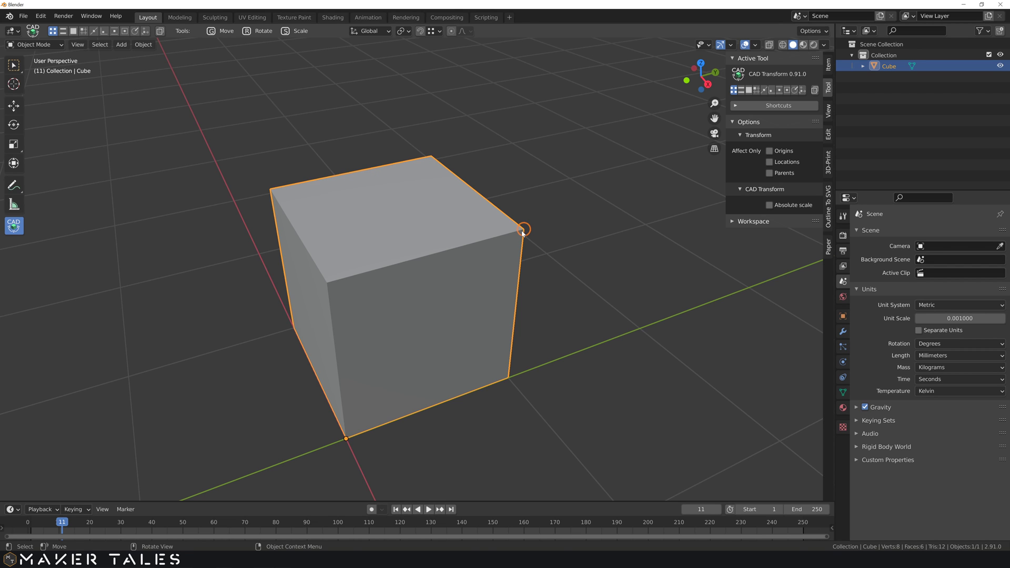
left_click_drag(522, 230, 412, 219)
scroll(518, 184, "down", 3)
key("x")
key("1")
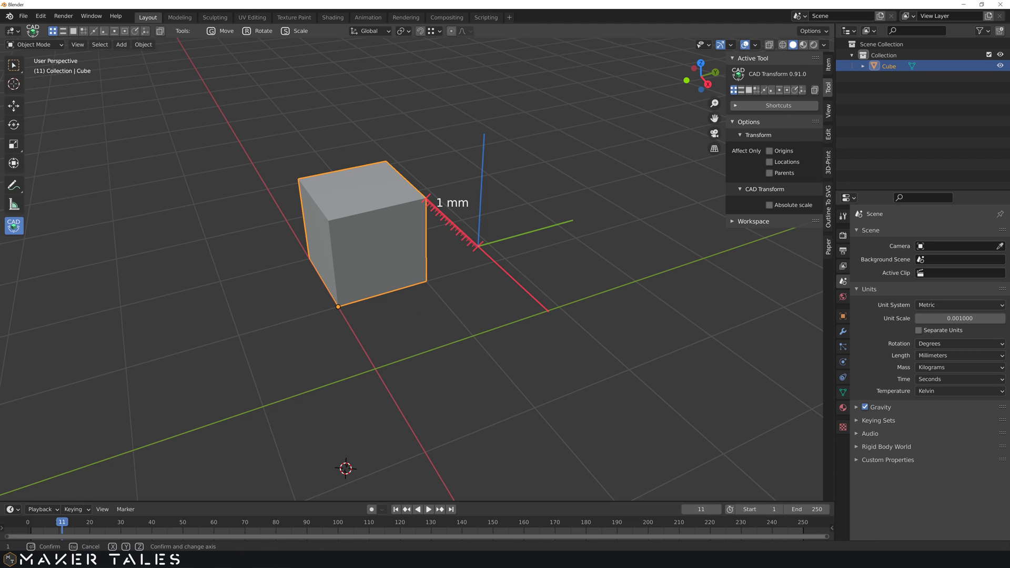
key("Return")
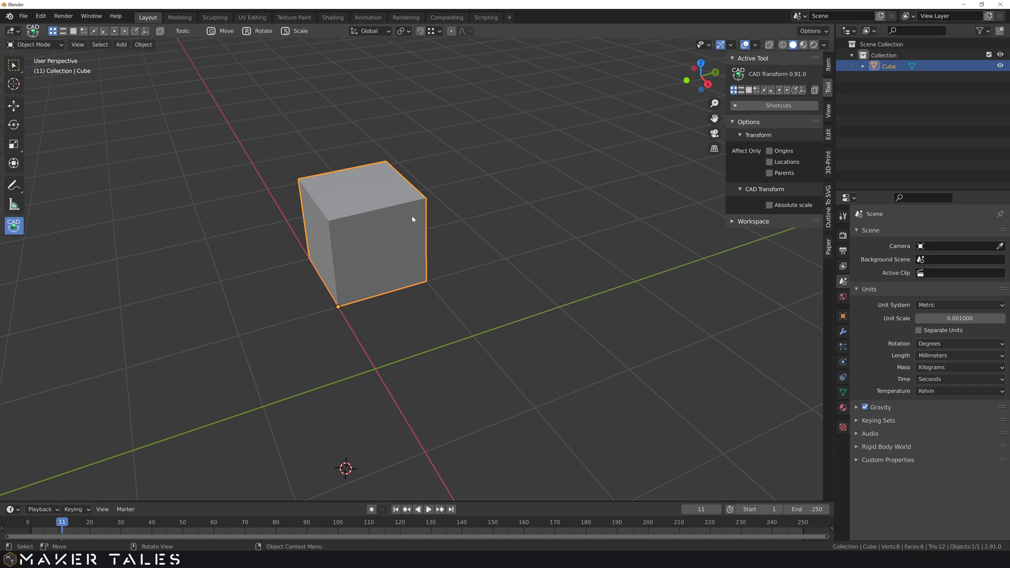
key("ctrl")
key("ctrl+z")
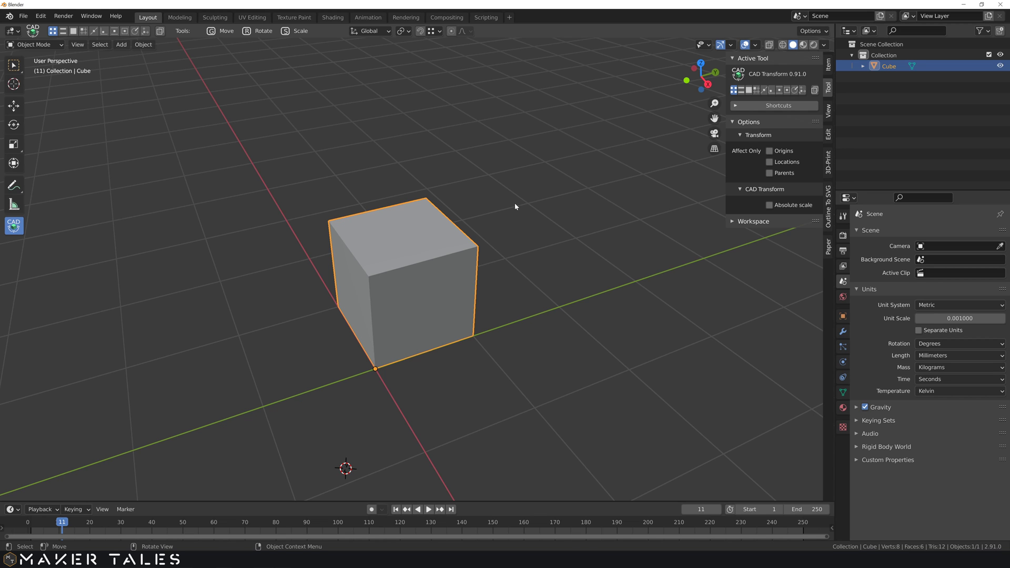
Start a move of the cube from its outer upper corner vertex and offset it 1 mm in the negative X direction
key("g")
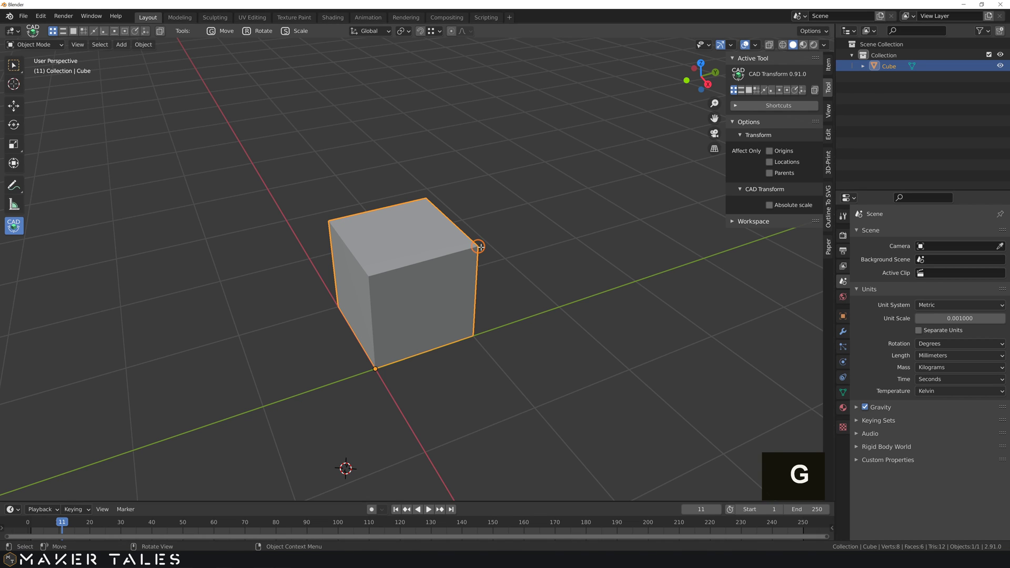
left_click(478, 246)
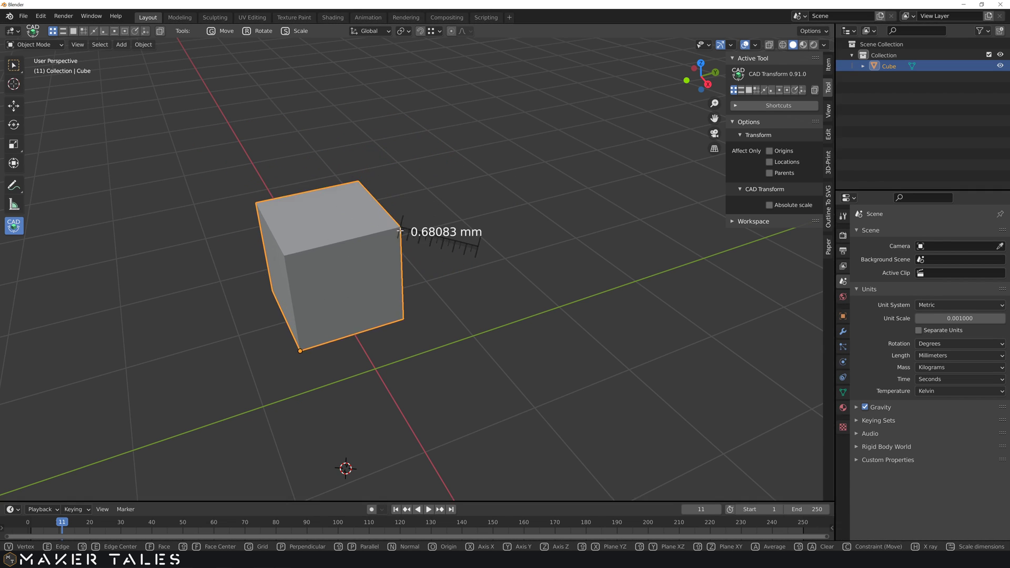
middle_click_drag(421, 177, 412, 243)
scroll(324, 148, "down", 3)
scroll(391, 239, "up", 3)
scroll(391, 240, "down", 3)
scroll(391, 240, "up", 5)
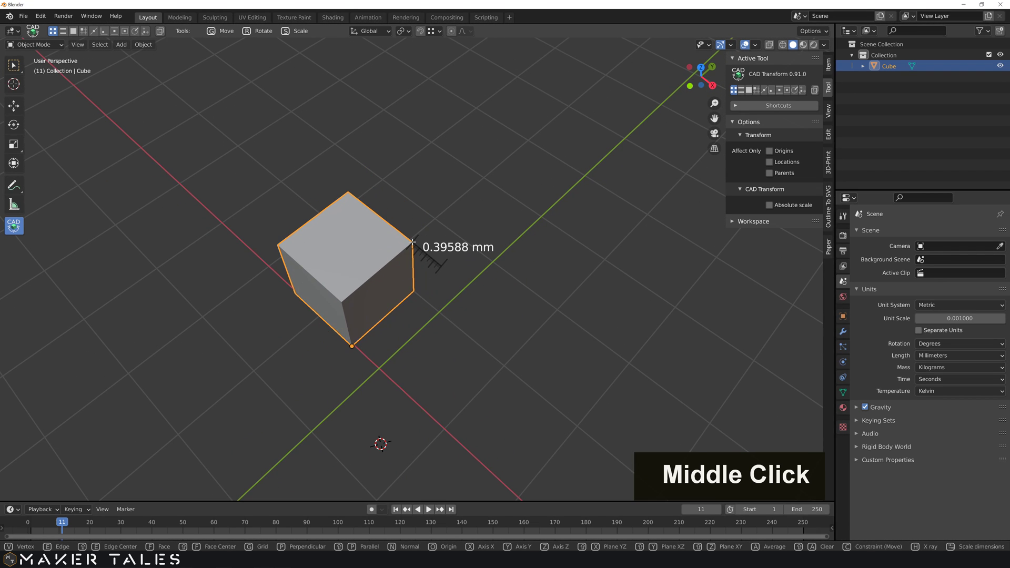
left_click_drag(413, 243, 425, 240)
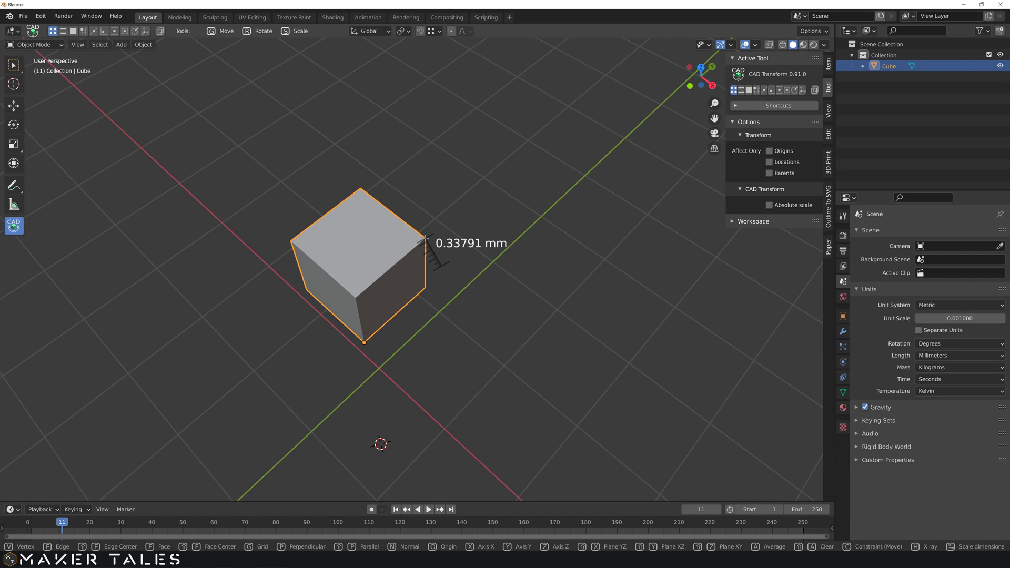
type("x")
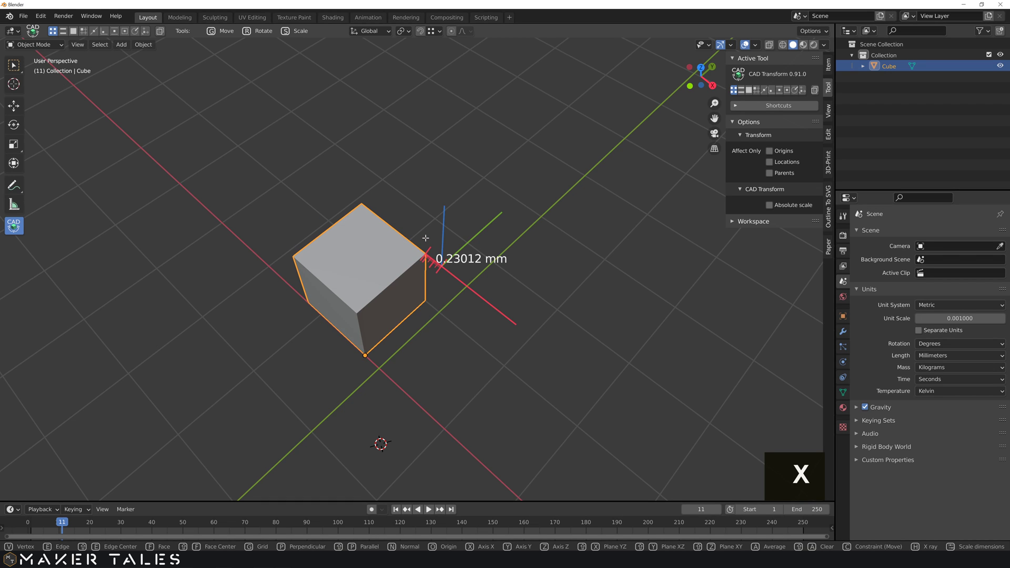
type("1")
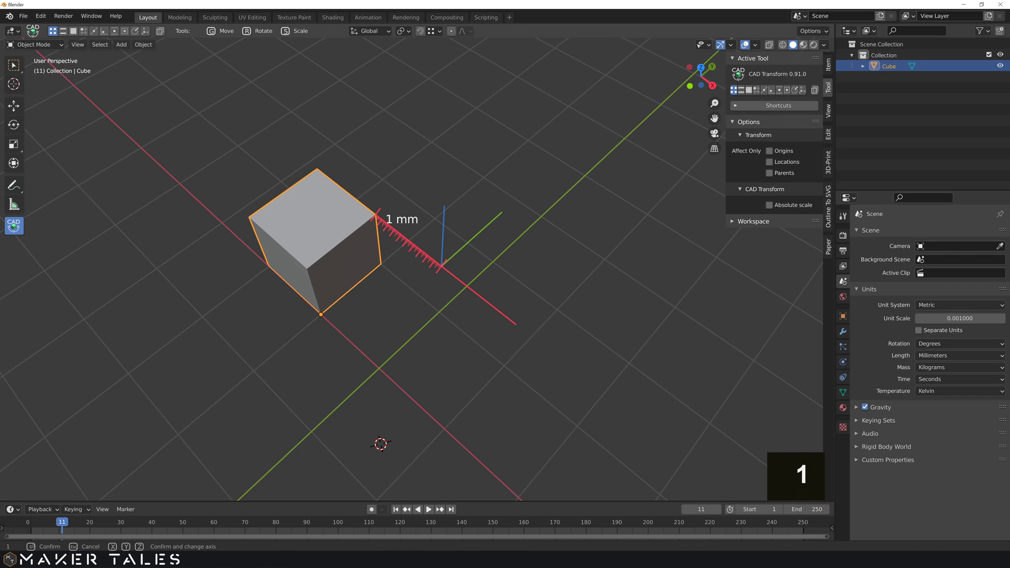
Continue the same move with a 1 mm offset in the positive Y direction and finish it
type("y")
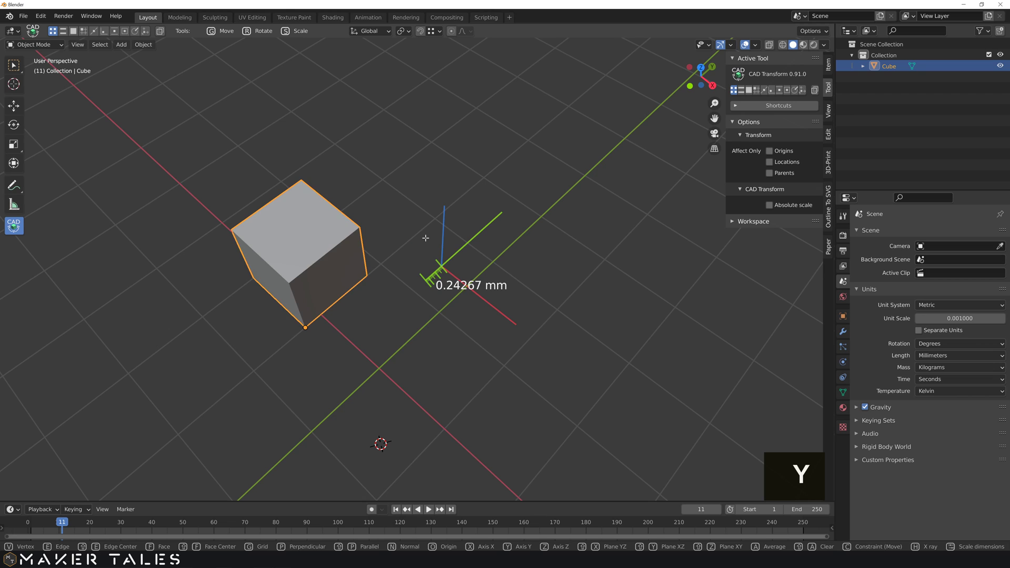
type("1")
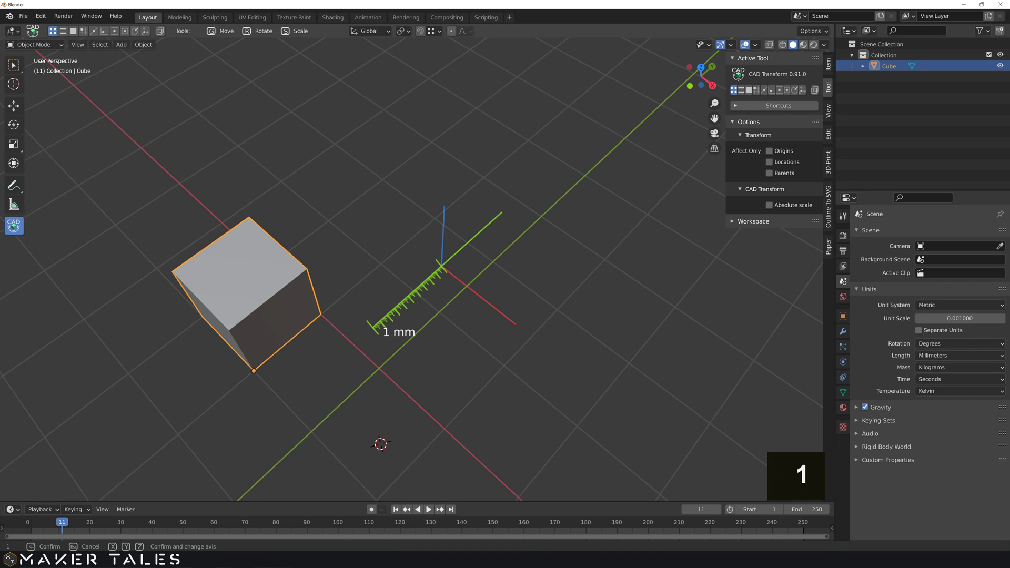
key("minus")
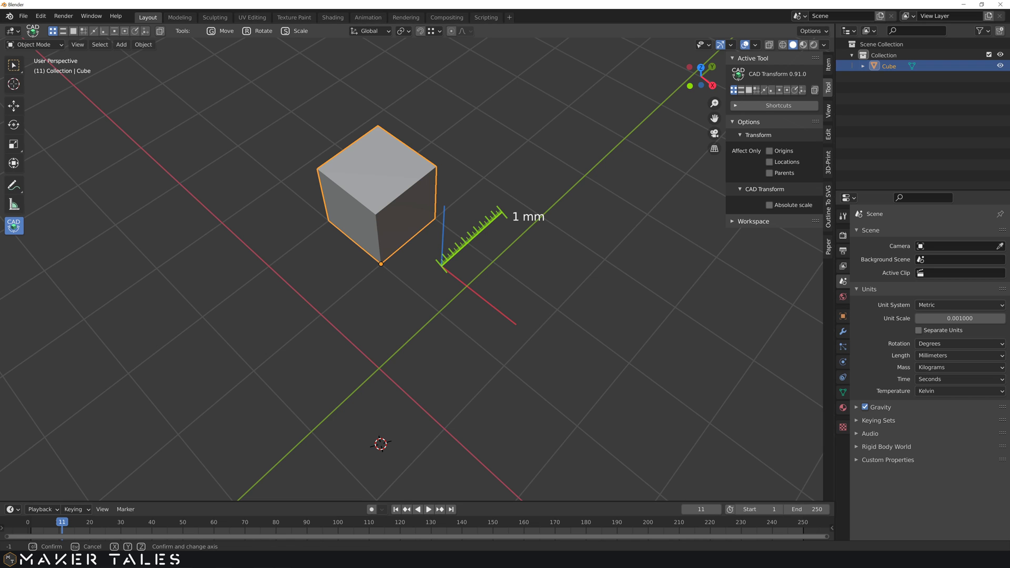
key("Return")
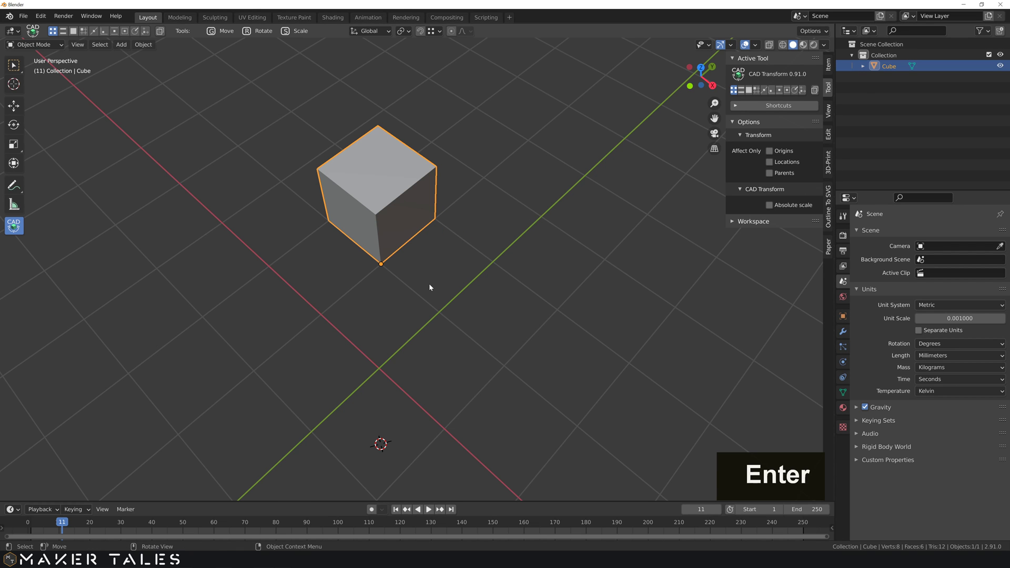
Duplicate the cube in the XY plane by about -1.44 mm X, -2.83 mm Y, and duplicate that copy by about -1.87 mm X, 6.08 mm Y
middle_click_drag(442, 296, 399, 268)
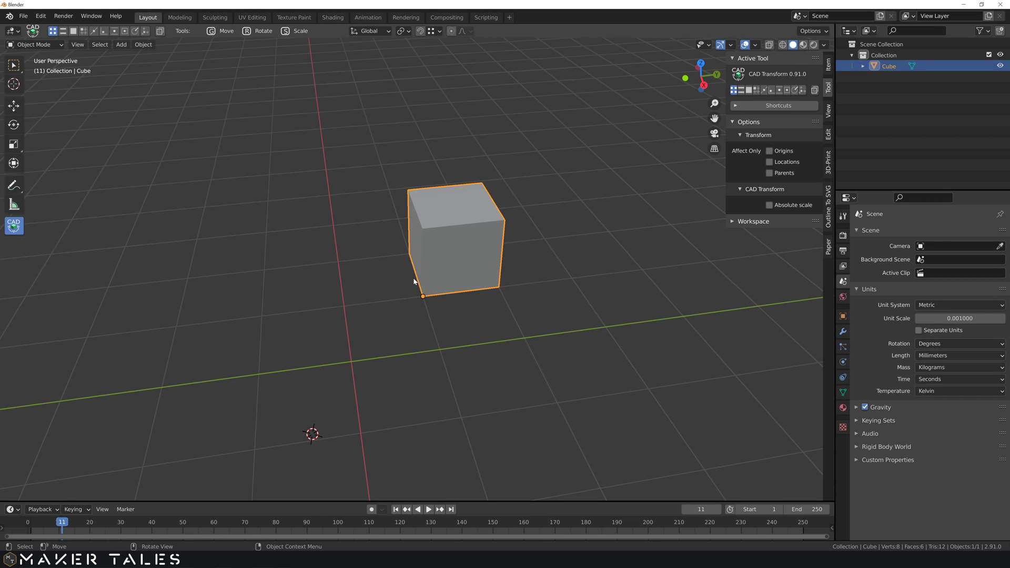
key("shift+d")
key("shift+z")
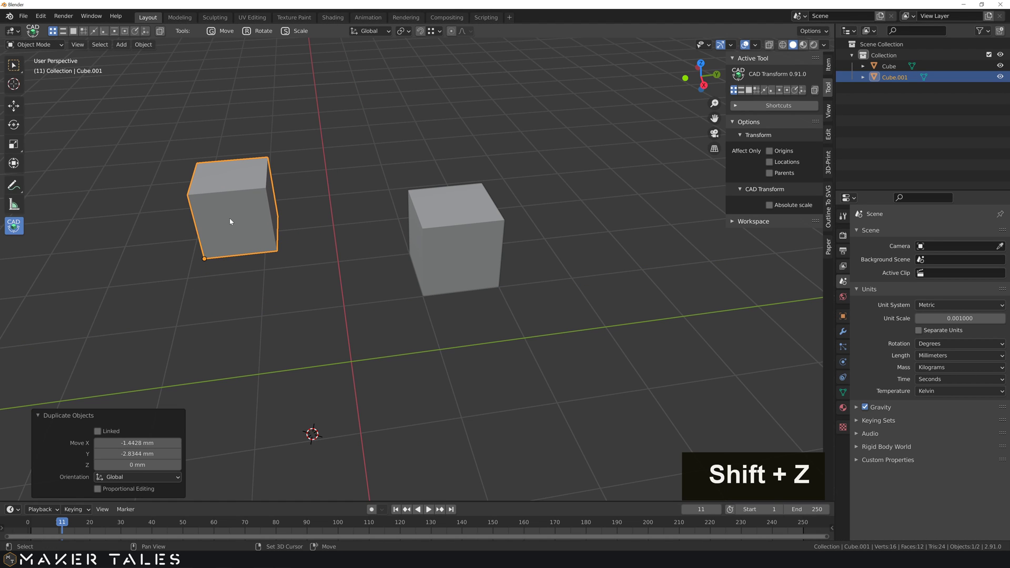
key("shift+d")
key("shift+z")
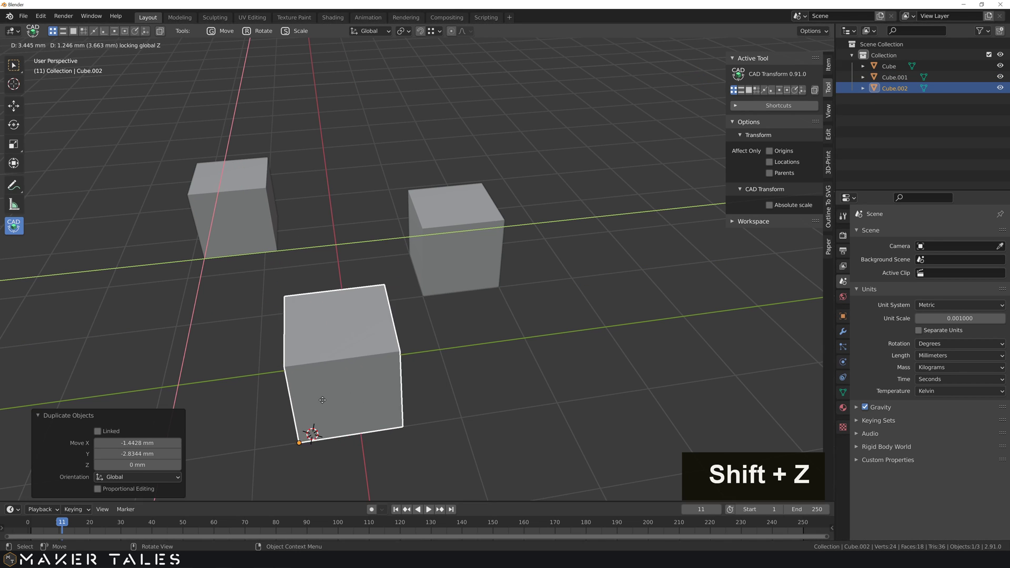
left_click(589, 131)
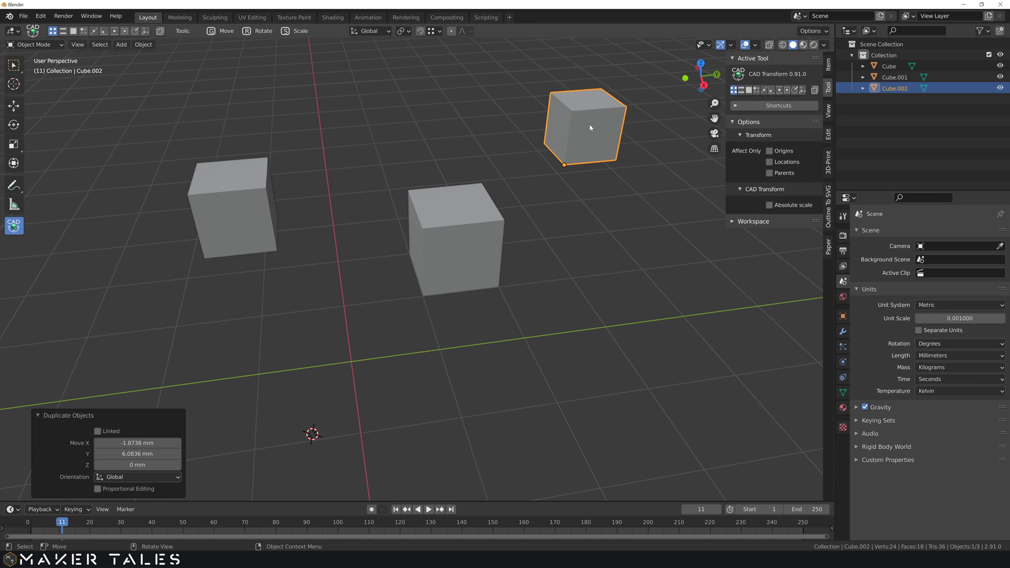
Select the original cube and move it by its rear upper vertex onto the front upper vertex of the farther copy, Cube.002
middle_click_drag(477, 221, 482, 298)
left_click(476, 247)
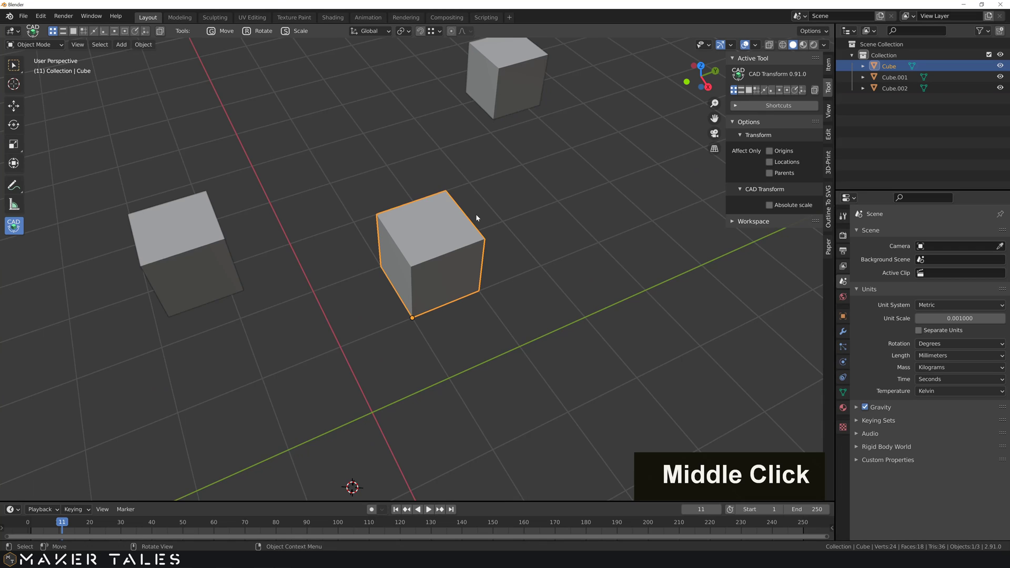
scroll(475, 219, "down", 2)
mouse_move(475, 219)
middle_mouse_down("shift")
mouse_move(466, 208)
mouse_move(468, 239)
middle_mouse_up("shift")
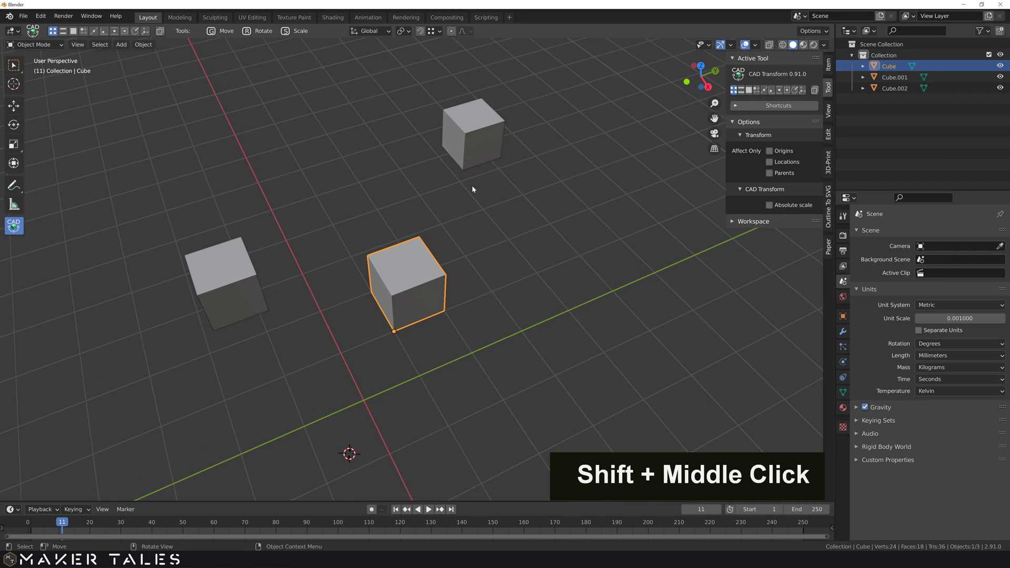
key("g")
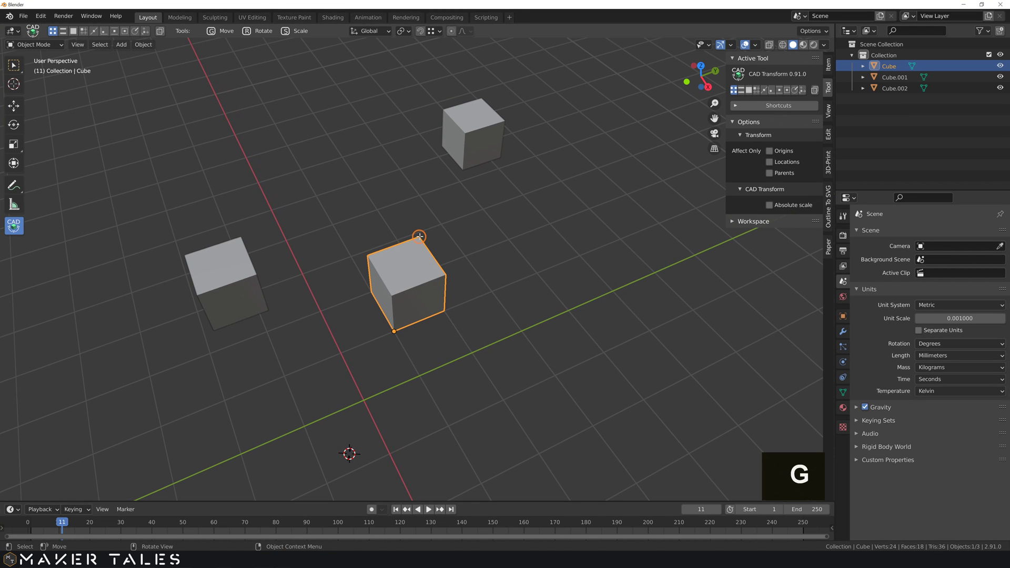
left_click(469, 135)
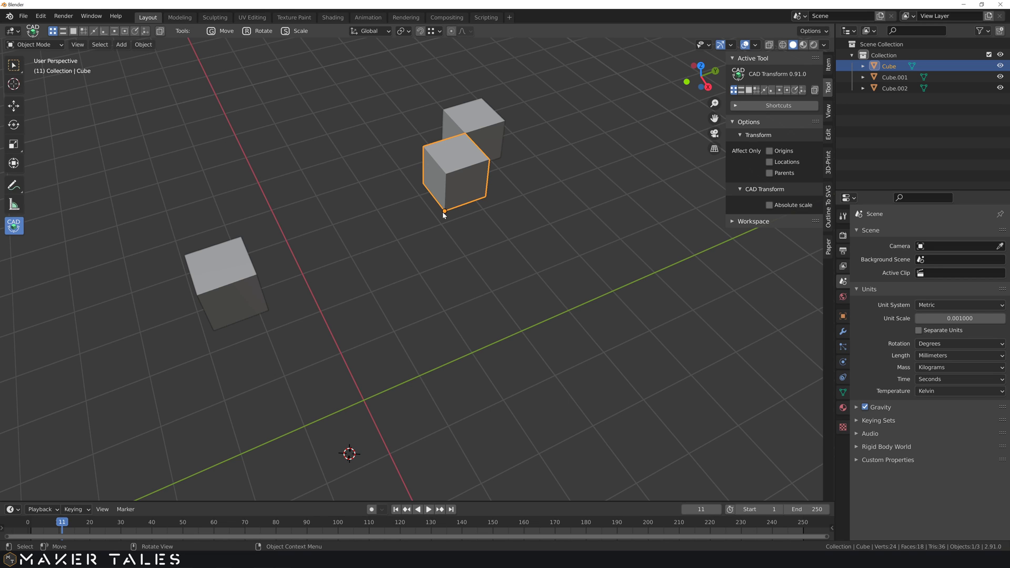
Using only edge-center snapping, move the original cube from the midpoint of its upper edge to the midpoint of Cube.001's lower edge
key("g")
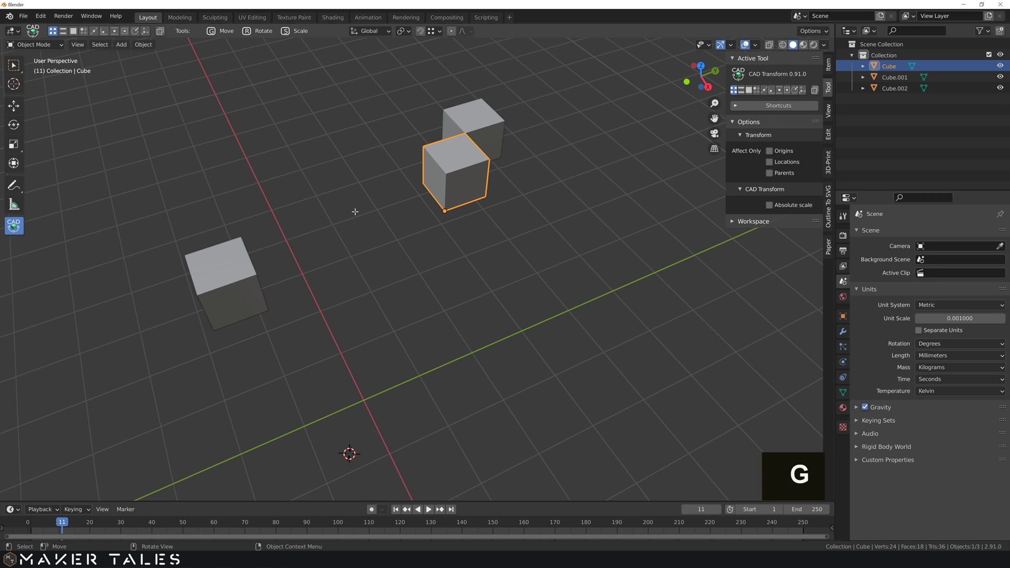
key("space")
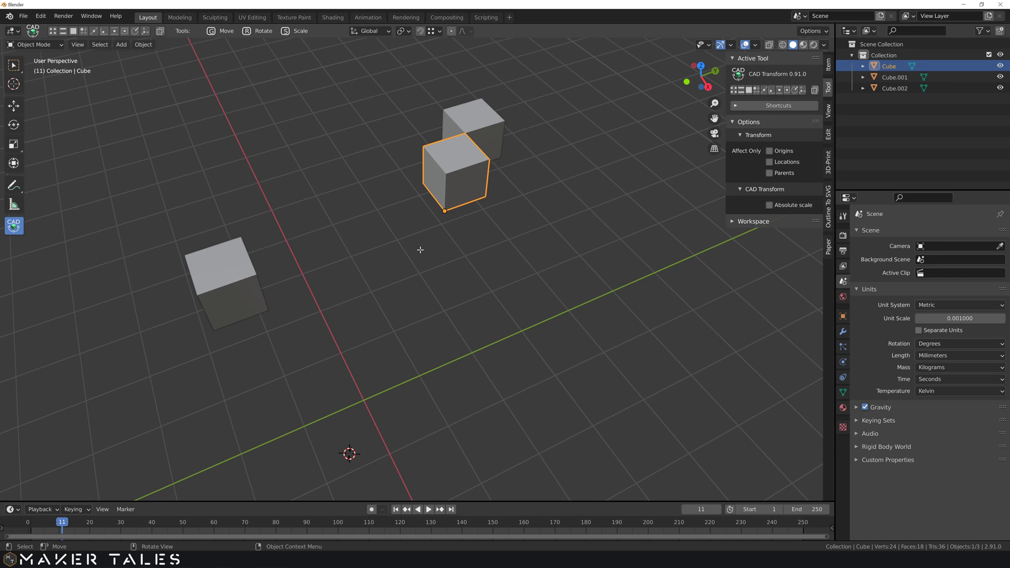
key("e")
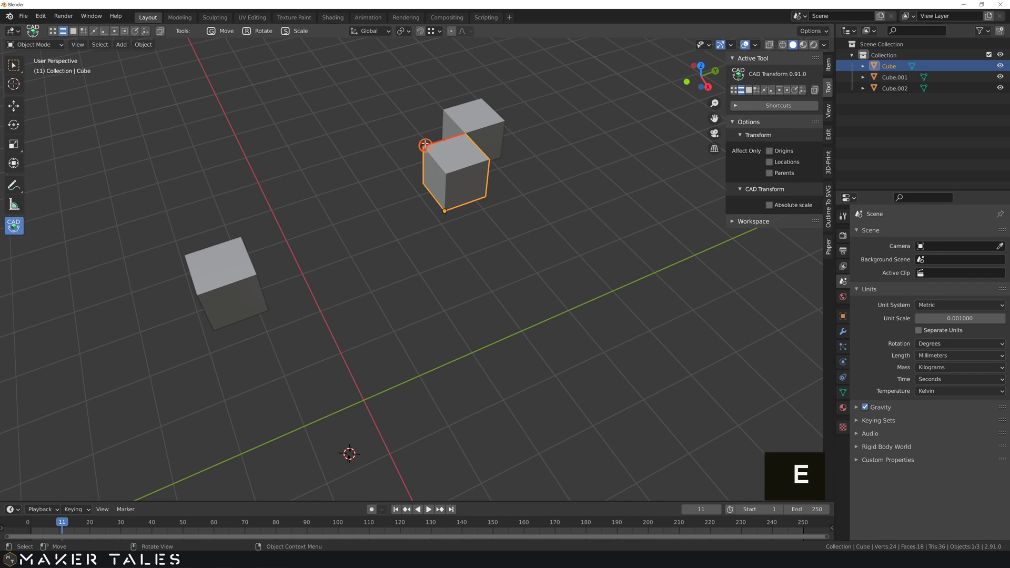
key("space")
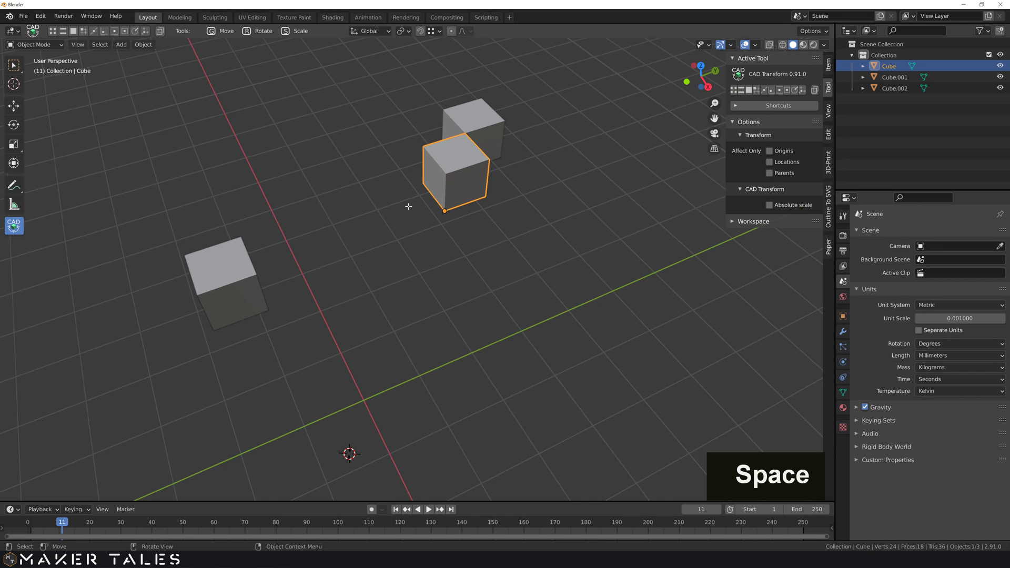
key("shift+e")
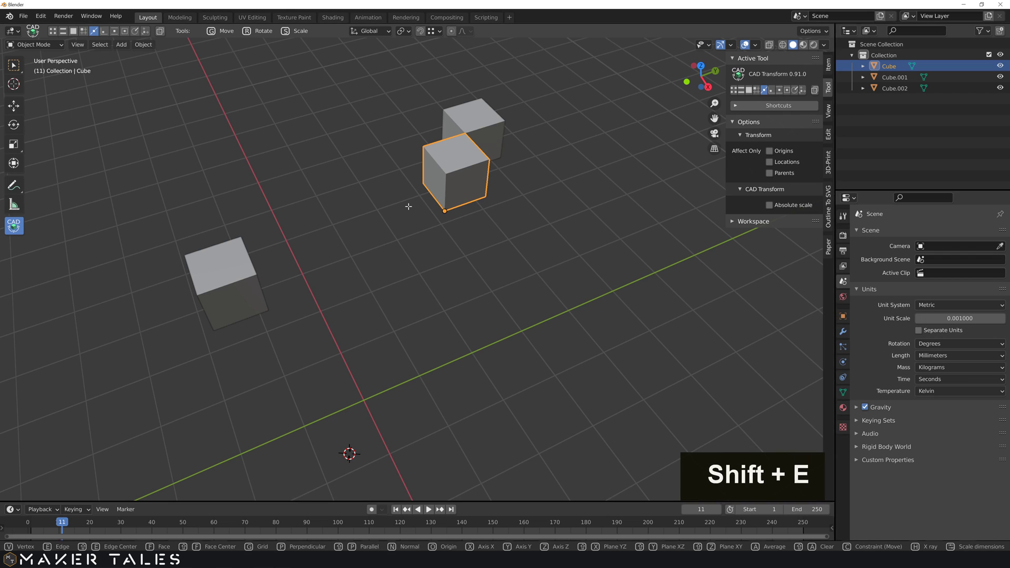
left_click(437, 160)
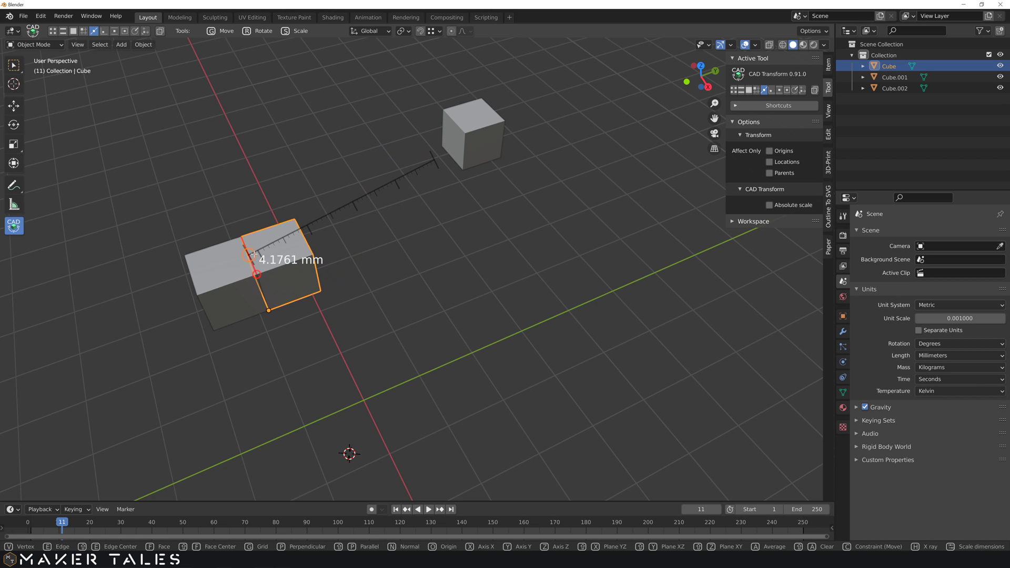
middle_click_drag(316, 232, 480, 268)
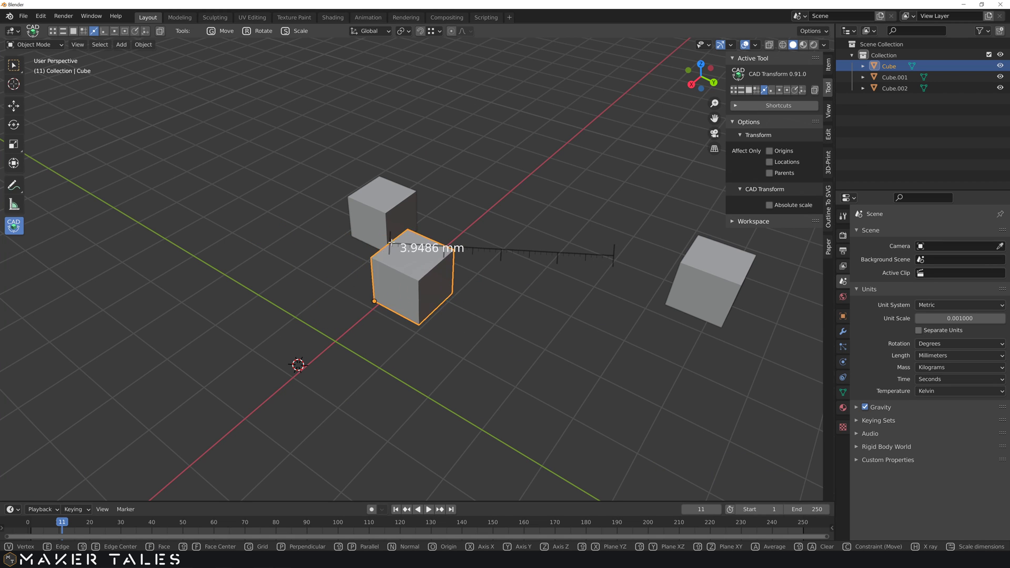
left_click(401, 238)
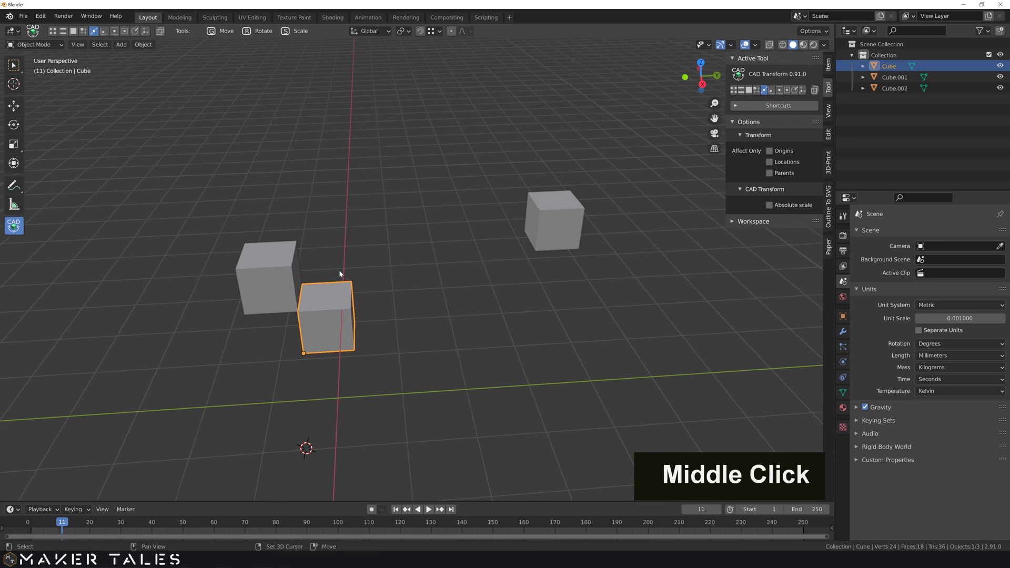
Move the original cube by its lower corner vertex with vertex snapping, and place it on Cube.001's top face center with face-center snapping
scroll(450, 229, "up", 3)
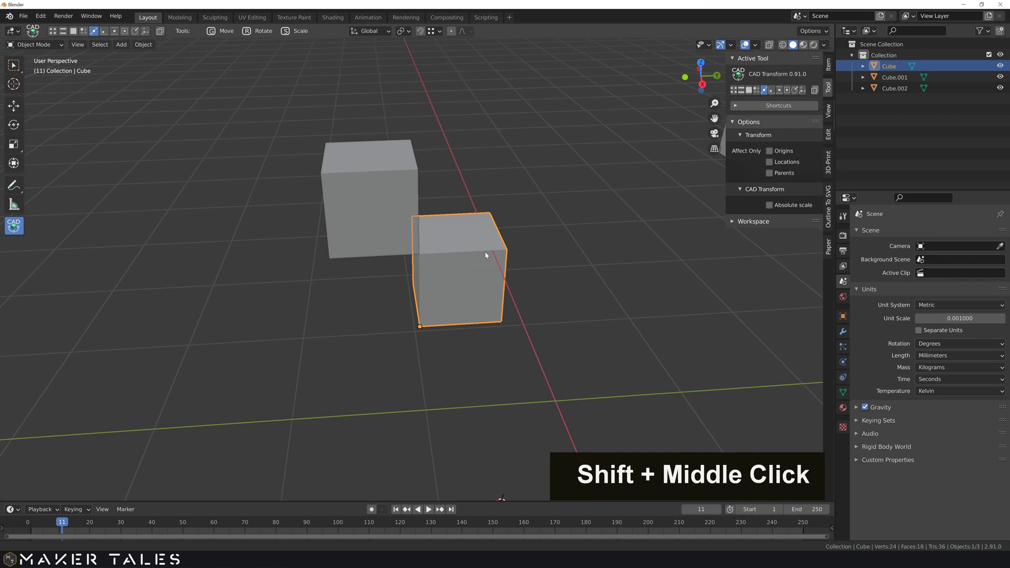
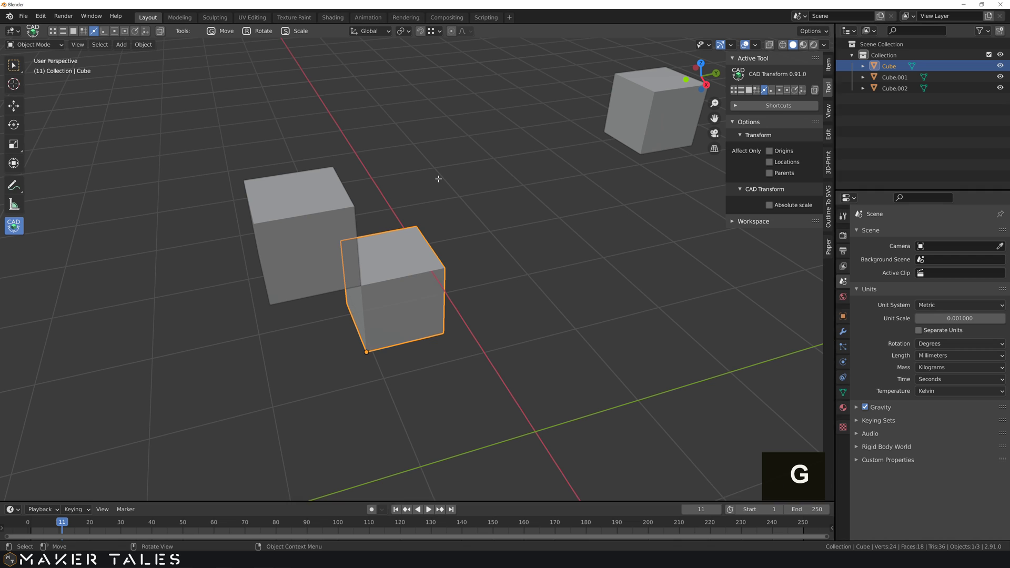
key("space")
key("v")
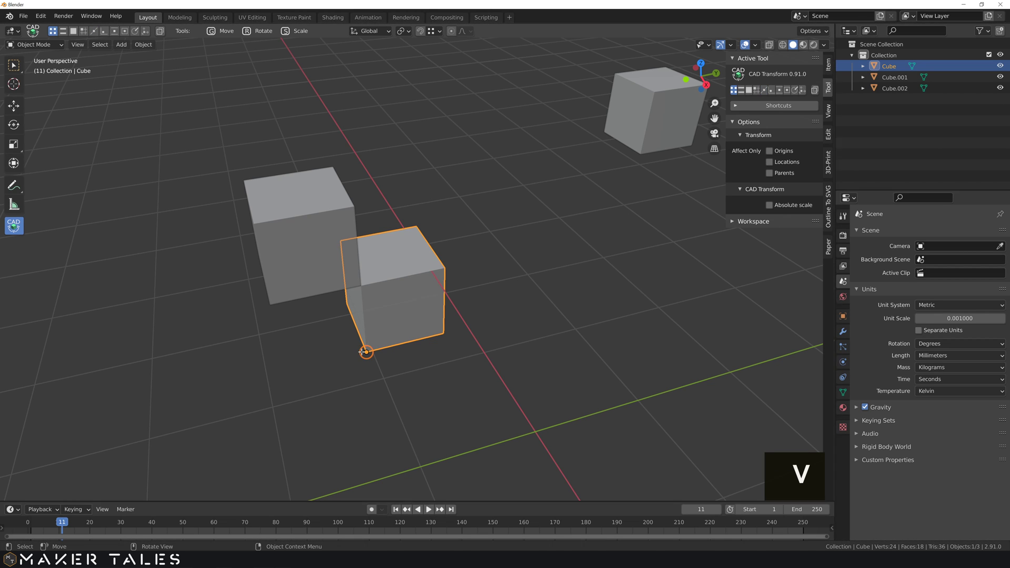
left_click(367, 351)
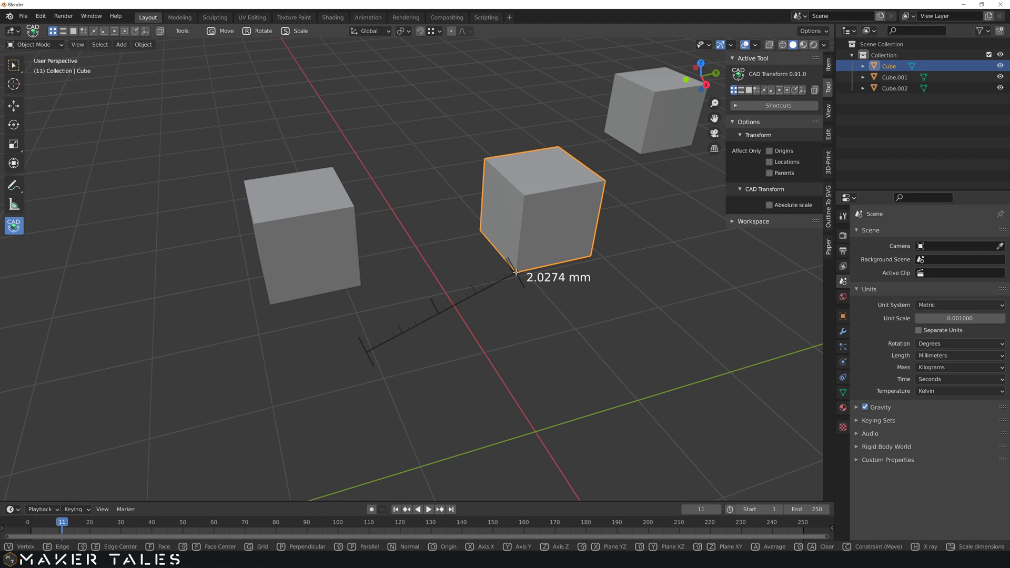
key("space")
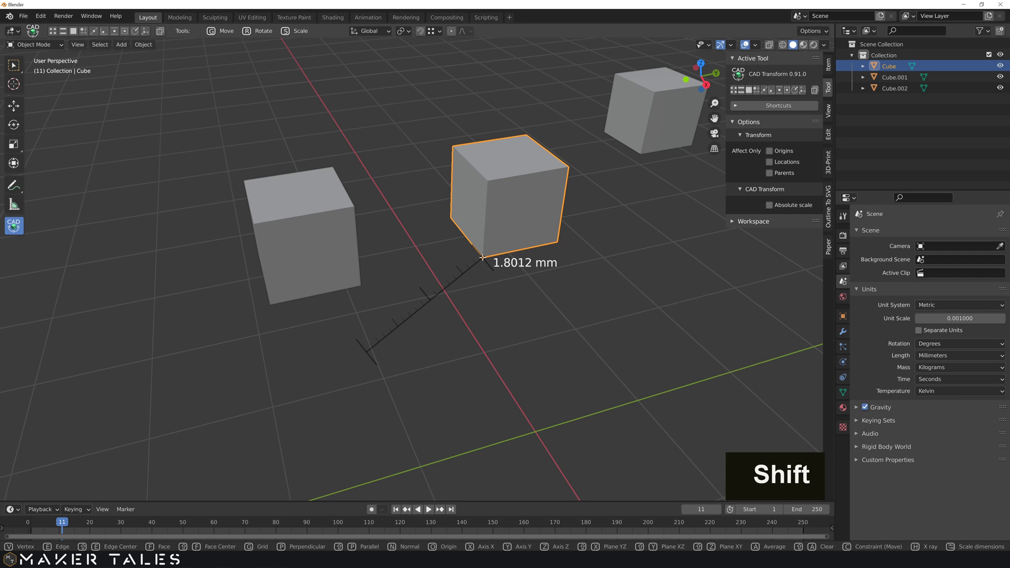
key("shift+f")
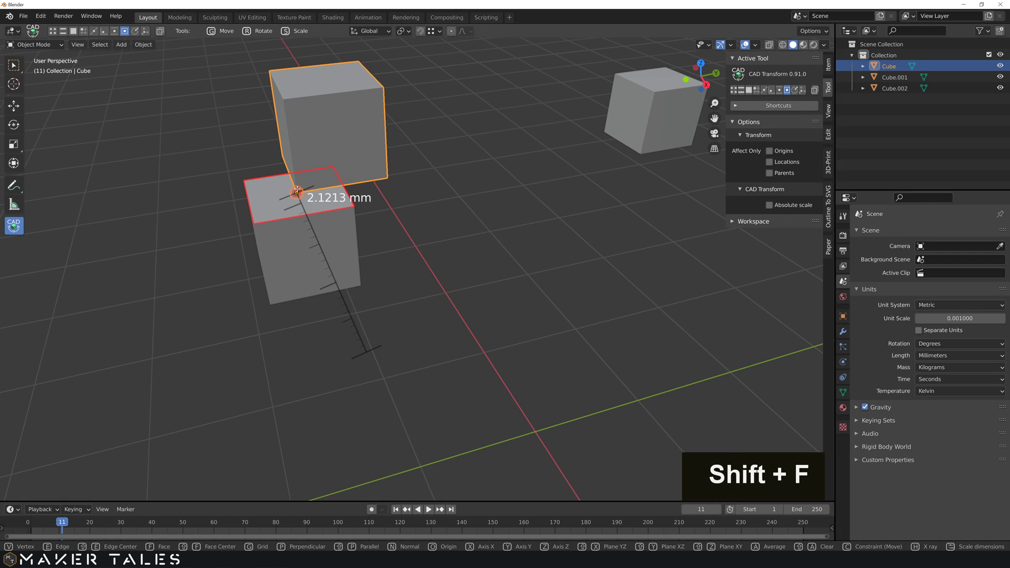
left_click(297, 191)
middle_click_drag(325, 223, 382, 285, "shift")
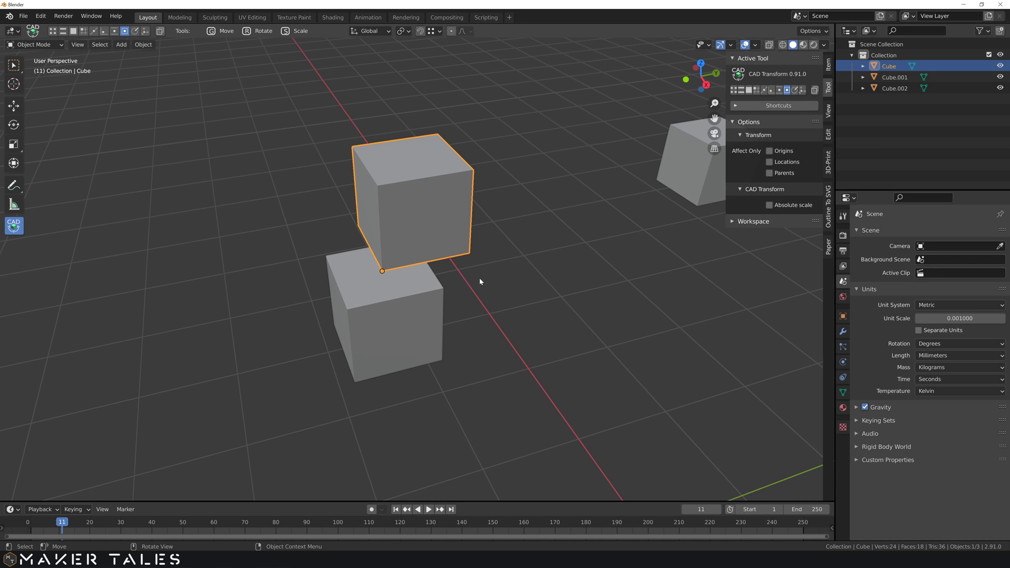
middle_click_drag(495, 287, 164, 275, "shift")
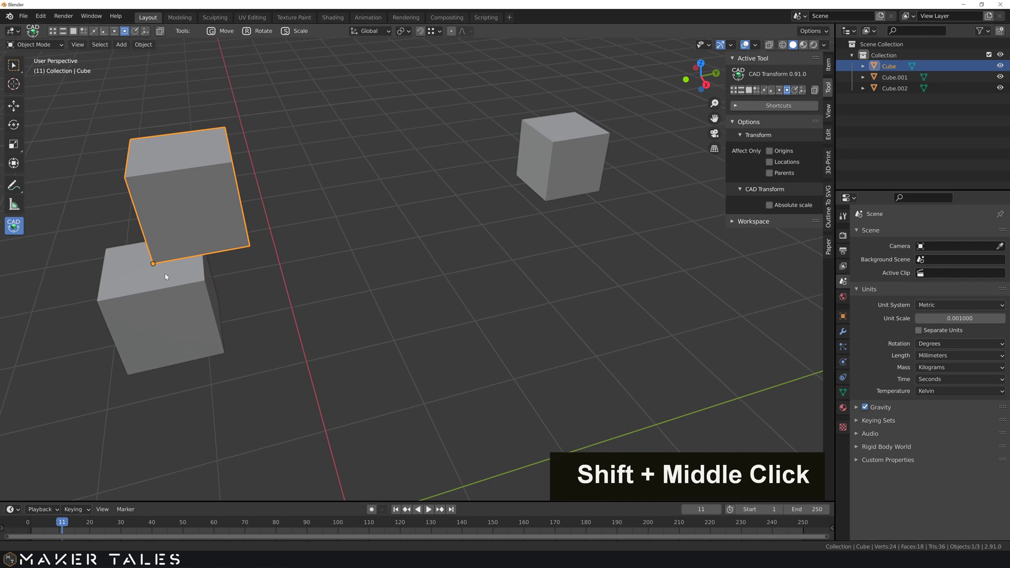
scroll(368, 249, "down", 3)
middle_click_drag(368, 250, 293, 268, "shift")
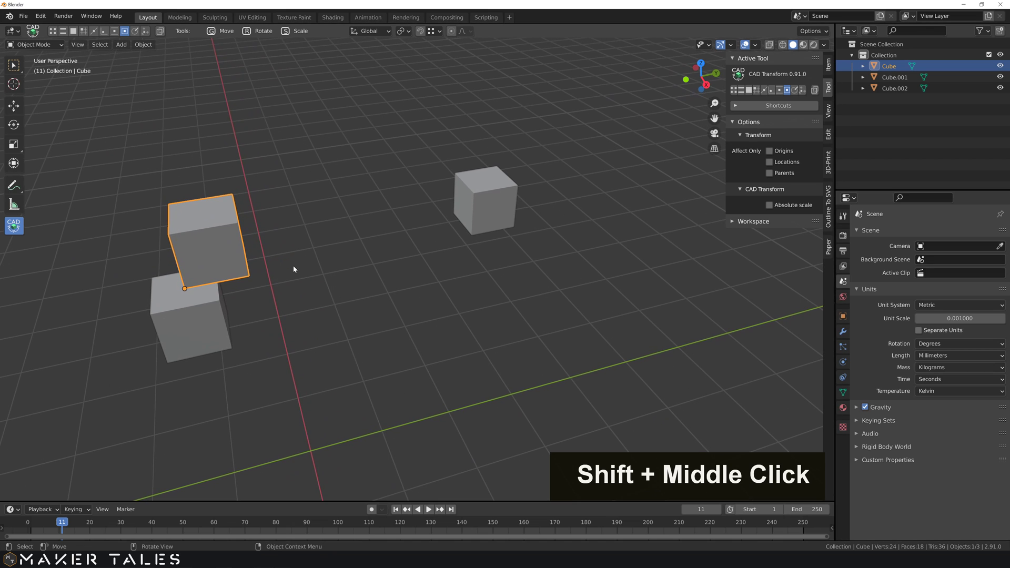
Move the original cube by its lower corner vertex onto Cube.002's top face center, combining face-center and normal snapping with a 0.1 mm offset
key("g")
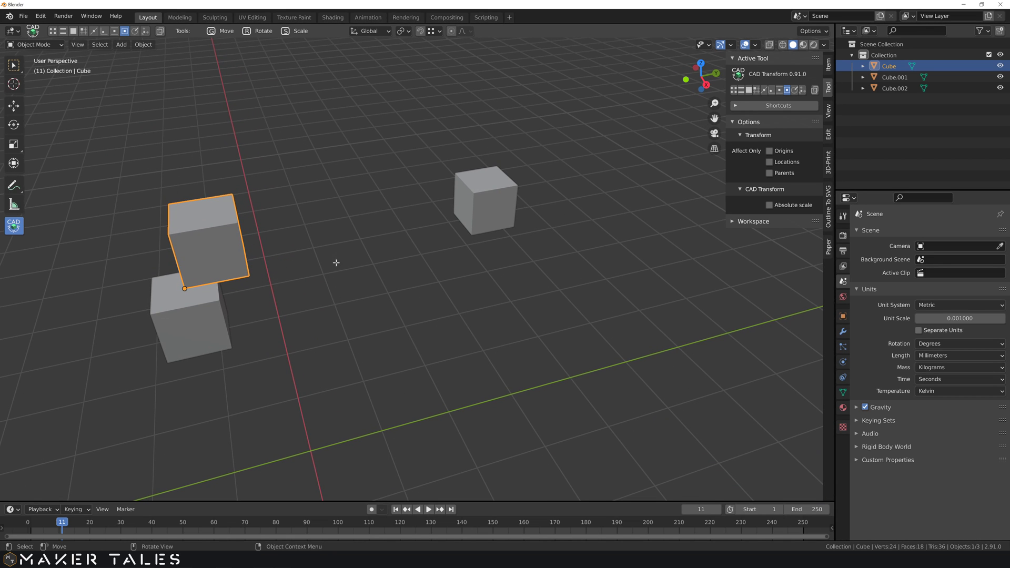
key("space")
key("v")
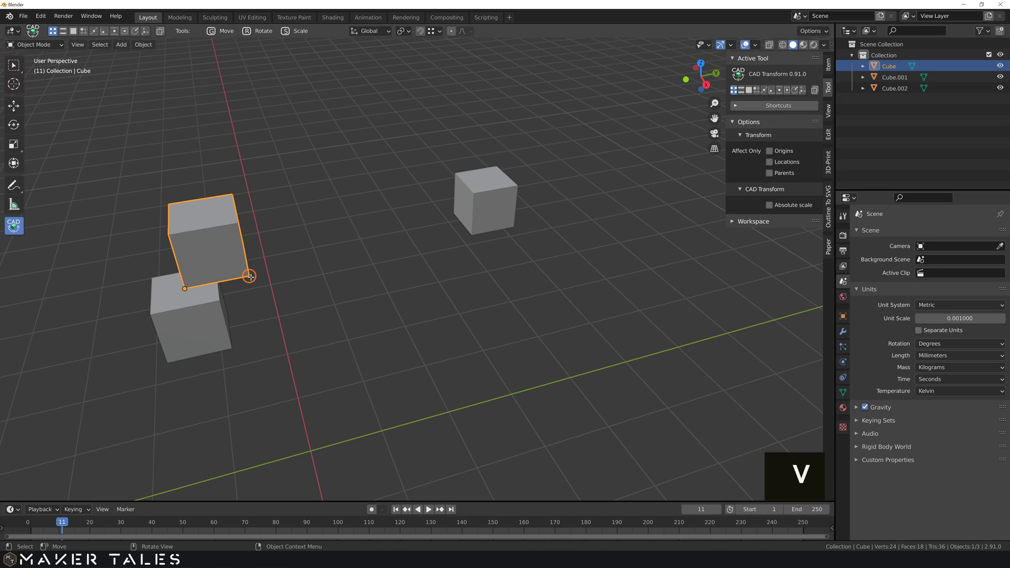
middle_click_drag(379, 195, 360, 255)
scroll(342, 244, "up", 4)
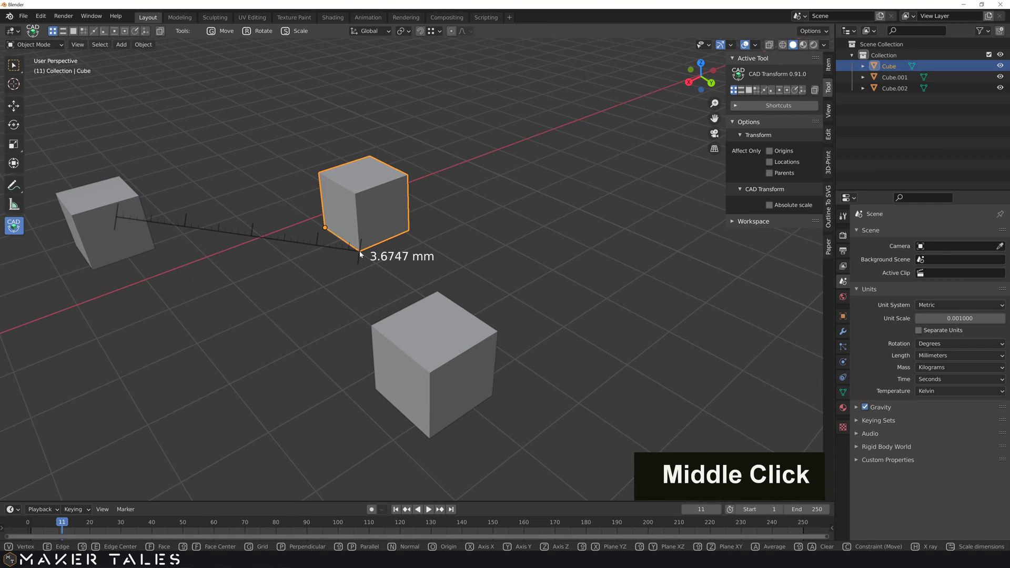
key("space")
key("shift+f")
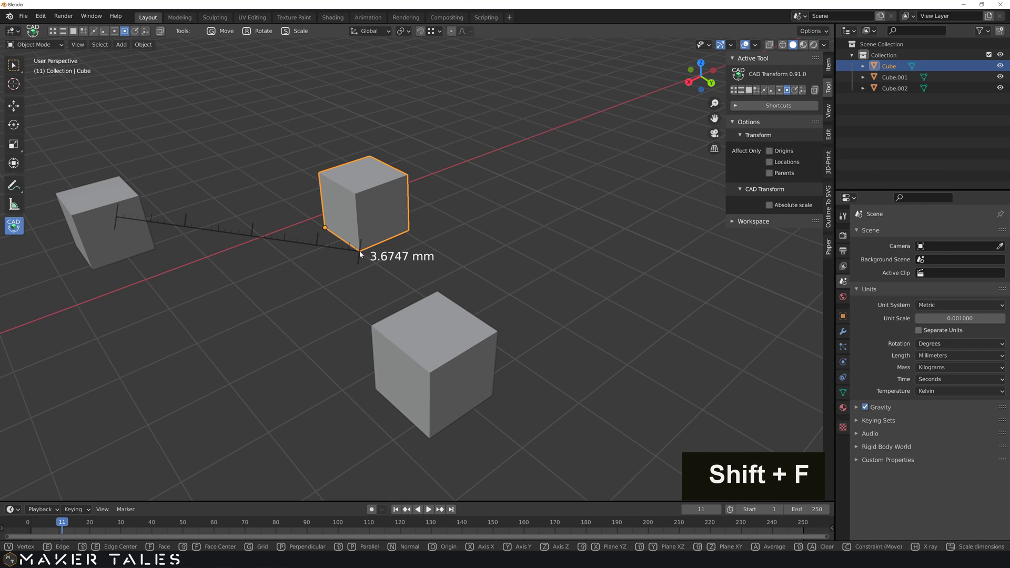
key("n")
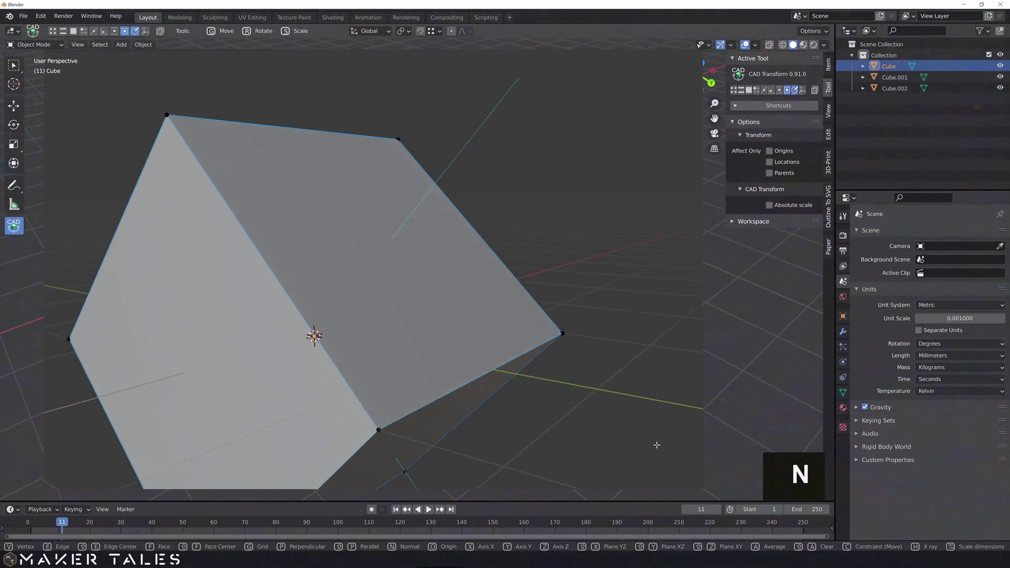
middle_click_drag(656, 445, 618, 445)
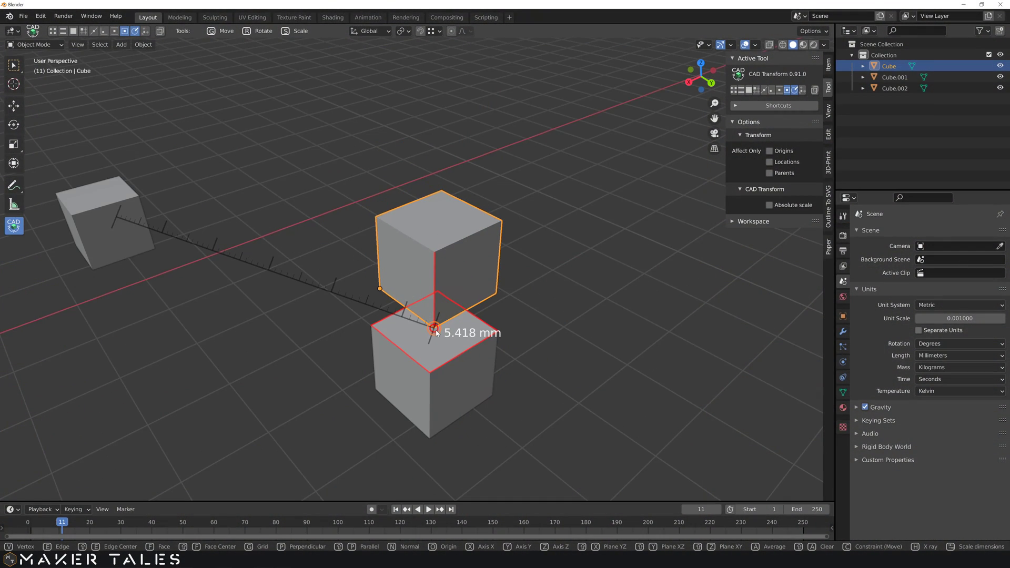
type("0.1")
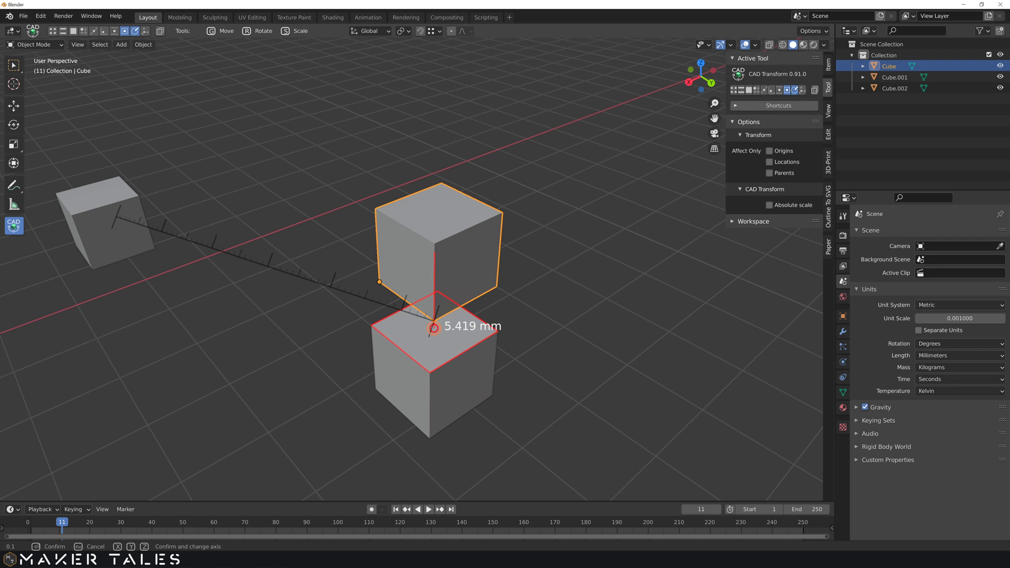
key("Return")
middle_click_drag(424, 330, 492, 266)
scroll(431, 312, "down", 3)
left_click(567, 144)
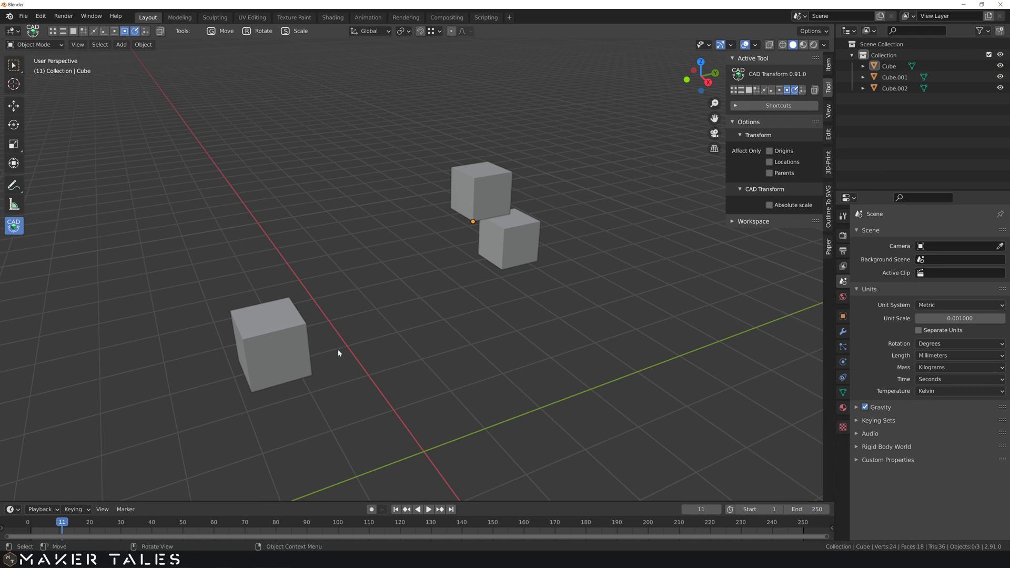
Enter Edit Mode with all three cubes selected, and select the original cube's entire linked mesh
key("w")
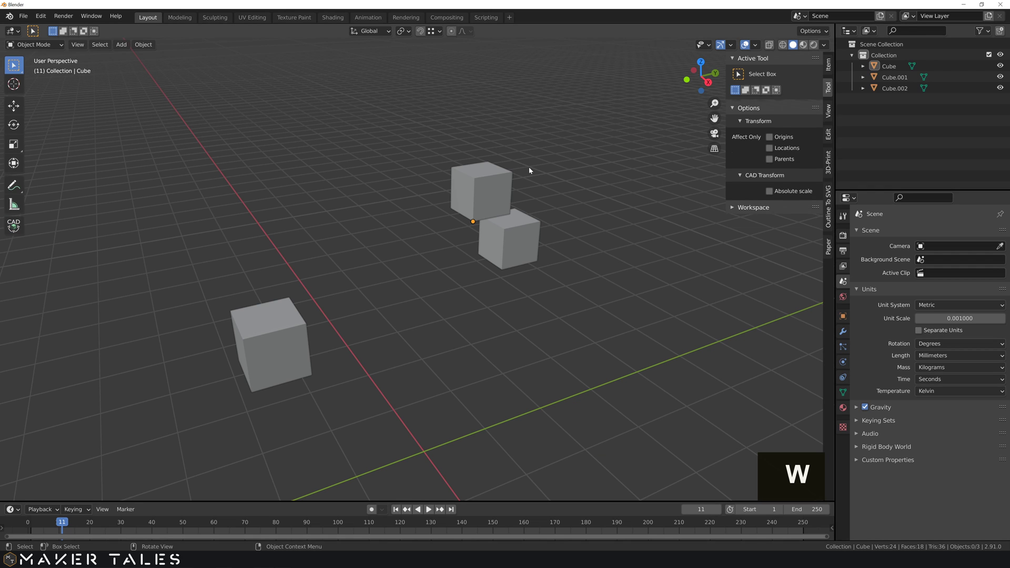
left_click_drag(579, 110, 151, 410)
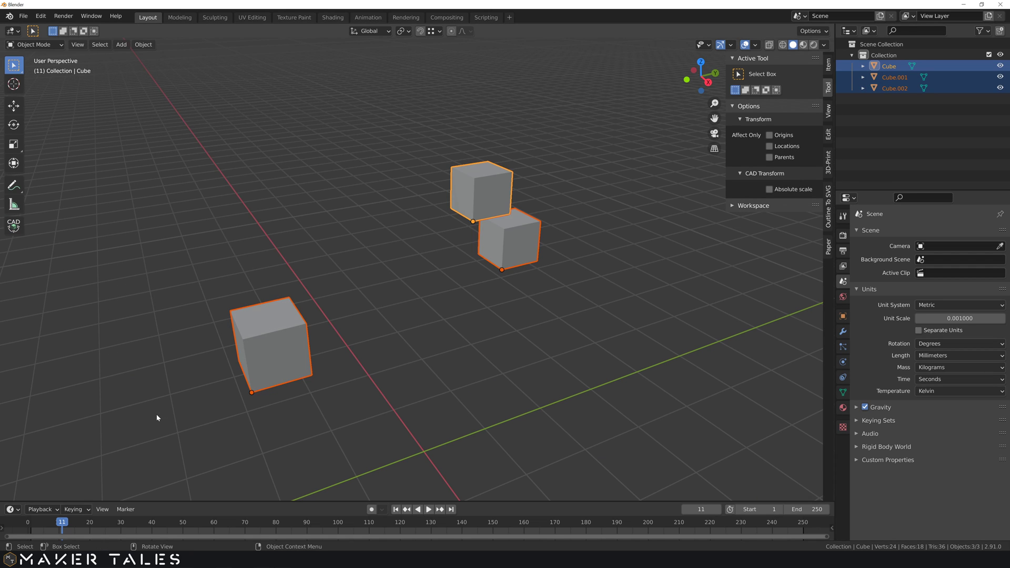
key("Tab")
left_click(422, 349)
key("shift+space")
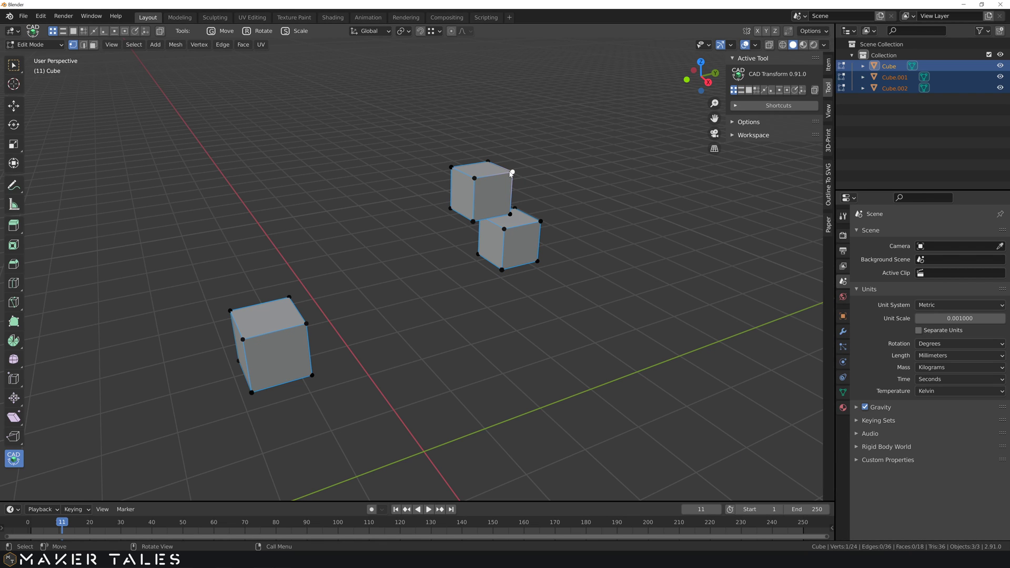
key("g")
key("ctrl+l")
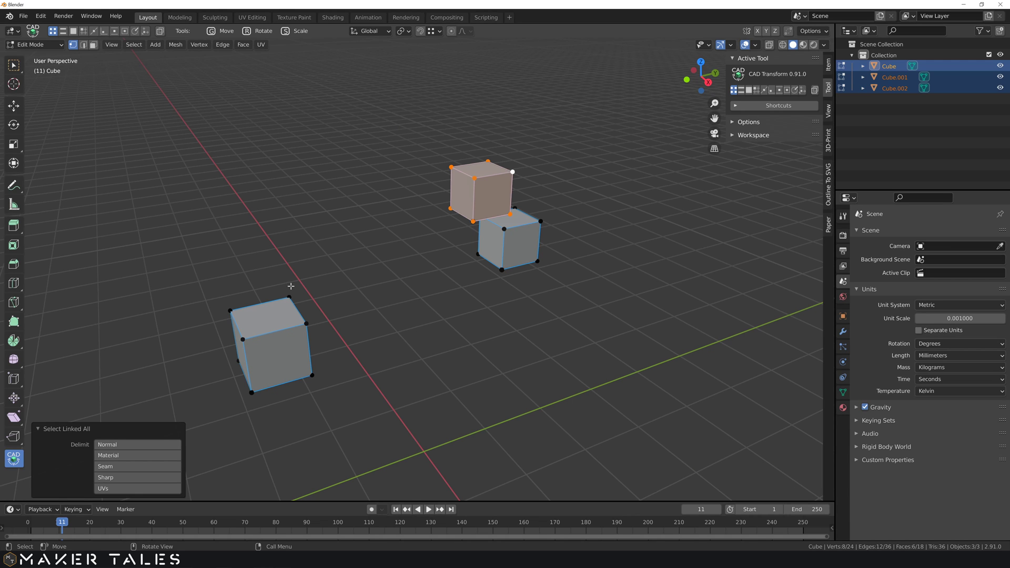
Move the selected mesh by its lower corner vertex with vertex snapping, placing it on the midpoint of Cube.001's upper edge with edge-center snapping
key("g")
key("space")
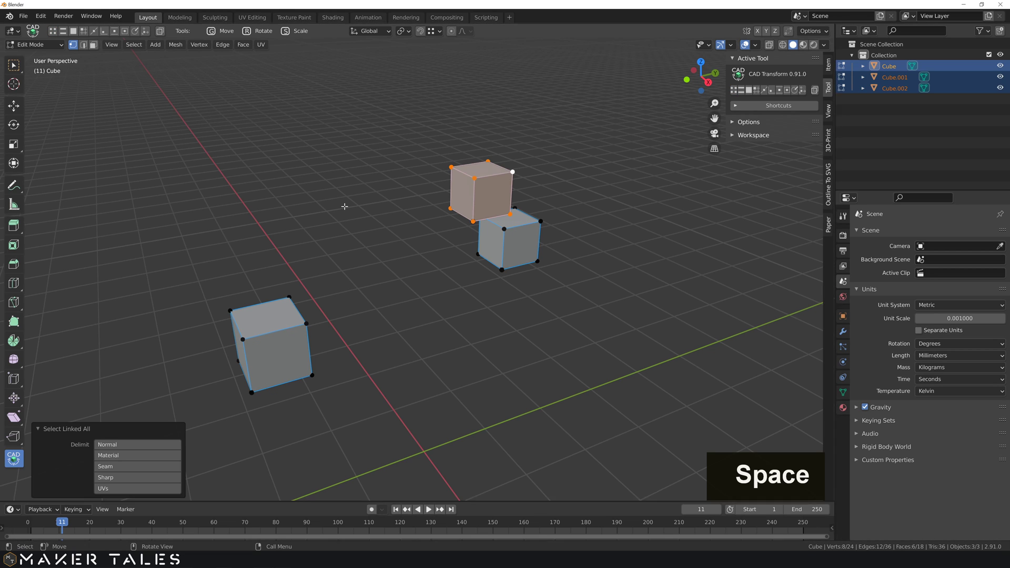
key("v")
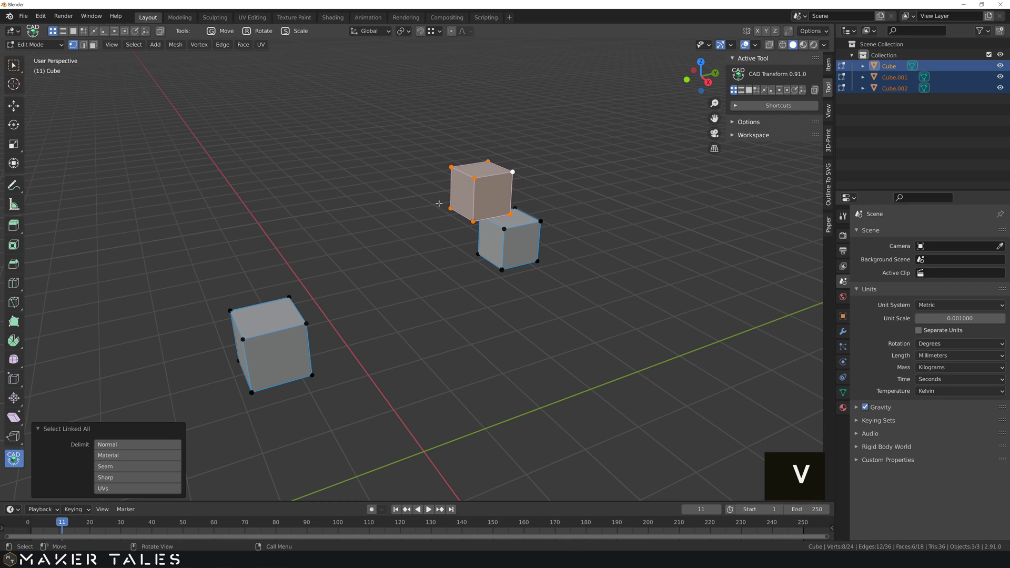
left_click(473, 221)
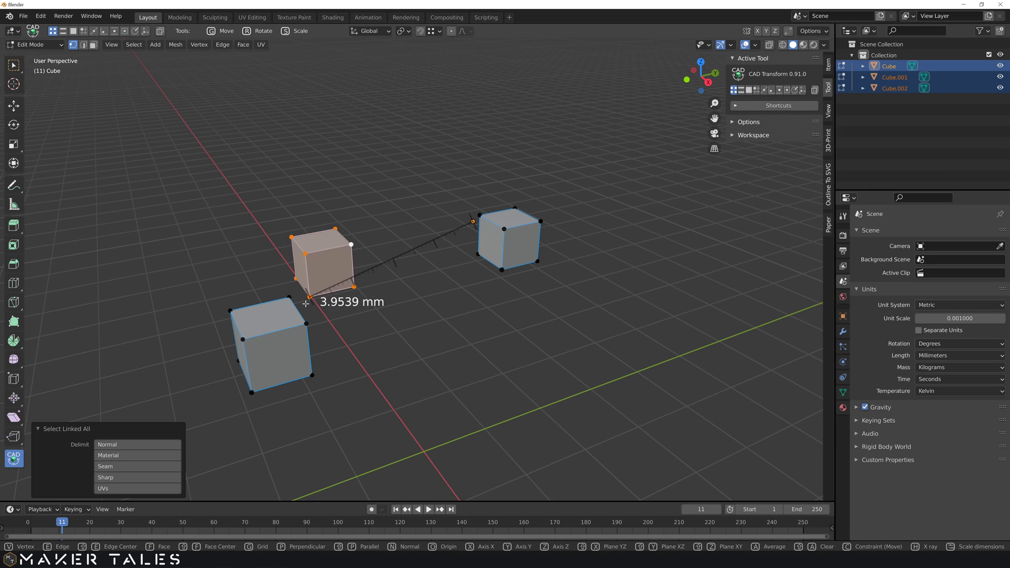
middle_click_drag(326, 279, 397, 266)
scroll(397, 266, "down", 3)
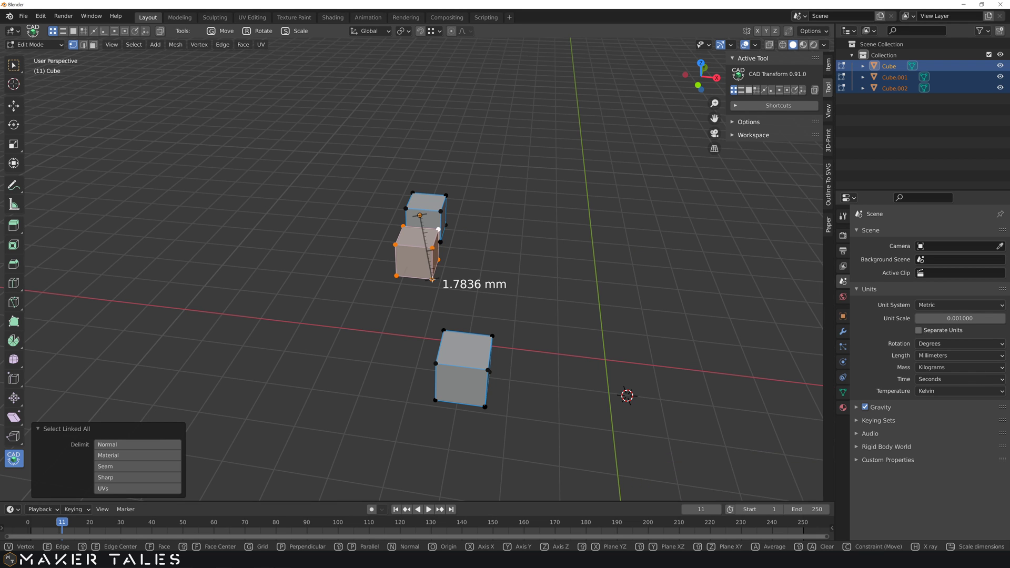
key("space")
key("shift+e")
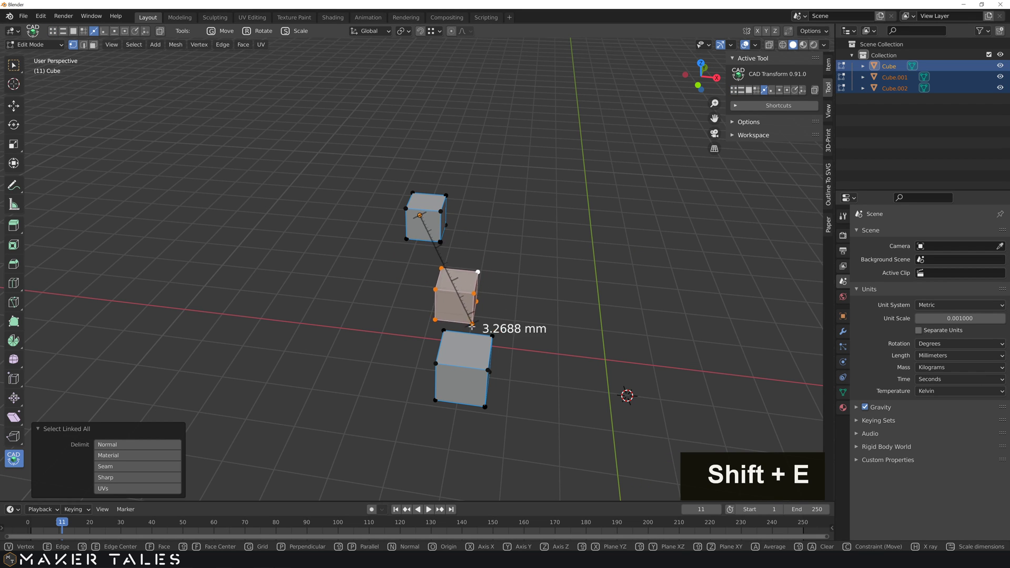
left_click(493, 318)
middle_click_drag(495, 318, 411, 320)
scroll(400, 315, "up", 4)
scroll(413, 305, "down", 2)
scroll(414, 305, "down", 2)
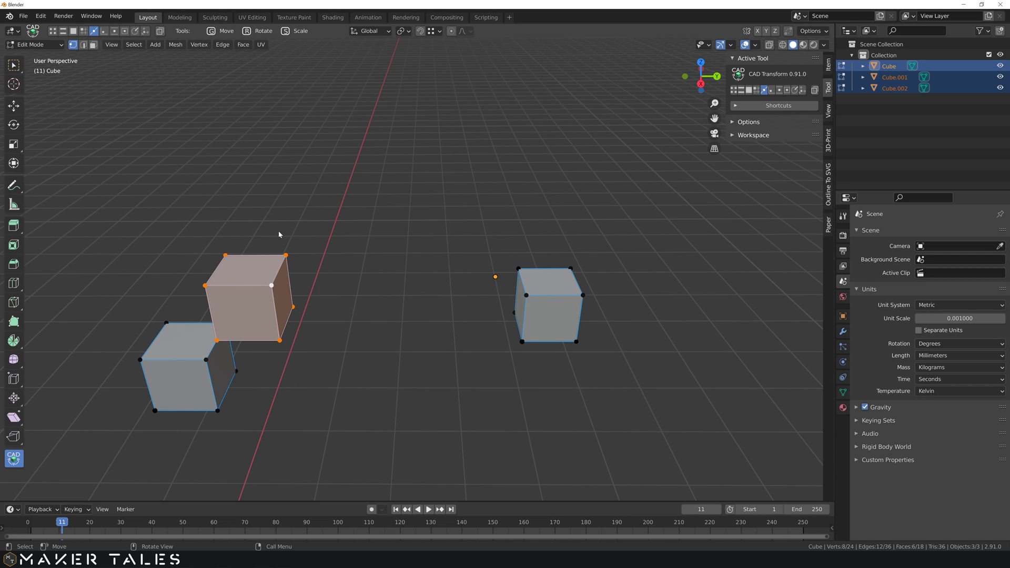
Review the CAD Transform shortcut list for snap modes, constraints and options, and clear the mesh selection
left_click(771, 106)
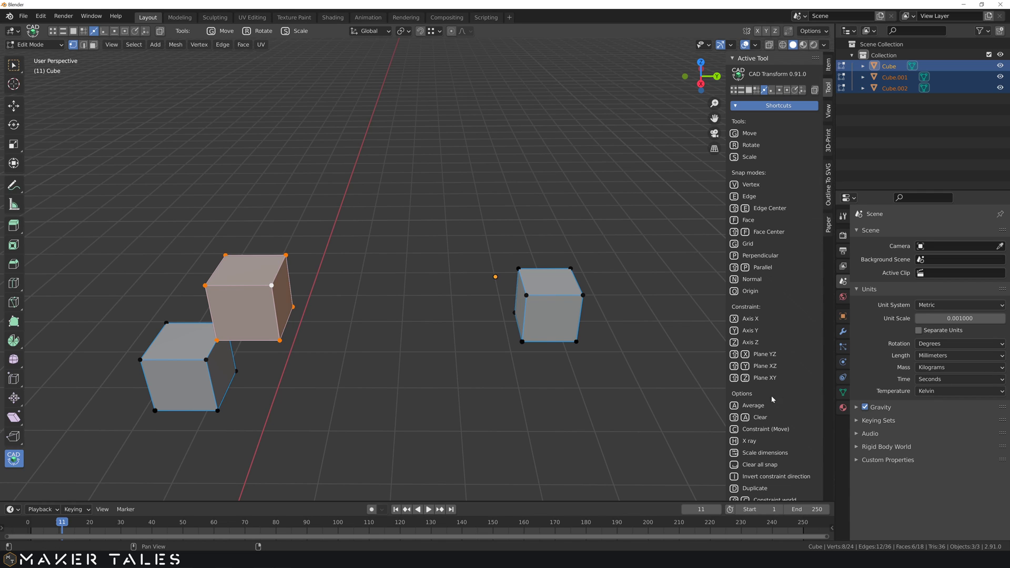
left_click(392, 277)
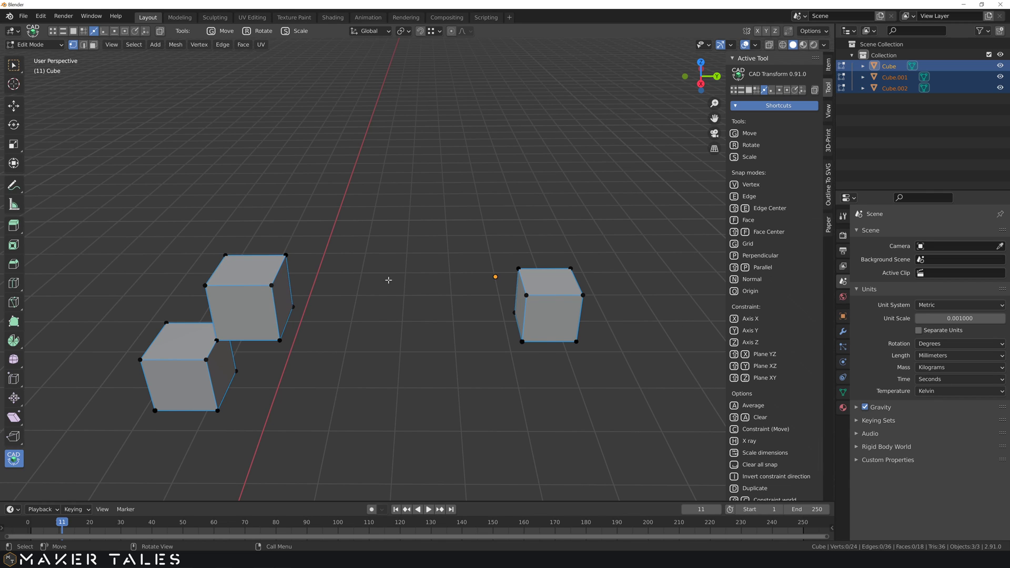
left_click(779, 105)
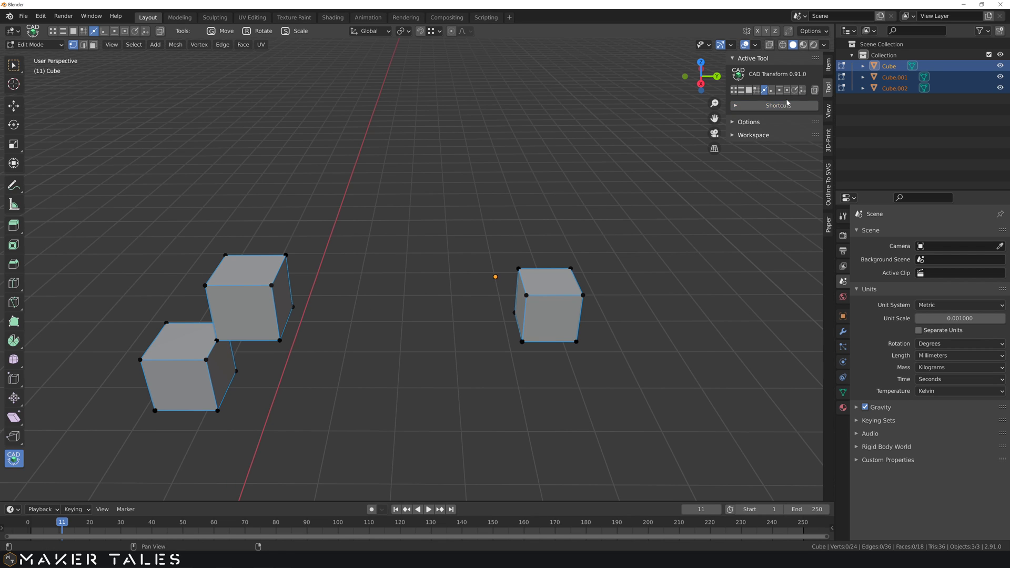
Try moving the original cube's linked mesh by its lower corner vertex to an averaged point between upper vertices of Cube.001 and Cube.002, and undo it
left_click(273, 285)
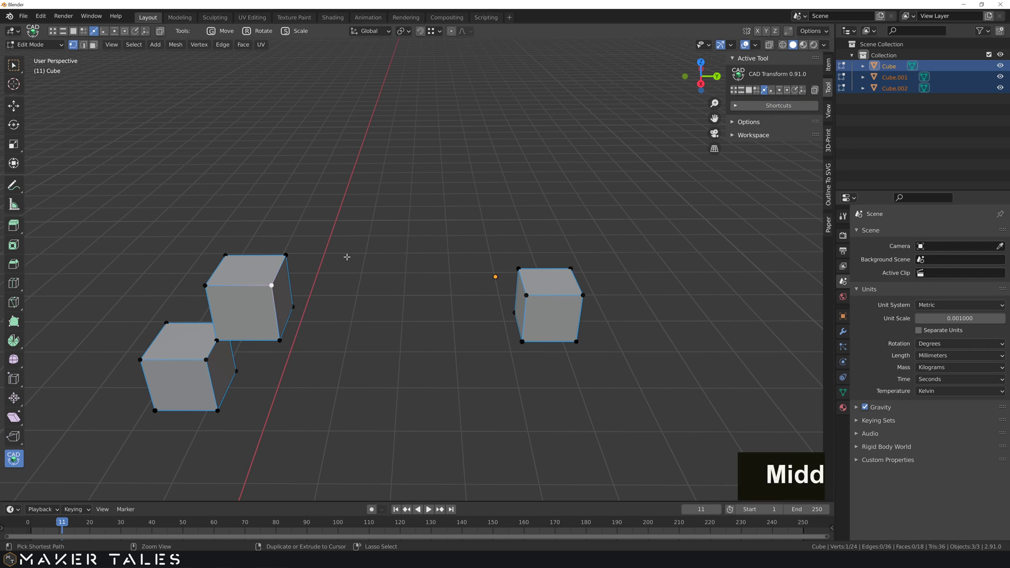
key("ctrl+l")
key("g")
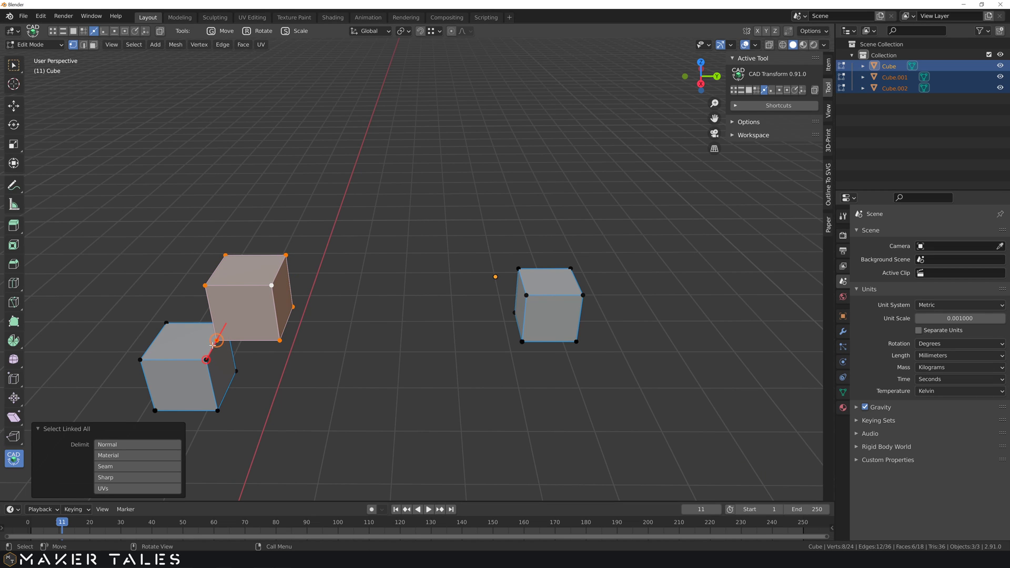
key("space")
key("v")
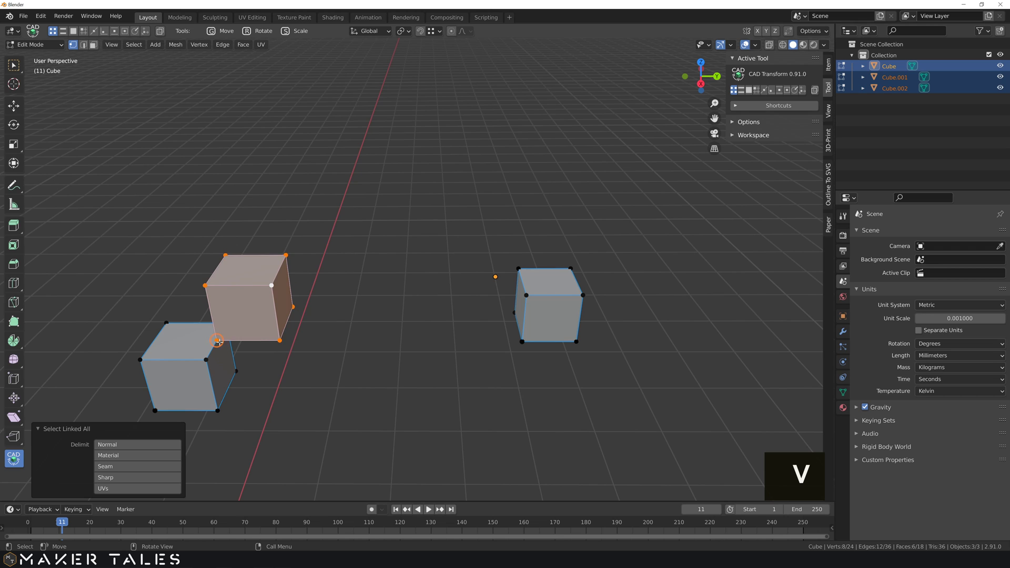
left_click_drag(218, 341, 526, 295)
key("a")
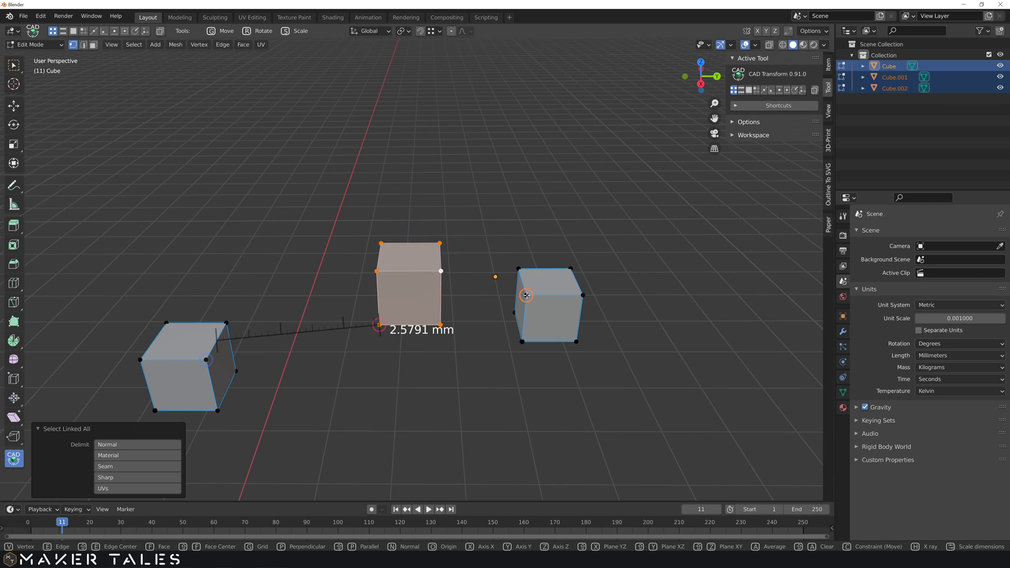
key("a")
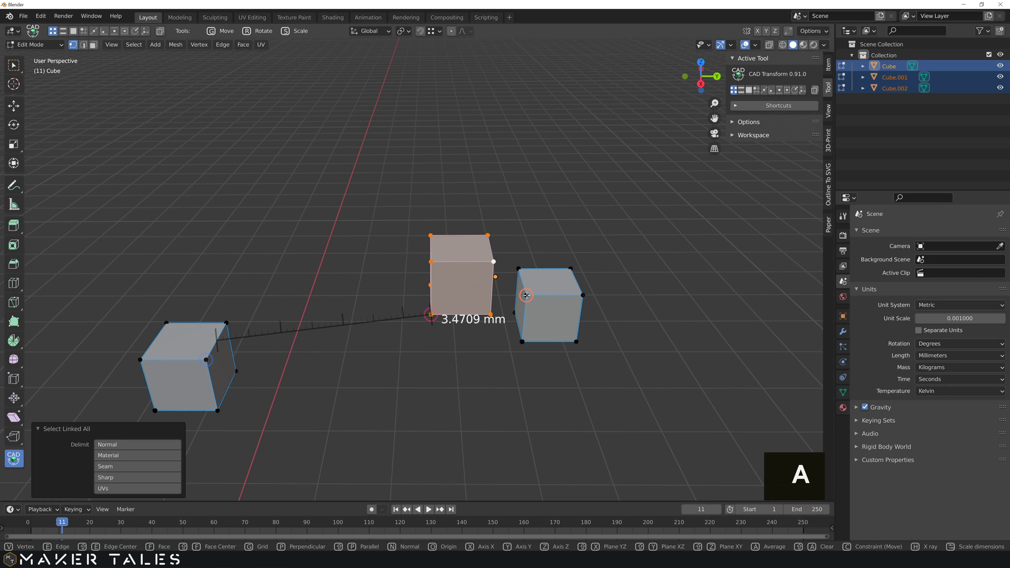
mouse_move(526, 295)
left_mouse_down()
mouse_move(209, 356)
mouse_move(527, 295)
left_mouse_up()
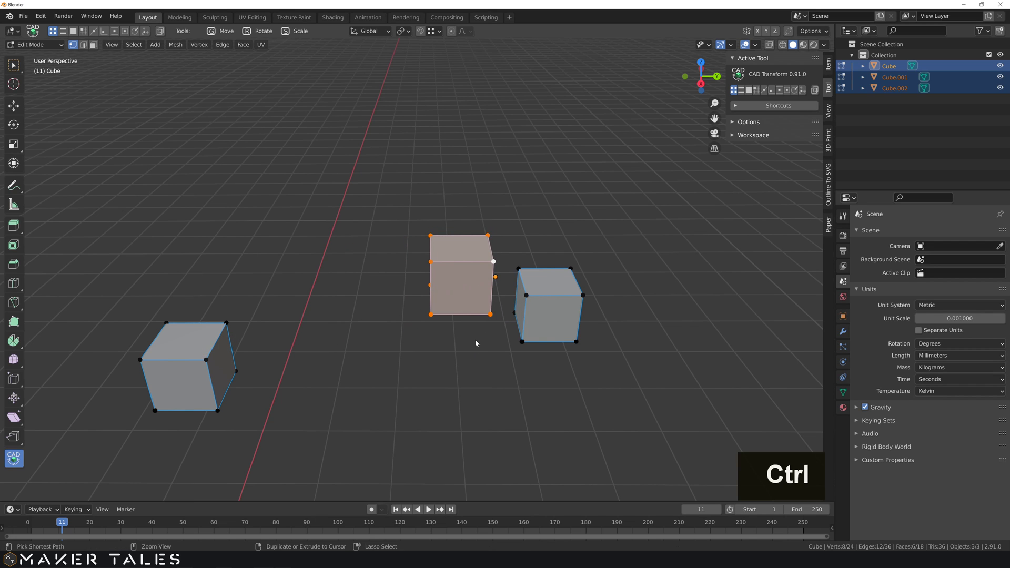
key("ctrl+z")
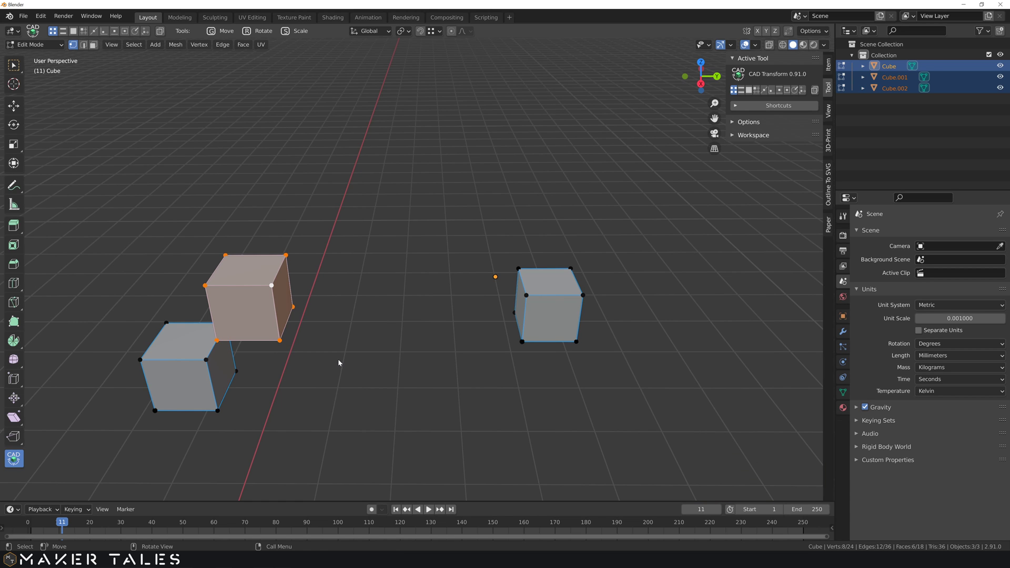
Return to Object Mode, freely move the original cube between the copies by about 1.04 mm X, 1.84 mm Y, -0.17 mm Z, and deselect it
key("Tab")
scroll(338, 372, "down", 3)
middle_click_drag(338, 372, 358, 383)
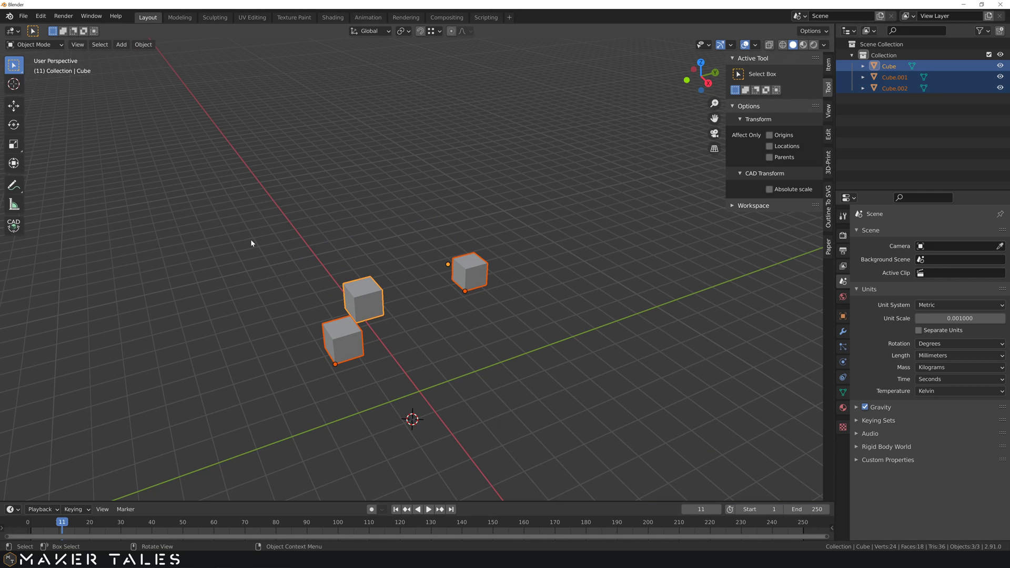
left_click(428, 302)
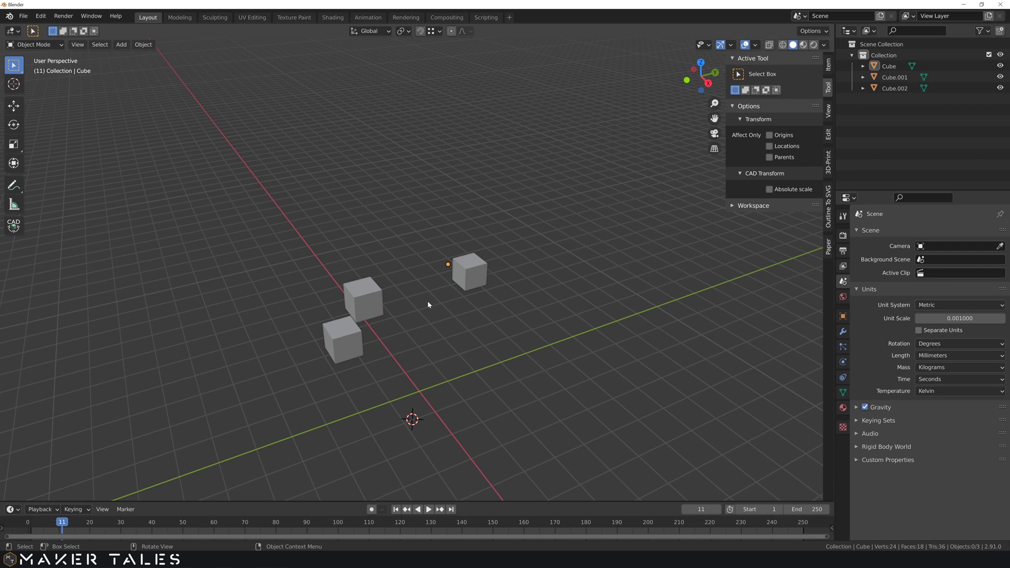
left_click(372, 312)
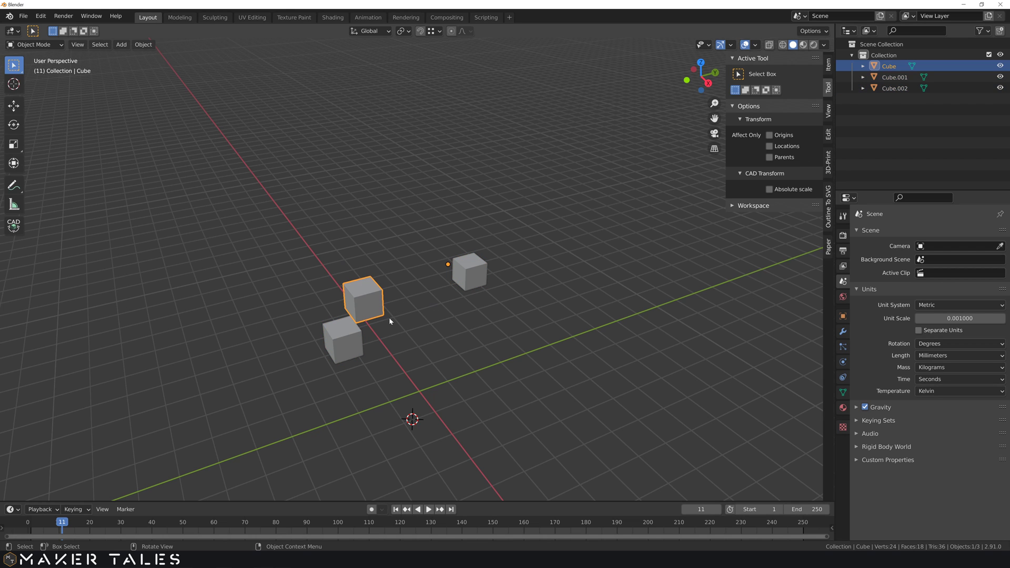
scroll(378, 316, "up", 4)
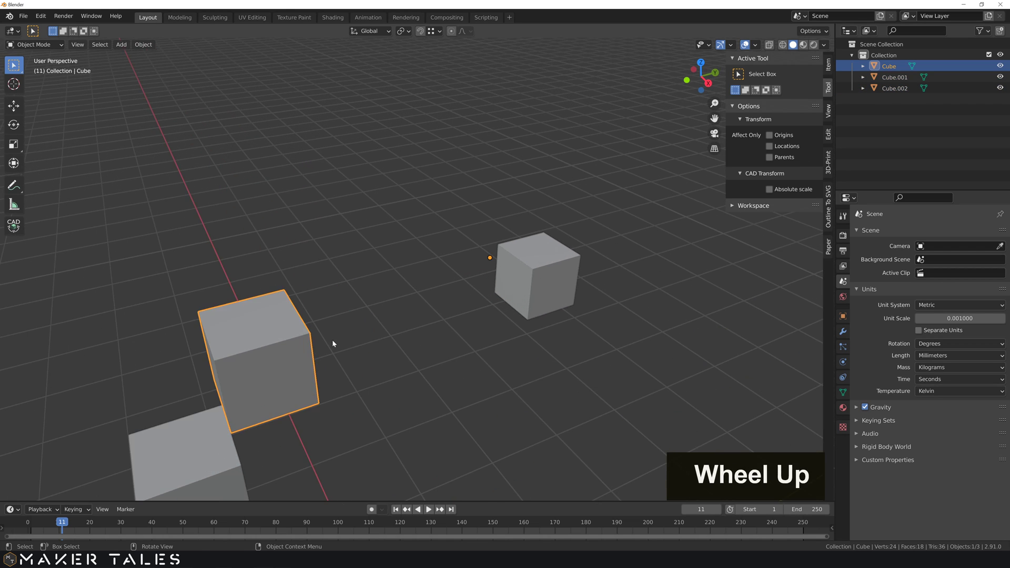
key("g")
left_click(463, 349)
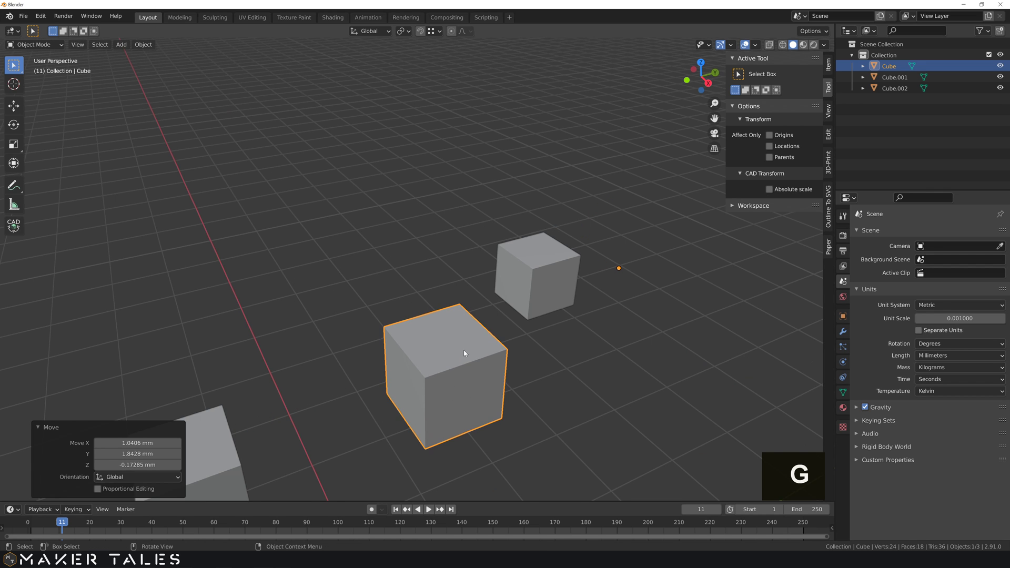
scroll(464, 368, "down", 3)
middle_click_drag(465, 387, 388, 333, "shift")
scroll(436, 323, "up", 2)
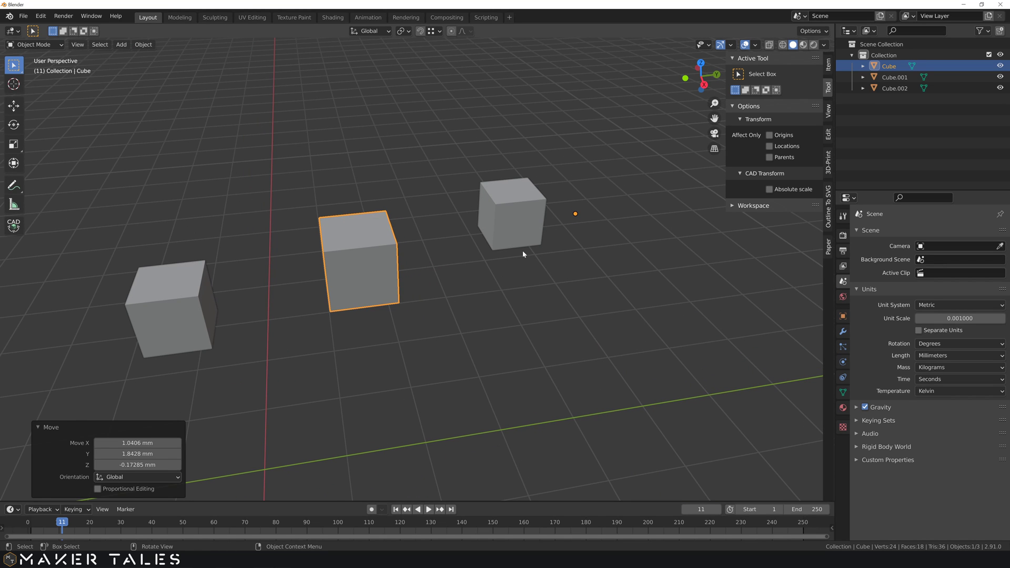
left_click(470, 369)
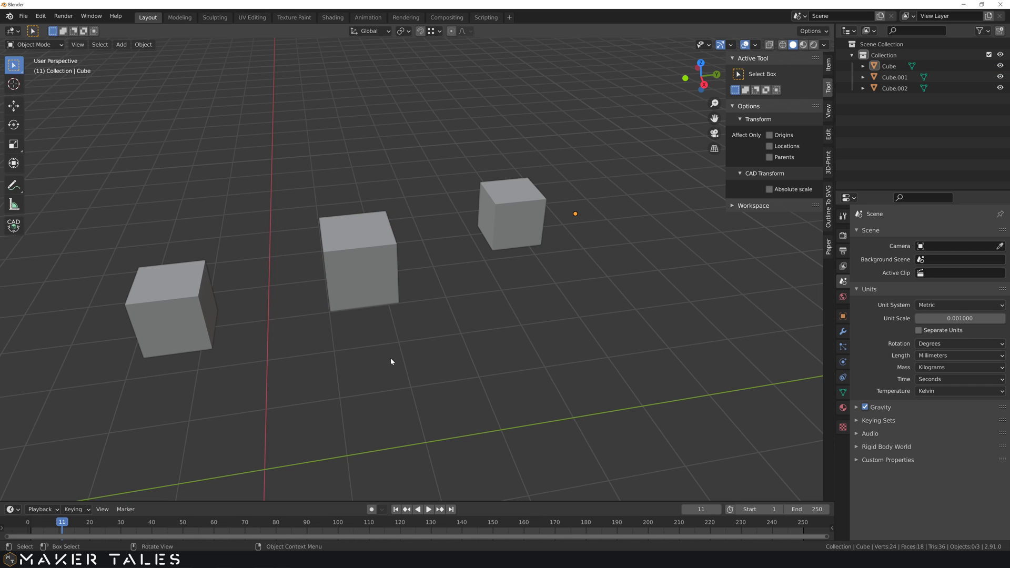
Activate the CAD Transform tool and select the original cube between the two copies
key("alt+c")
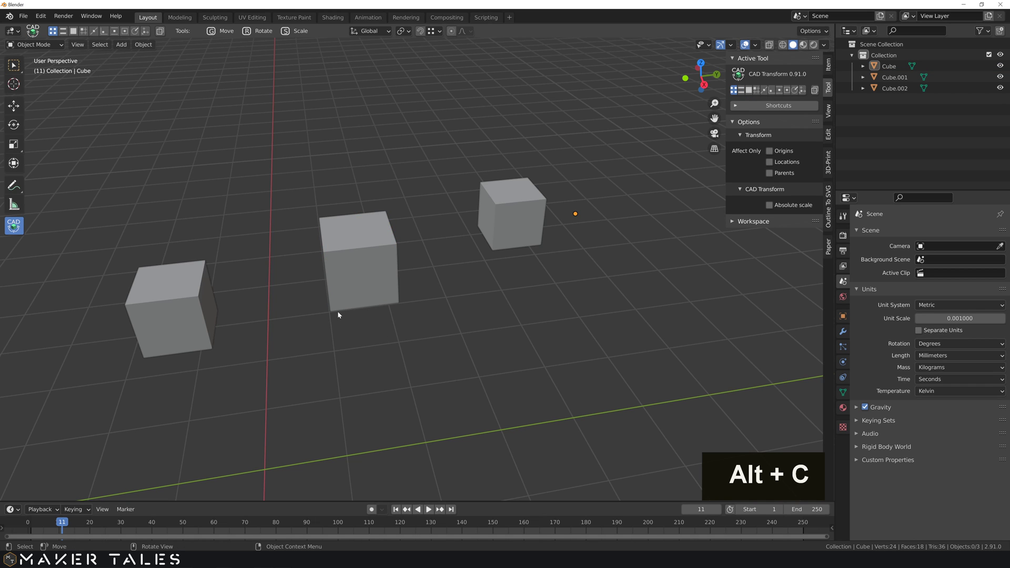
left_click(368, 283)
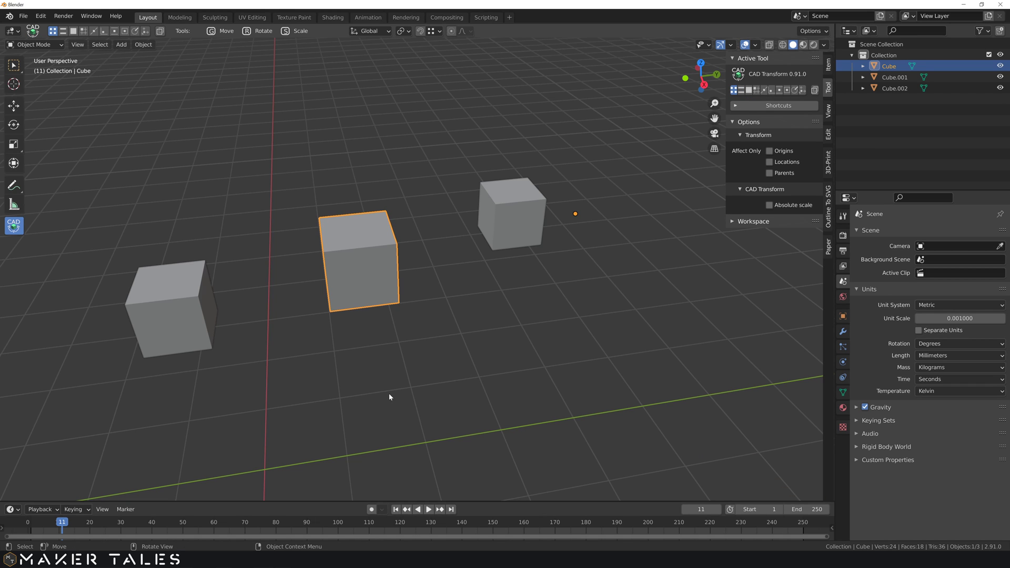
Try rotating the original cube about its lower corner vertex in the XY plane by about 53°, and undo it
key("r")
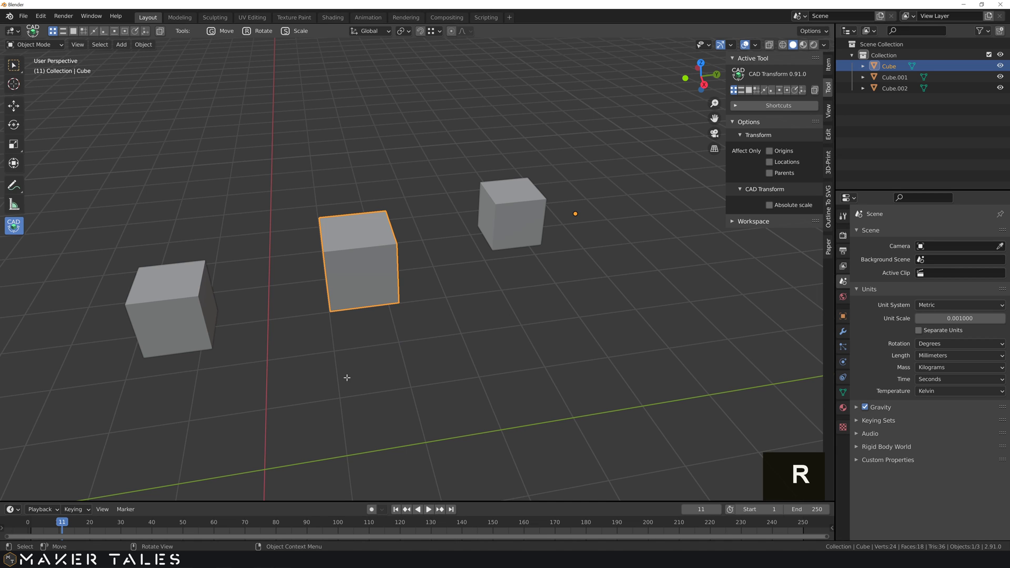
middle_click_drag(415, 377, 388, 380, "shift")
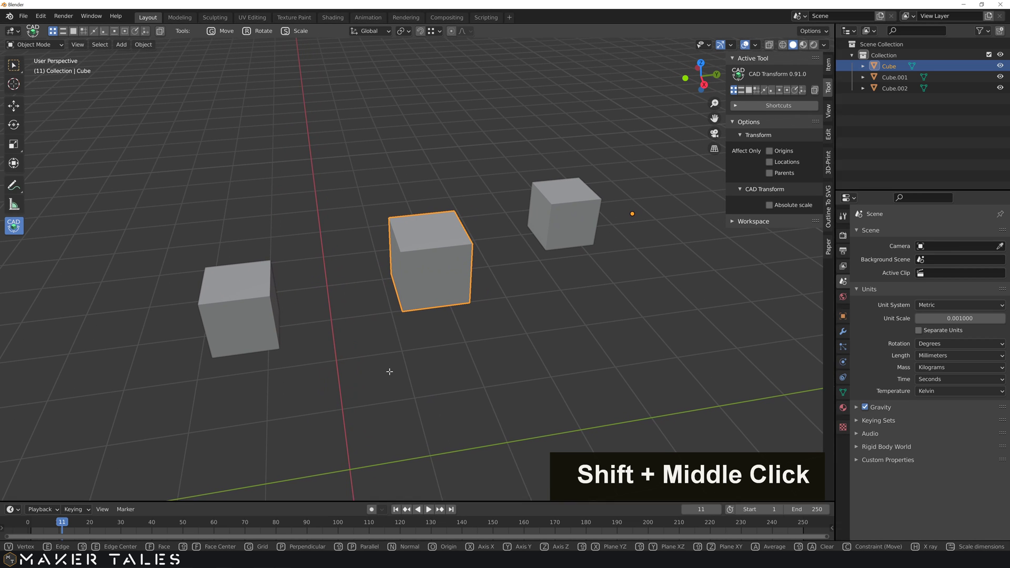
left_click(402, 312)
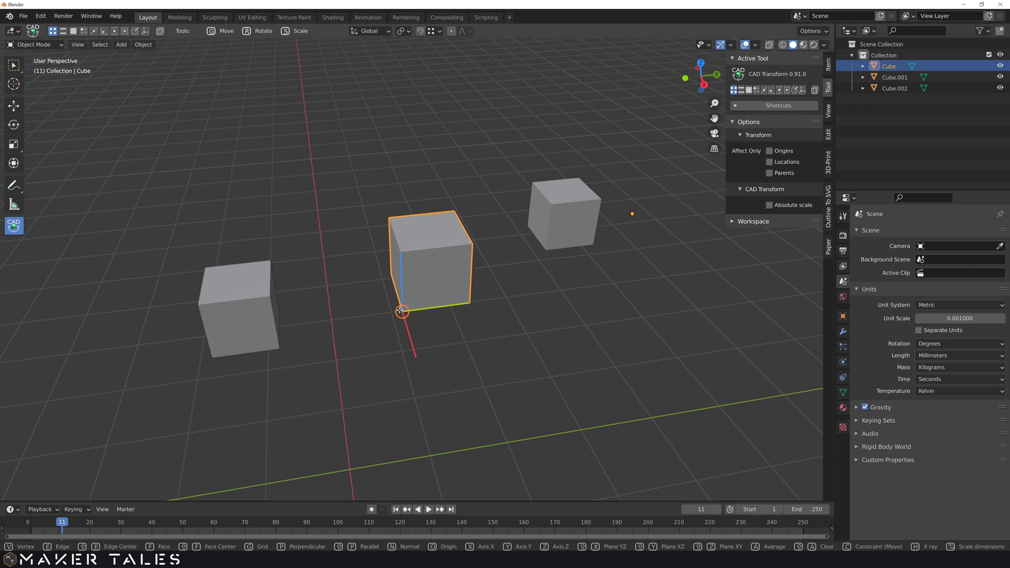
key("shift+z")
left_click(453, 211)
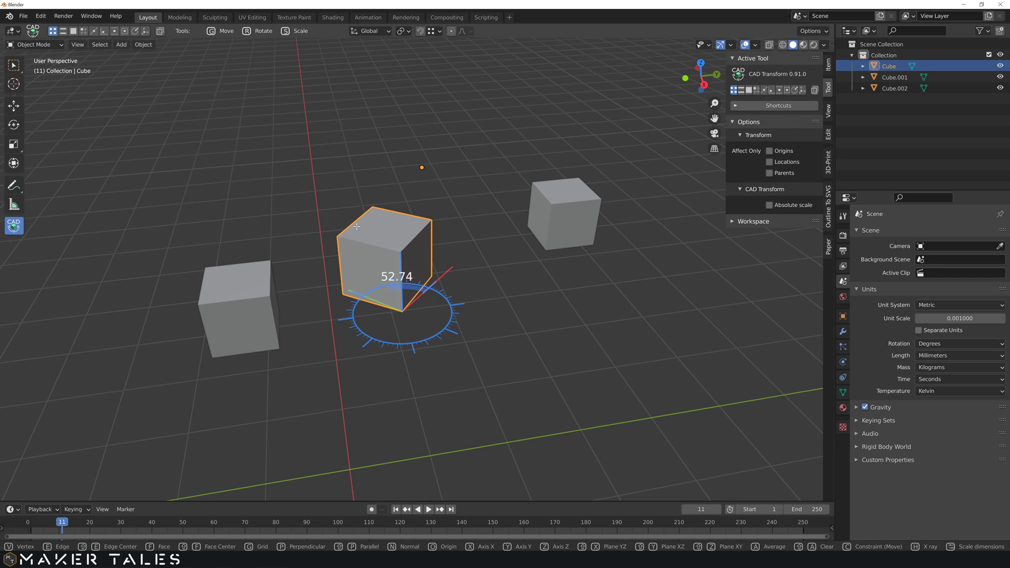
left_click(357, 226)
key("ctrl+z")
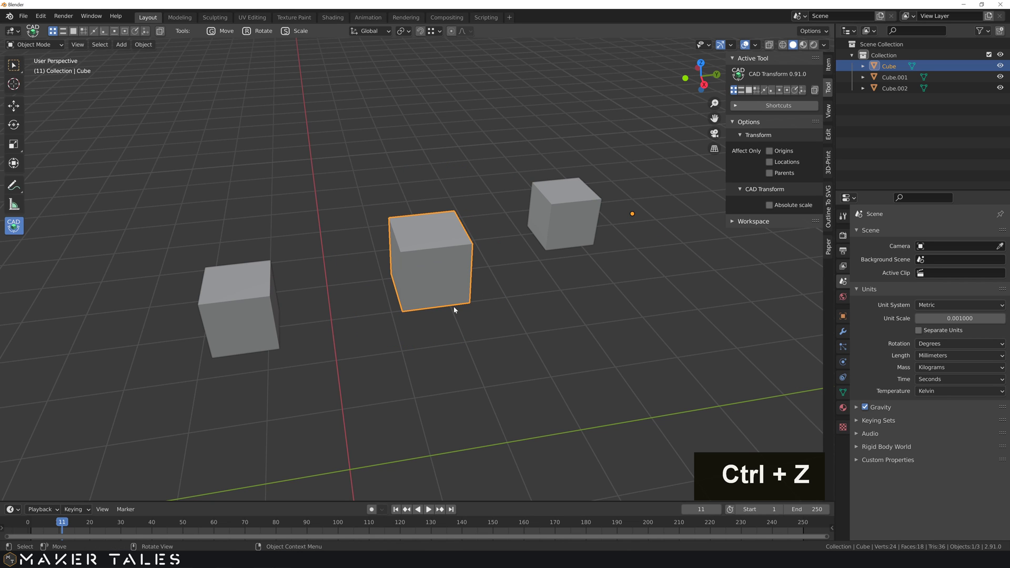
Try rotating the cube about its lower corner vertex from an upper corner reference, constrained to the X and Y axes, and undo it
key("r")
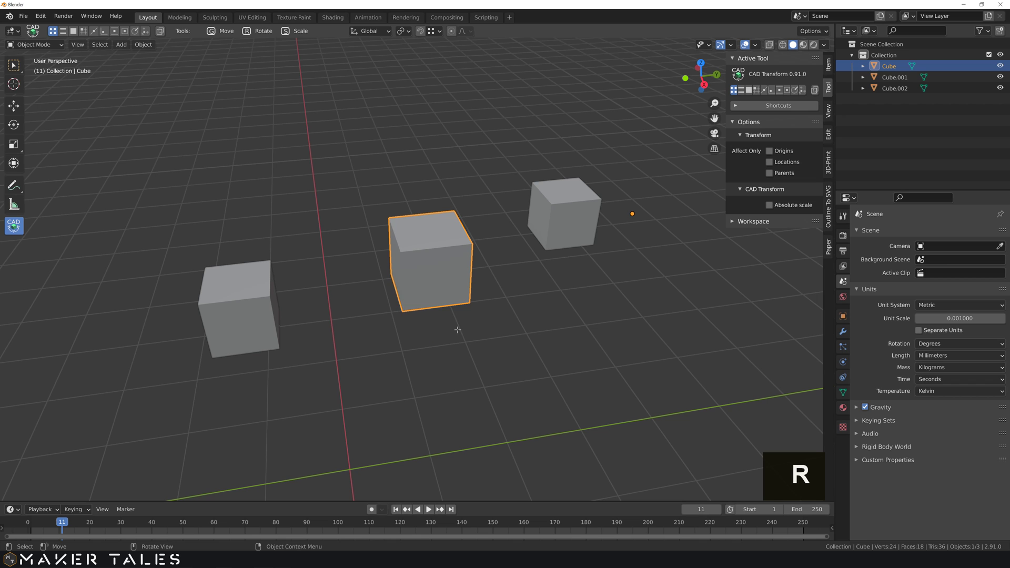
left_click(403, 310)
left_click(471, 243)
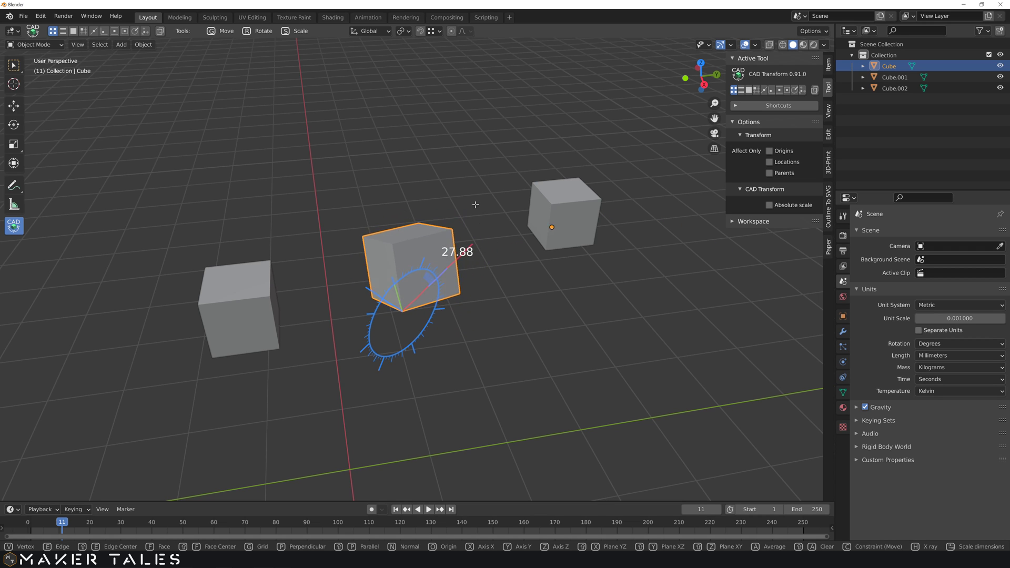
key("x")
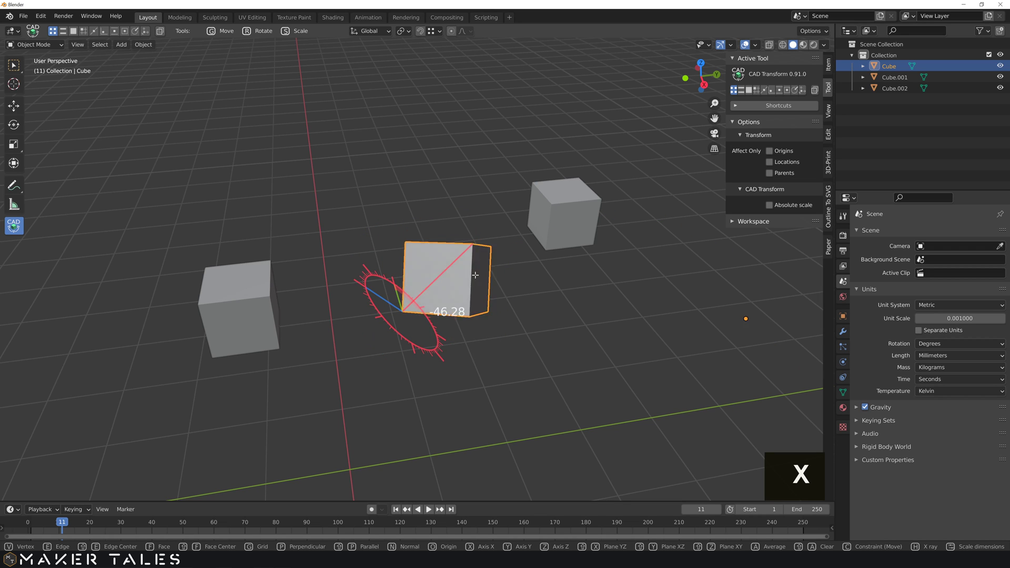
key("y")
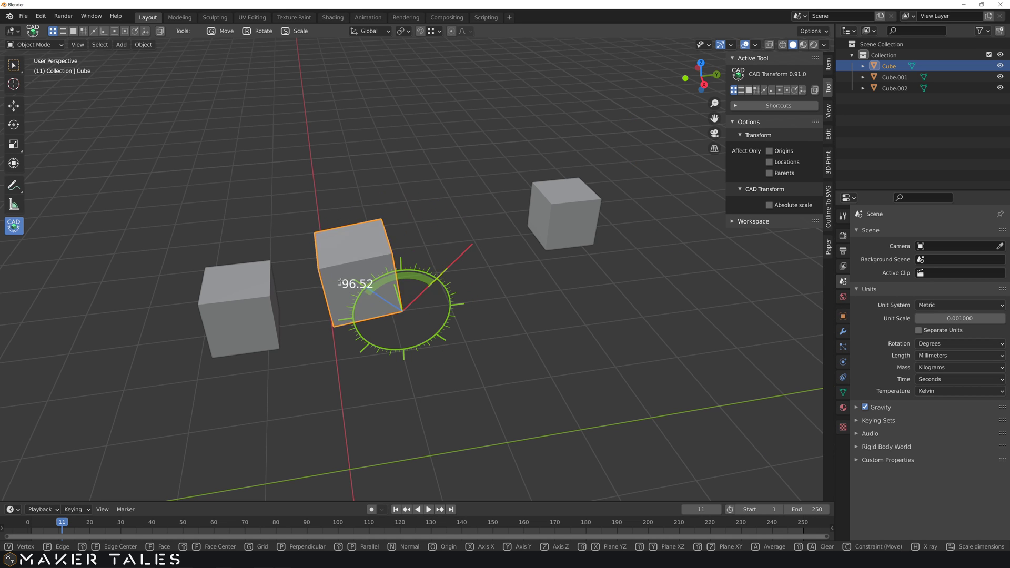
right_click(358, 280)
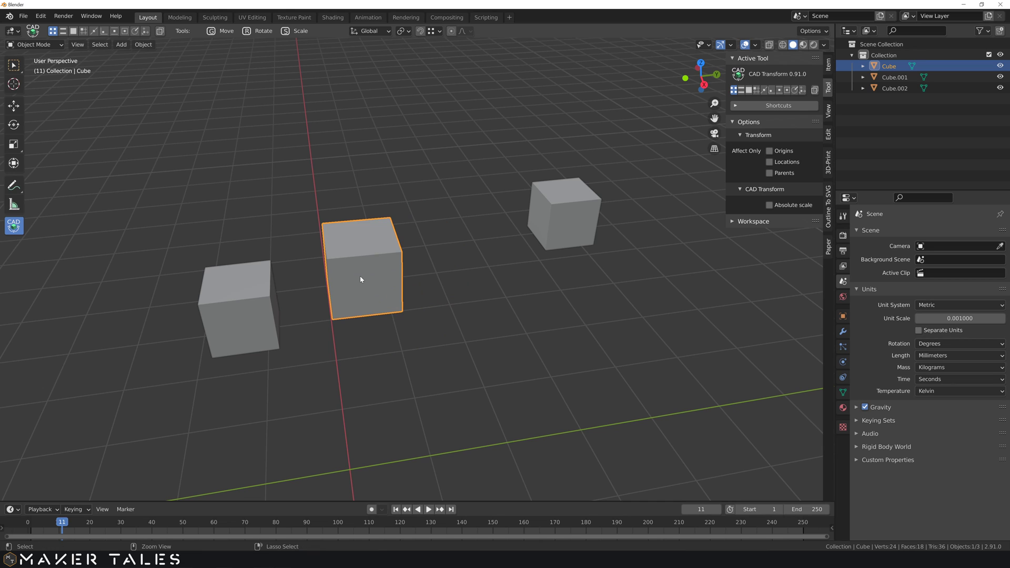
key("ctrl+z")
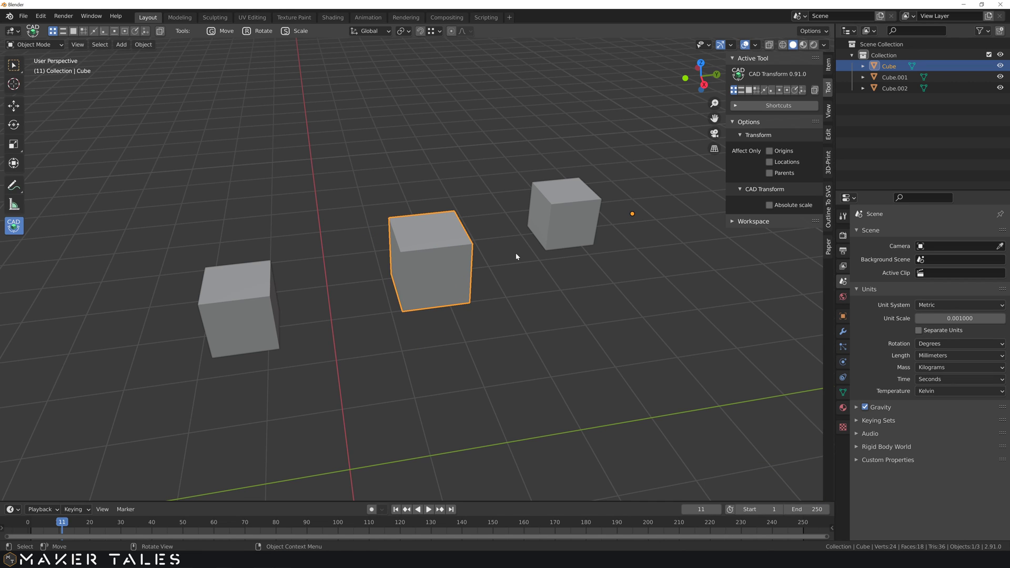
Try scaling the cube from its lower corner vertex along its lower front edge to about 2 mm, and undo it
key("s")
left_click(402, 312)
left_click(469, 303)
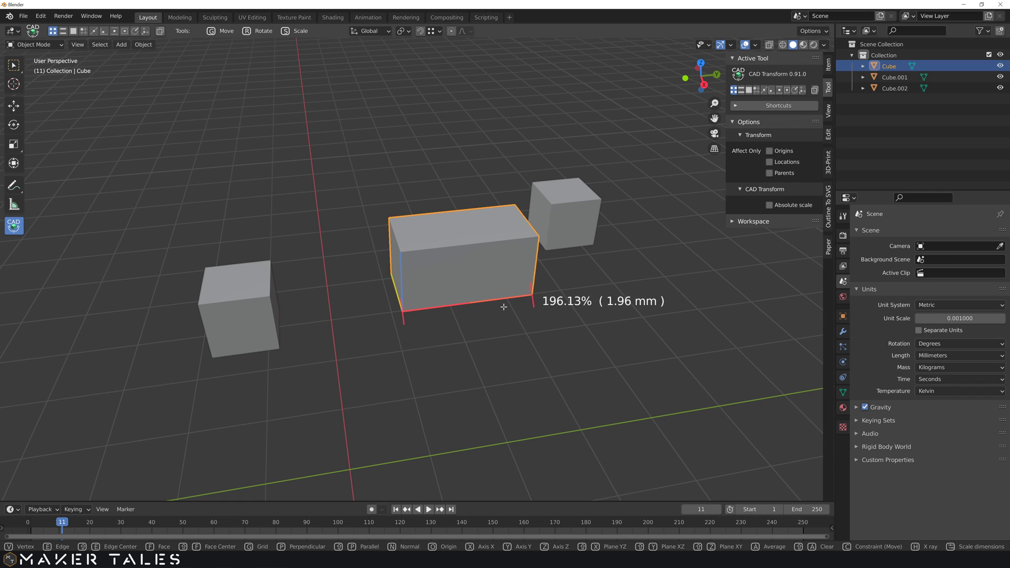
left_click(497, 310)
key("ctrl+z")
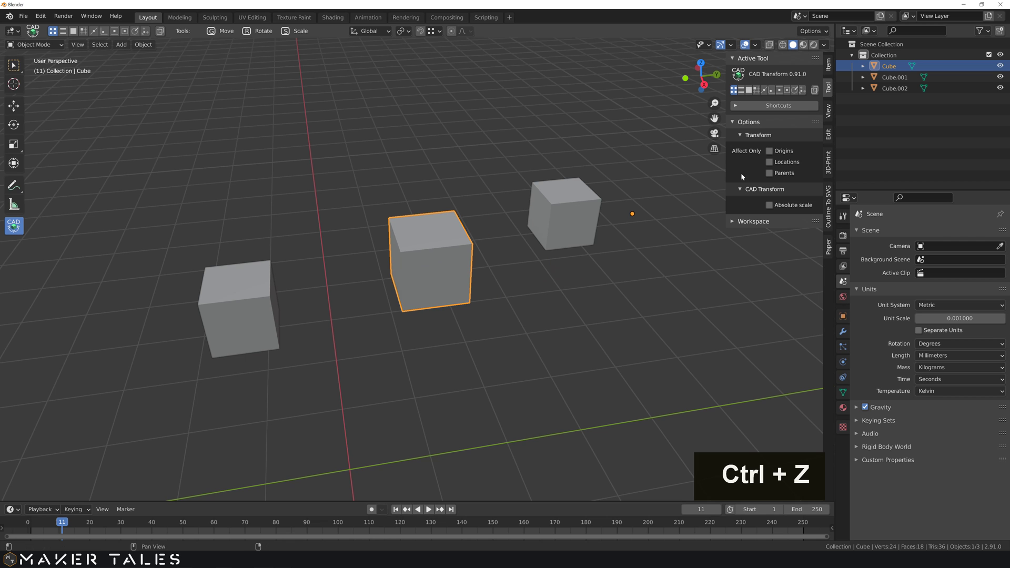
Show the cube's transform values and scale it from its lower corner vertex along the lower front edge to 3.2 mm
left_click(829, 64)
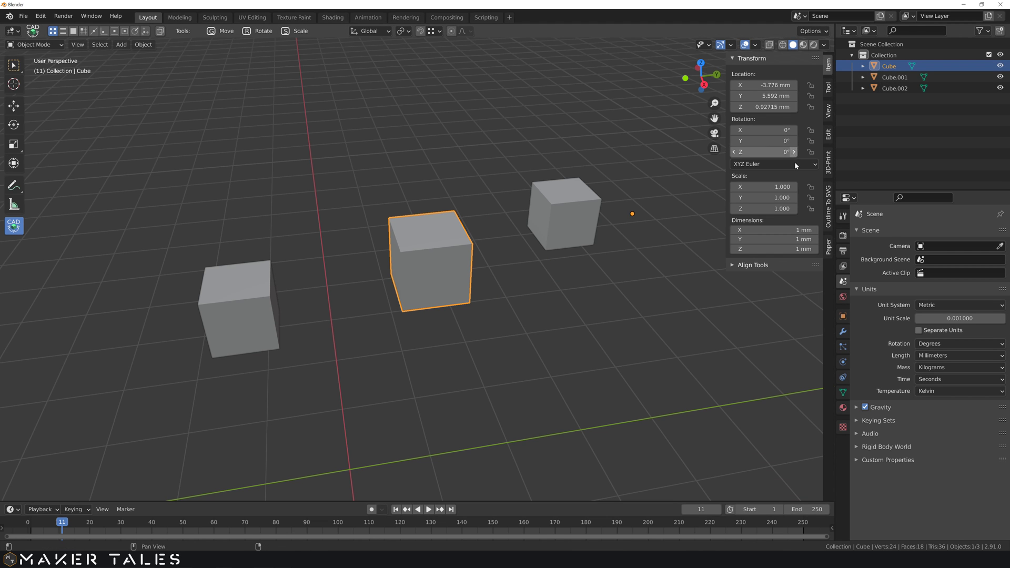
middle_click_drag(474, 330, 394, 311, "shift")
left_click(406, 307)
left_click(349, 232)
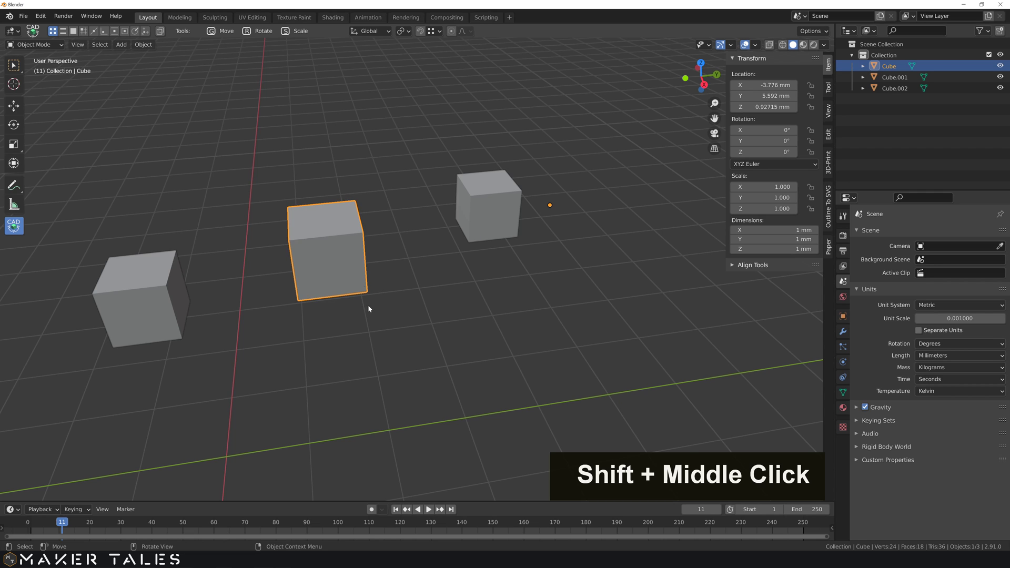
key("s")
left_click(298, 301)
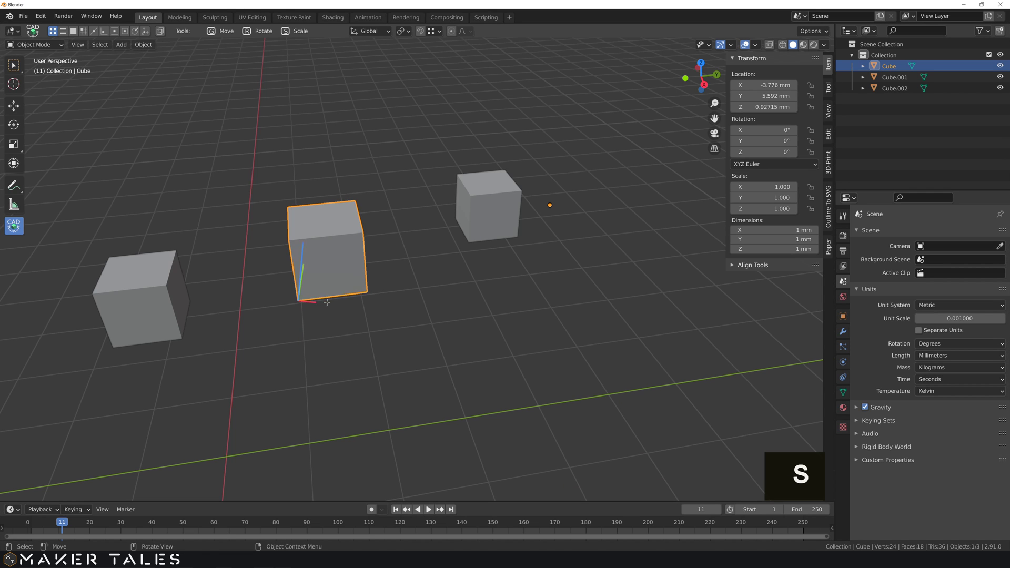
left_click(367, 289)
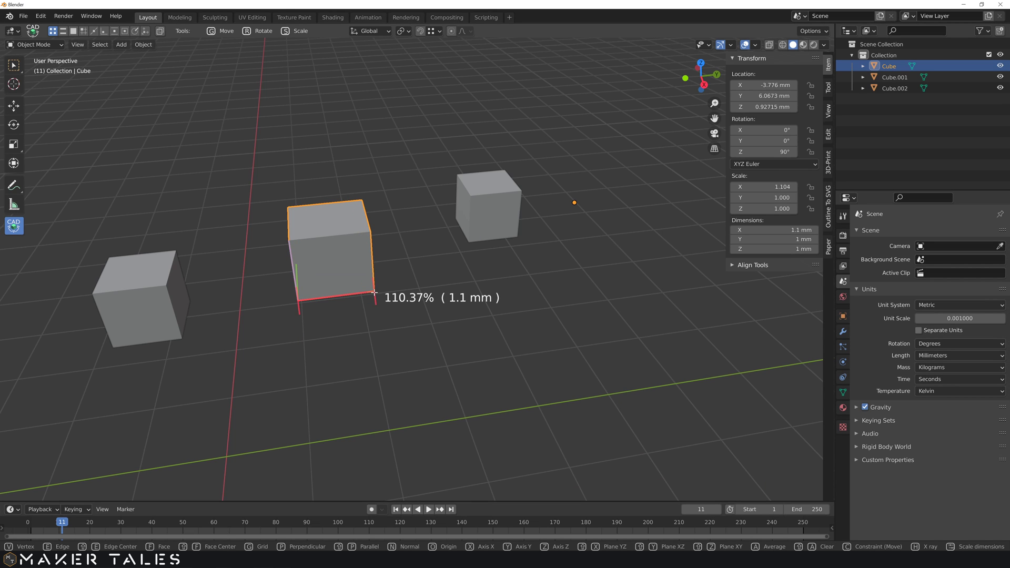
type("3.2")
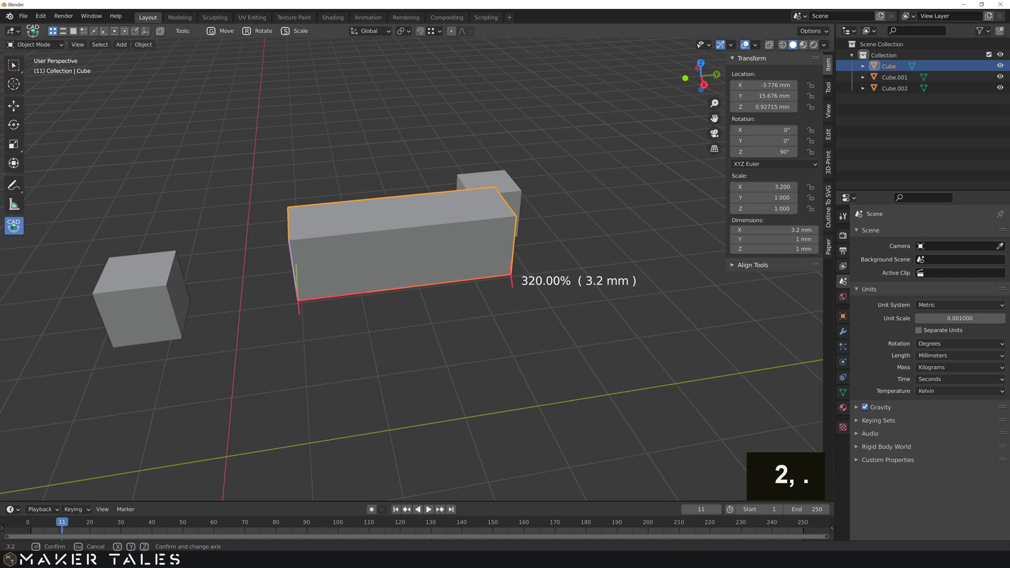
type("mm")
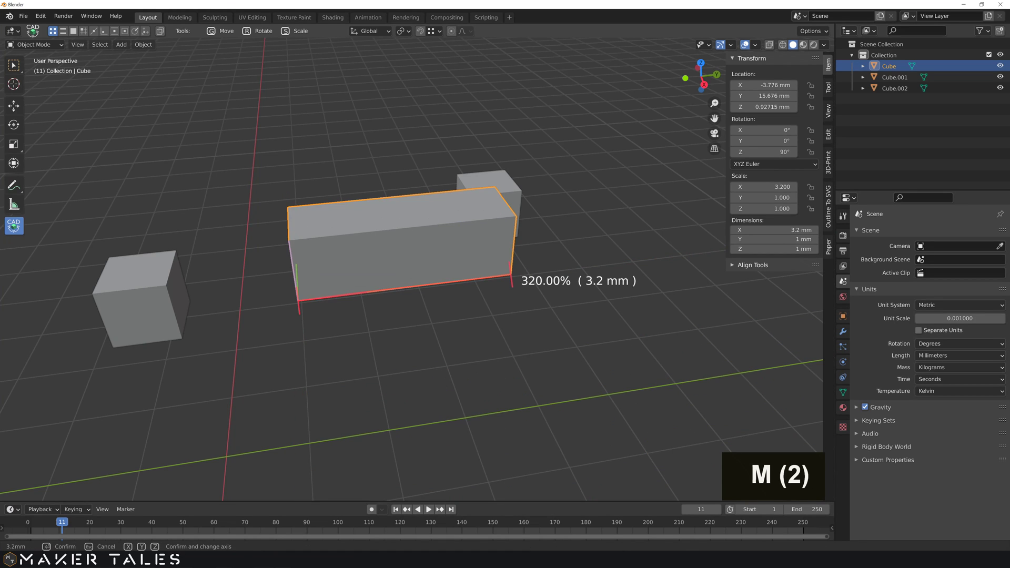
key("Return")
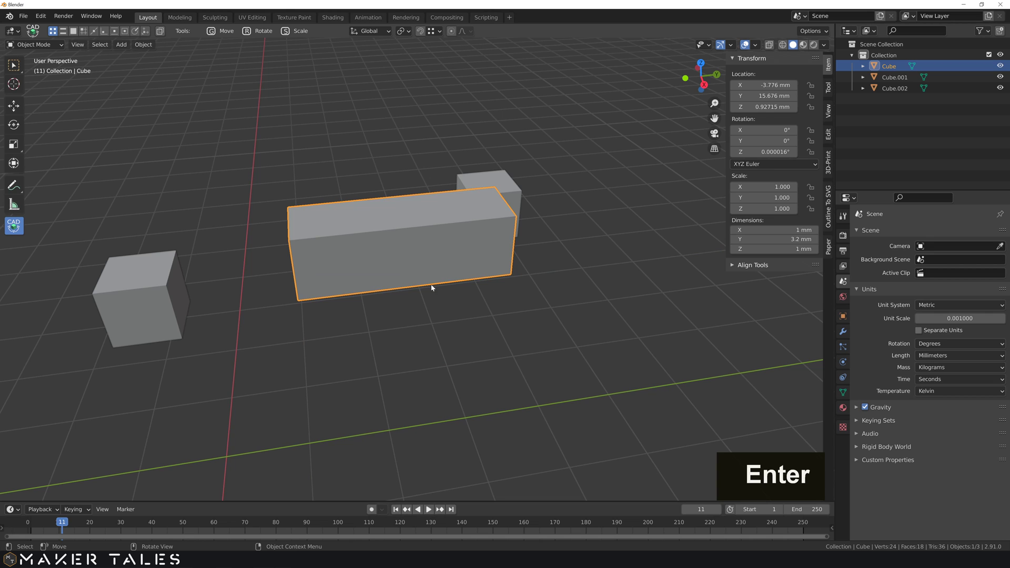
Set the stretched cube's Z rotation to exactly 0°
double_click(771, 152)
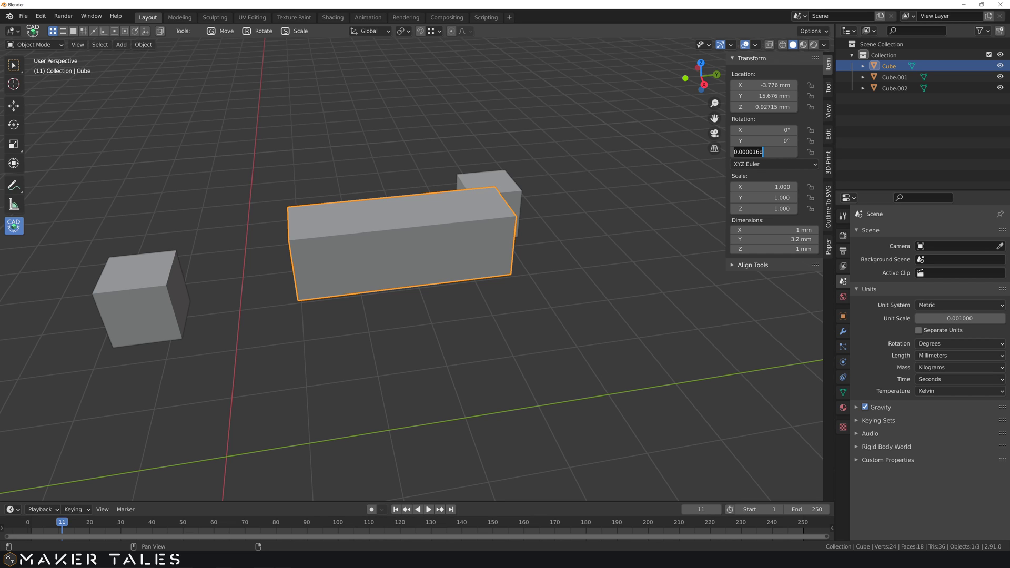
left_click_drag(765, 130, 766, 152)
type("0")
key("Return")
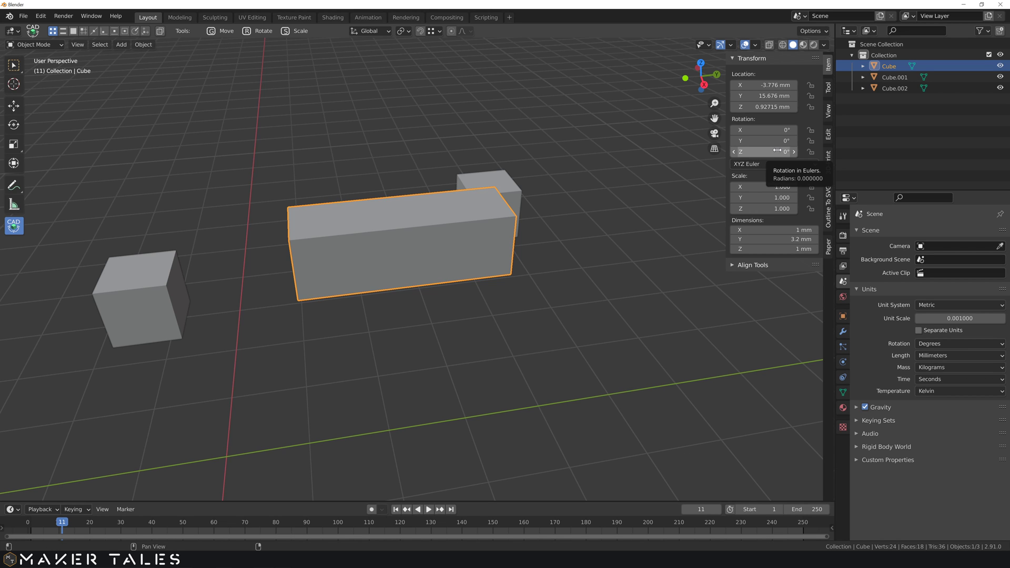
Examine the stretched block and the neighbouring cubes from several angles
middle_click_drag(287, 221, 375, 215)
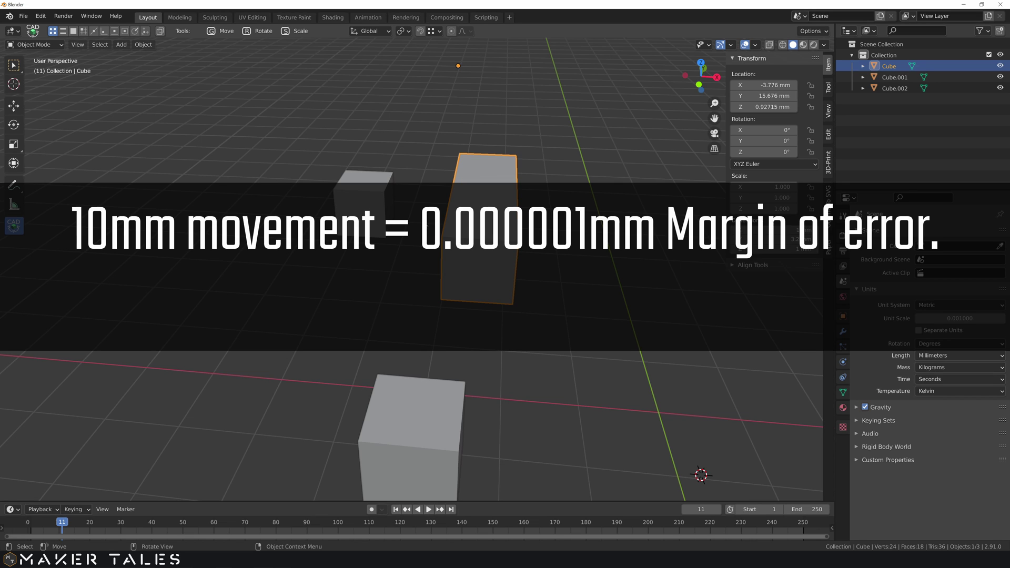
middle_click_drag(574, 270, 553, 266)
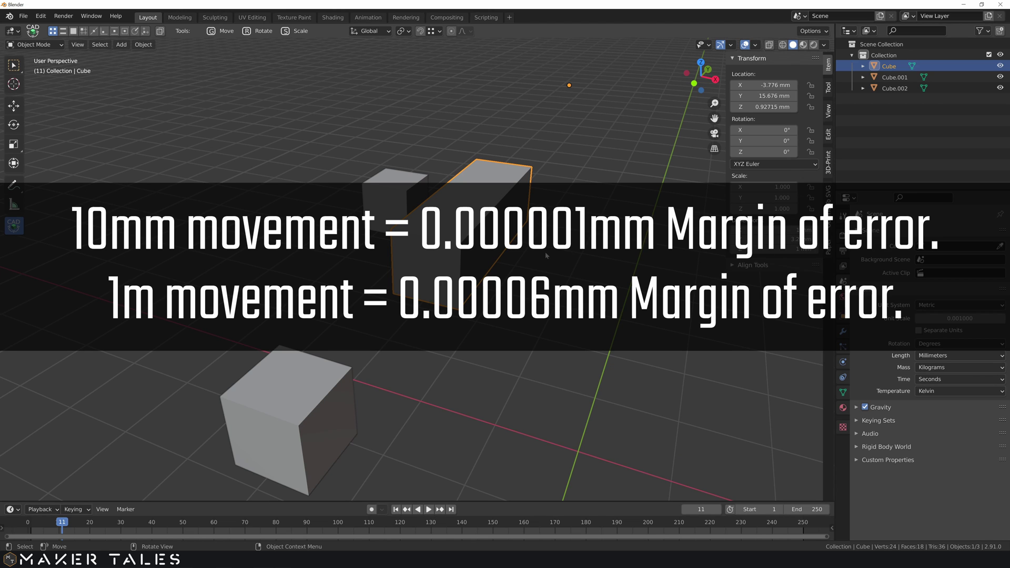
middle_click_drag(563, 267, 484, 262)
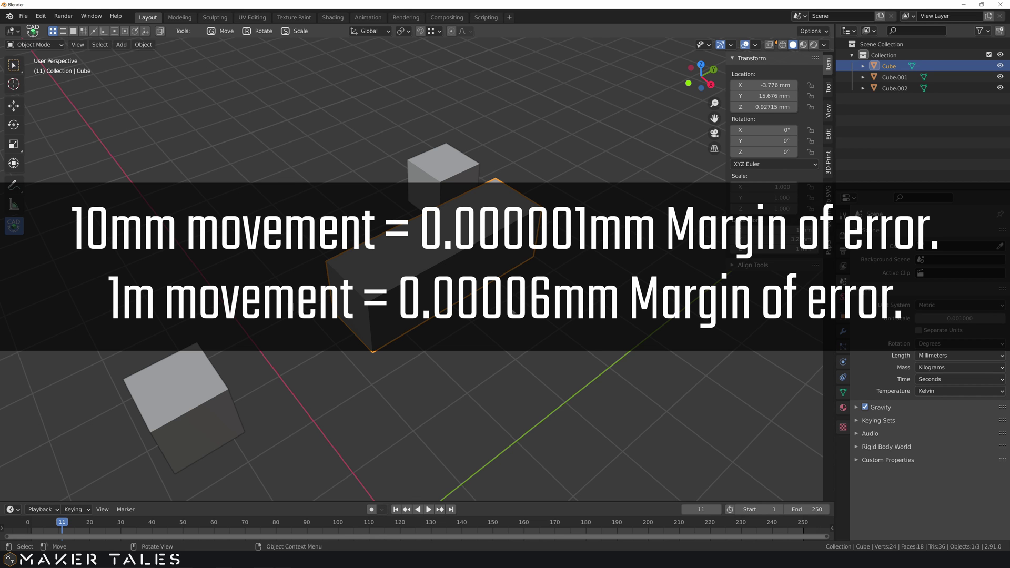
scroll(510, 323, "down", 3)
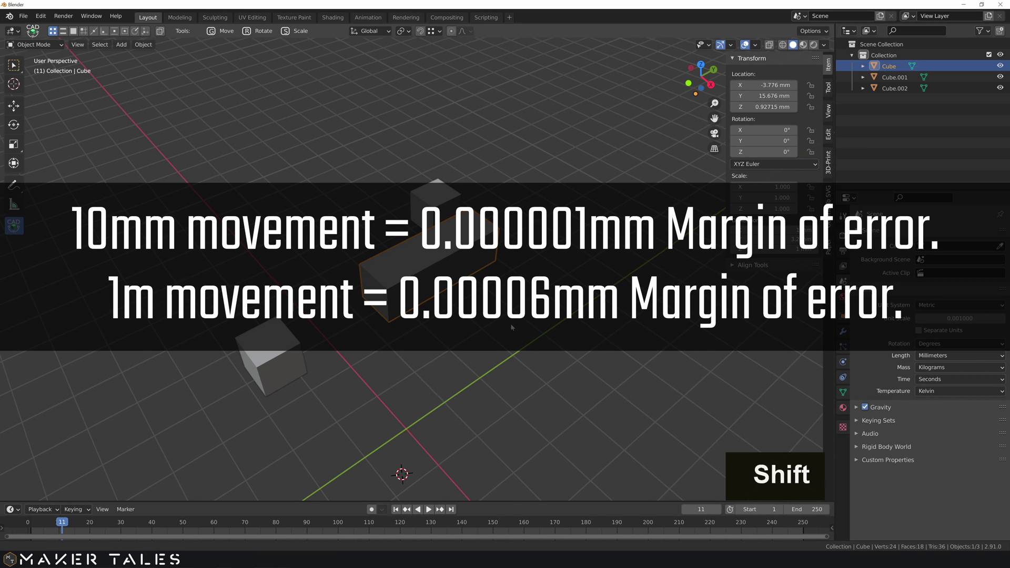
middle_click_drag(510, 323, 524, 295, "shift")
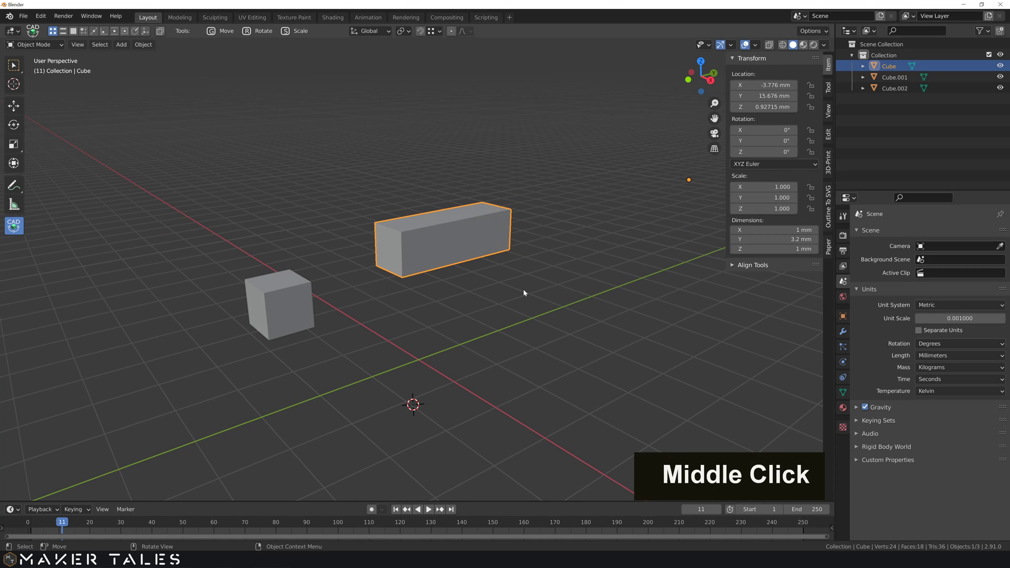
middle_click_drag(509, 272, 369, 279)
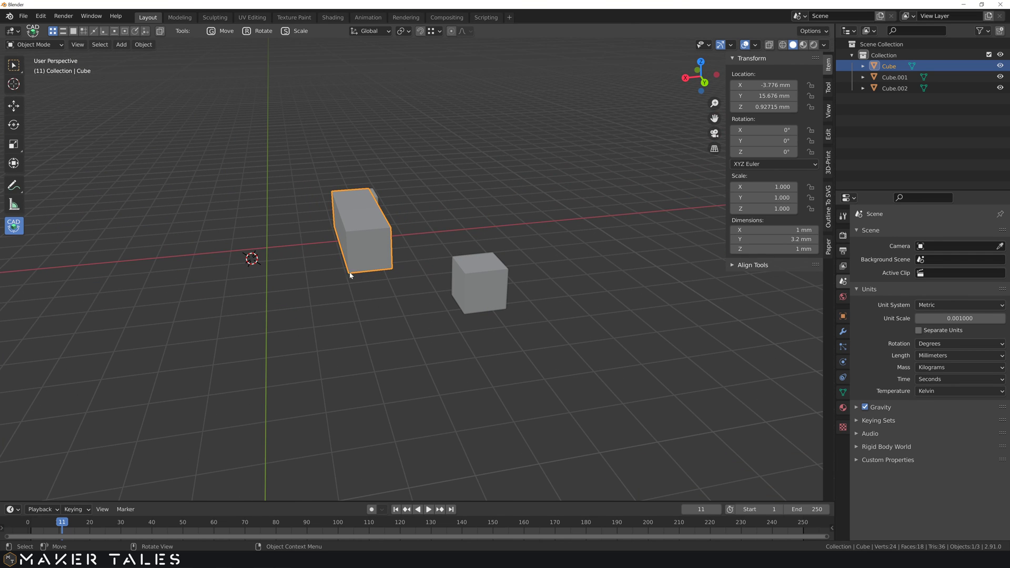
middle_click_drag(350, 275, 462, 265)
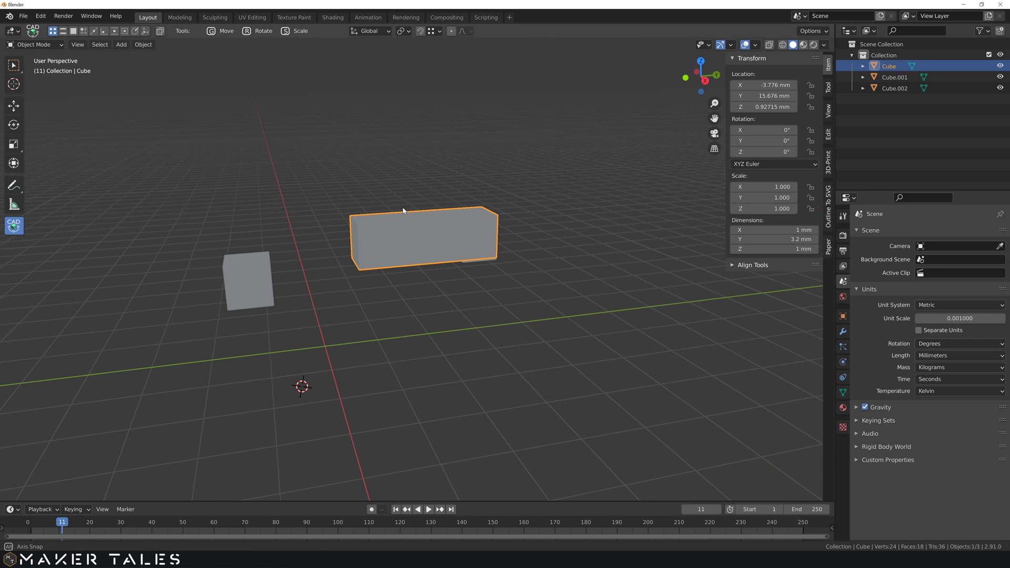
middle_click_drag(400, 211, 404, 275)
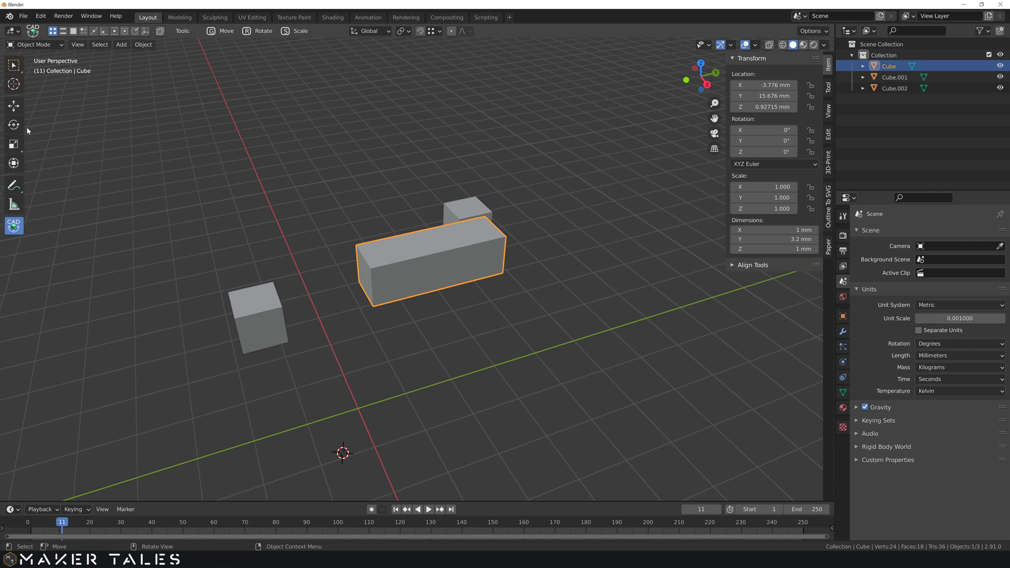
Scale the long block from its lower front corner, cycling through one-axis, two-axis and uniform scaling, to about 1.03 mm in X
key("s")
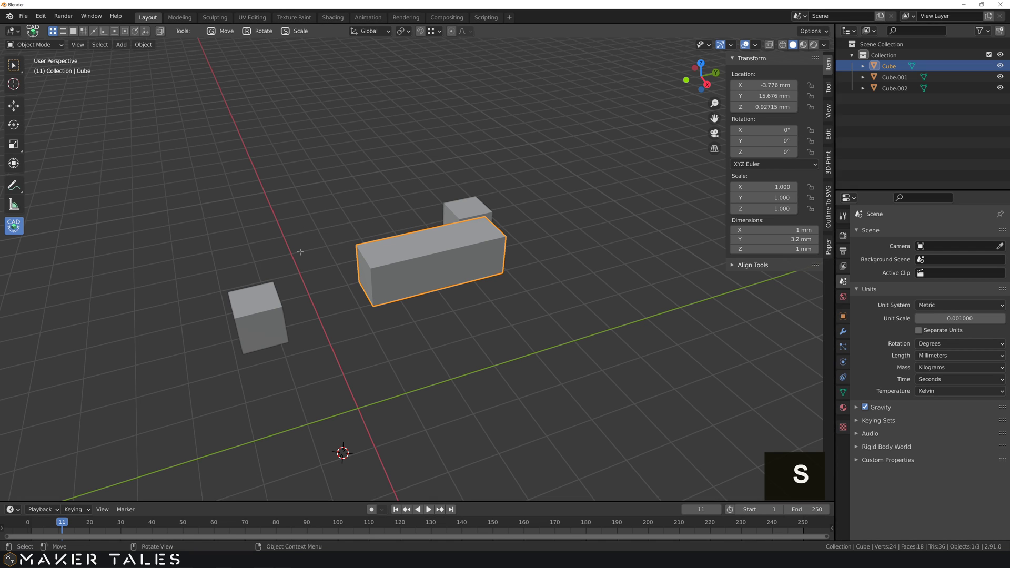
left_click(367, 310)
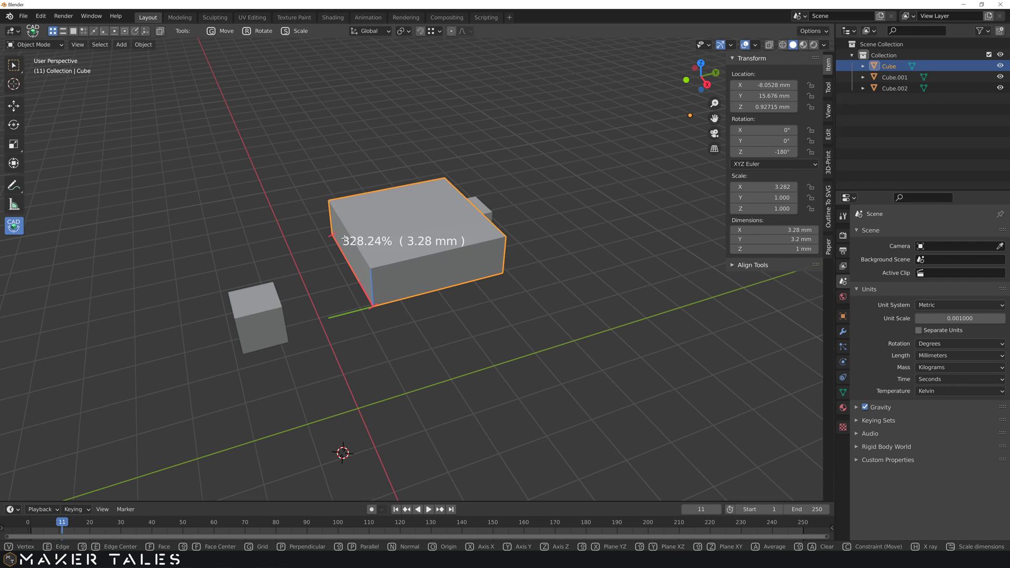
key("Tab")
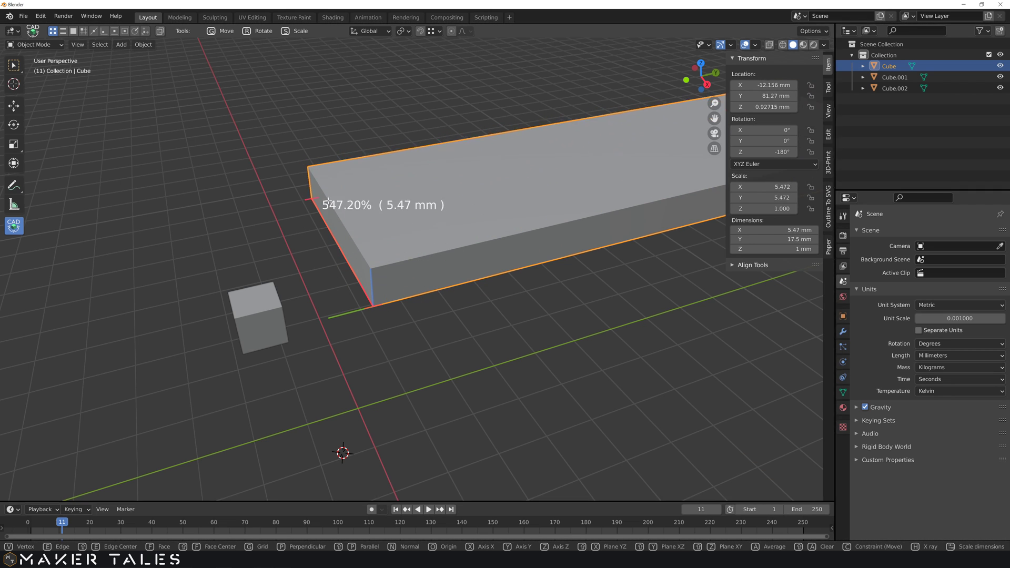
key("Tab")
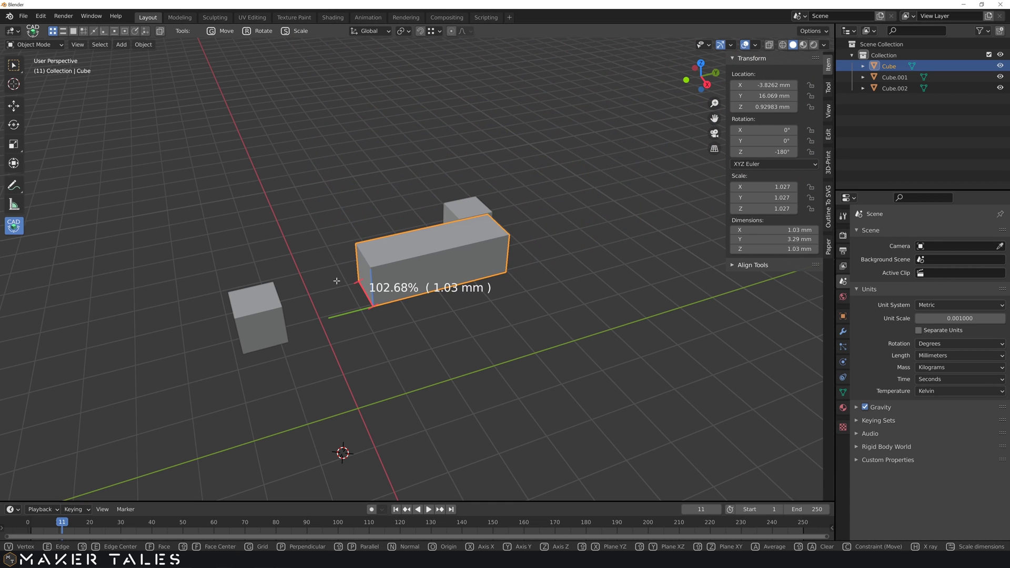
key("Escape")
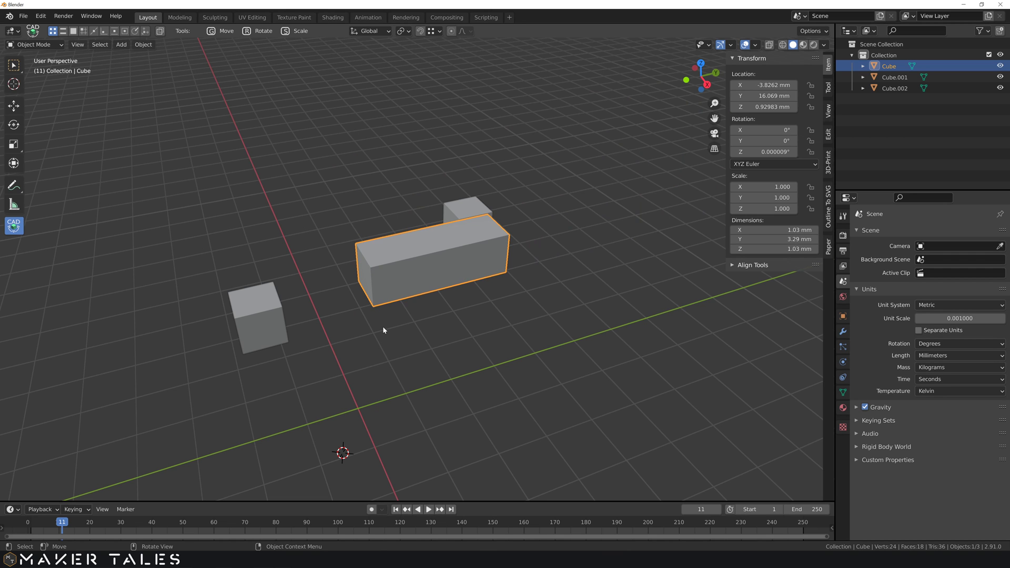
Rotate the separate 1 mm cube around its lower front corner in Z to about 45.7°, using the adjacent lower vertex as reference
left_click(314, 345)
left_click(257, 321)
middle_click_drag(229, 363, 405, 264, "shift")
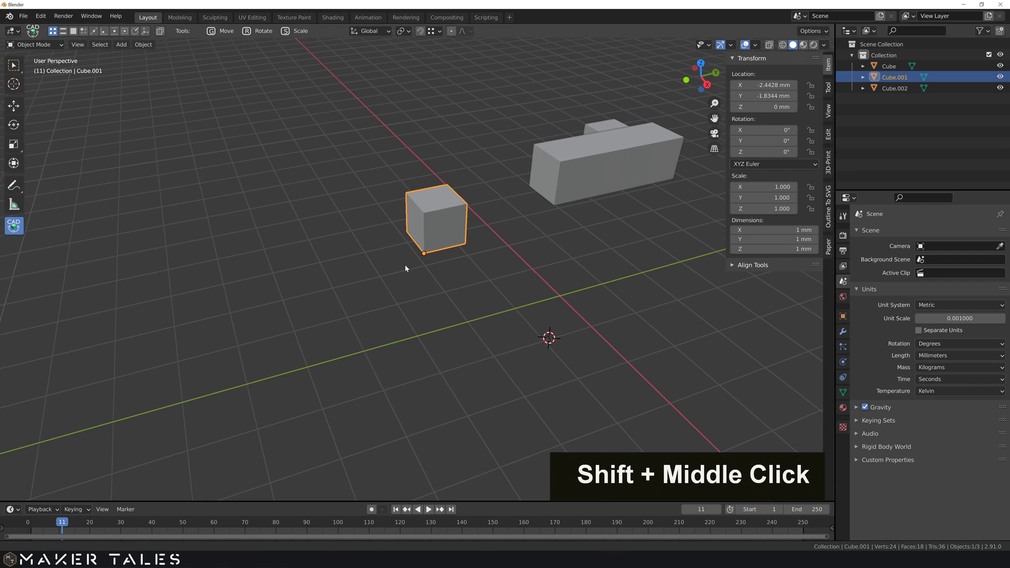
scroll(452, 264, "up", 2)
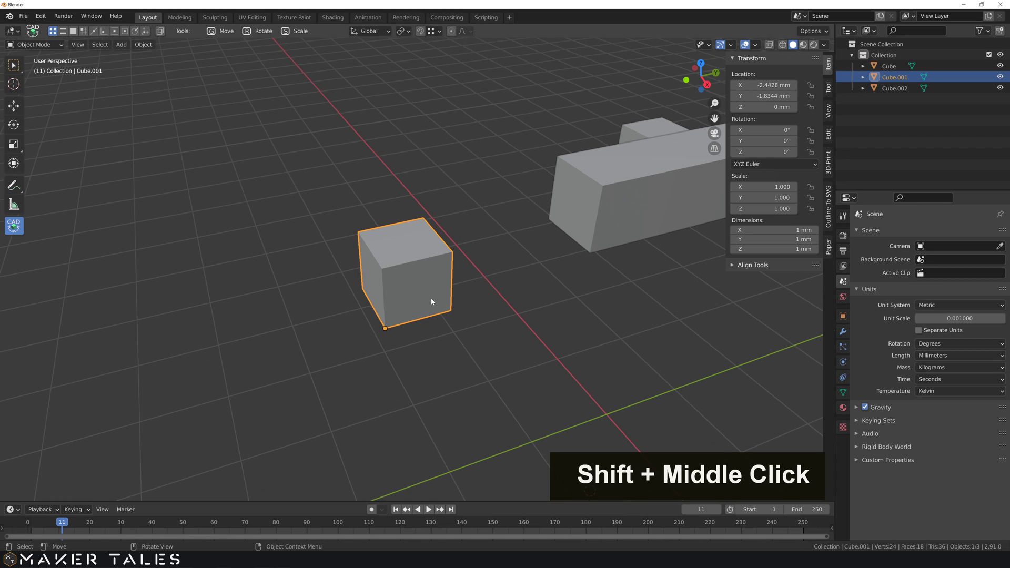
key("r")
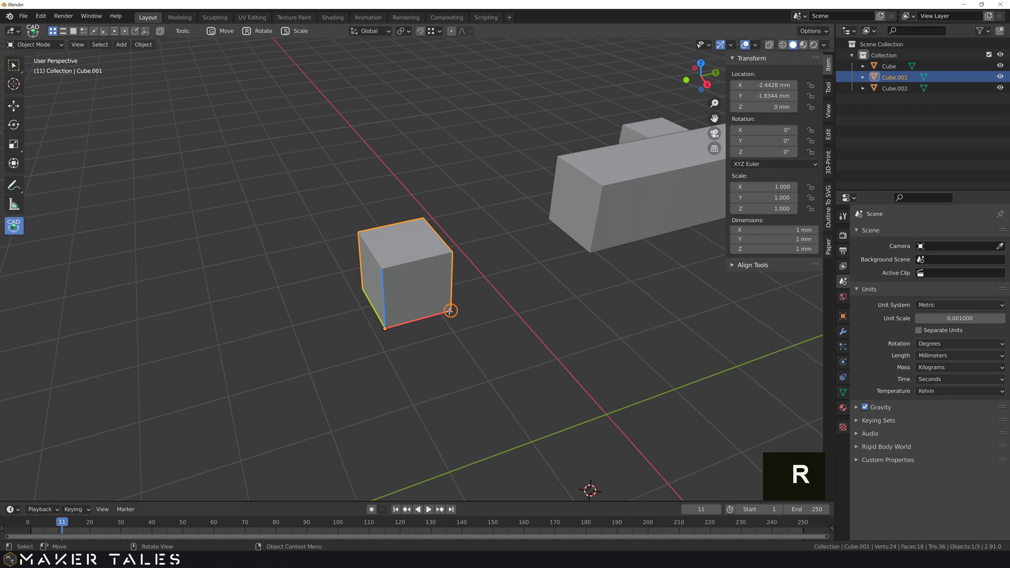
left_click(449, 311)
left_click(419, 282)
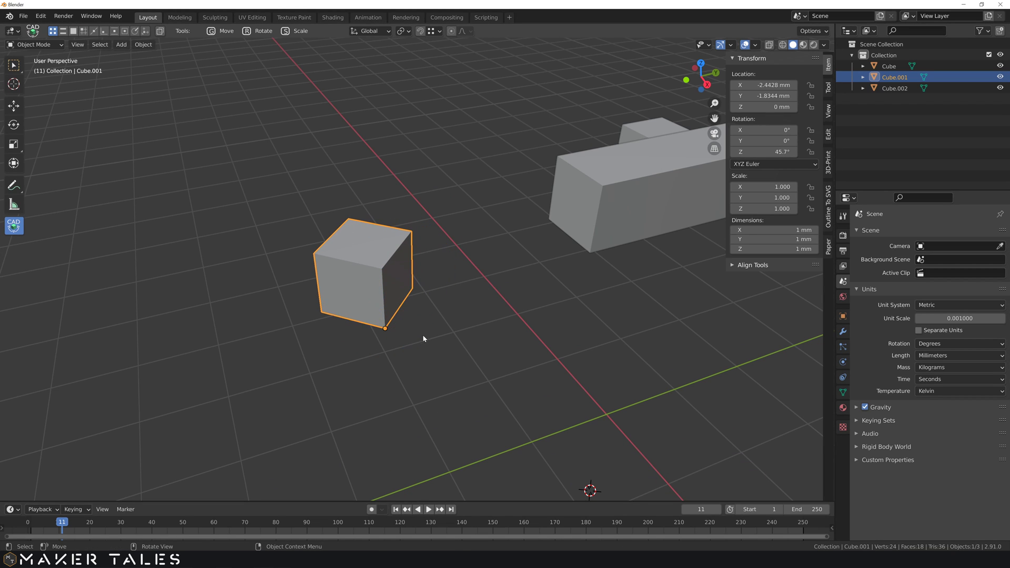
Move the rotated cube from its lower front corner along the Y axis by about 0.51 mm
key("g")
left_click(385, 328)
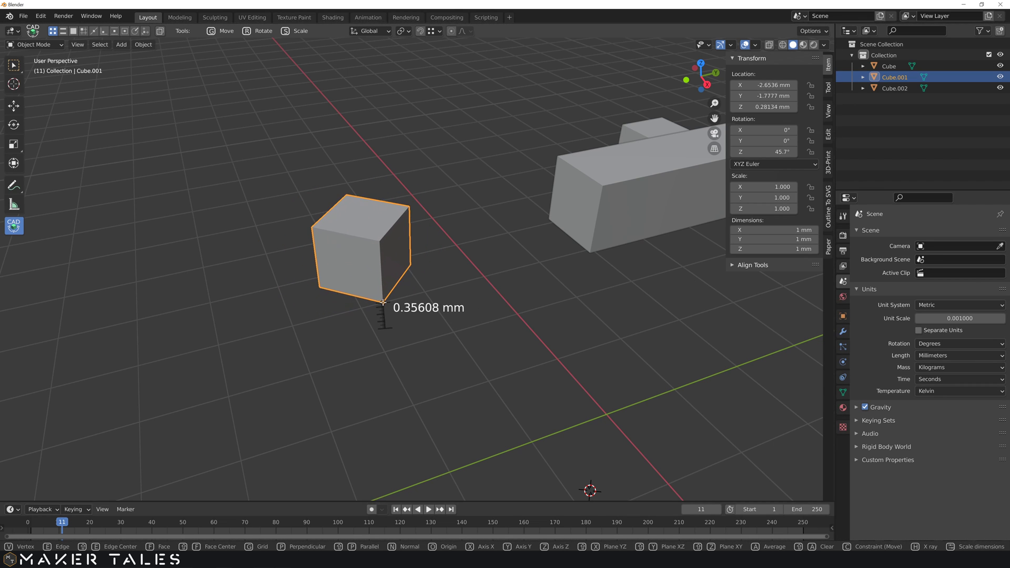
key("y")
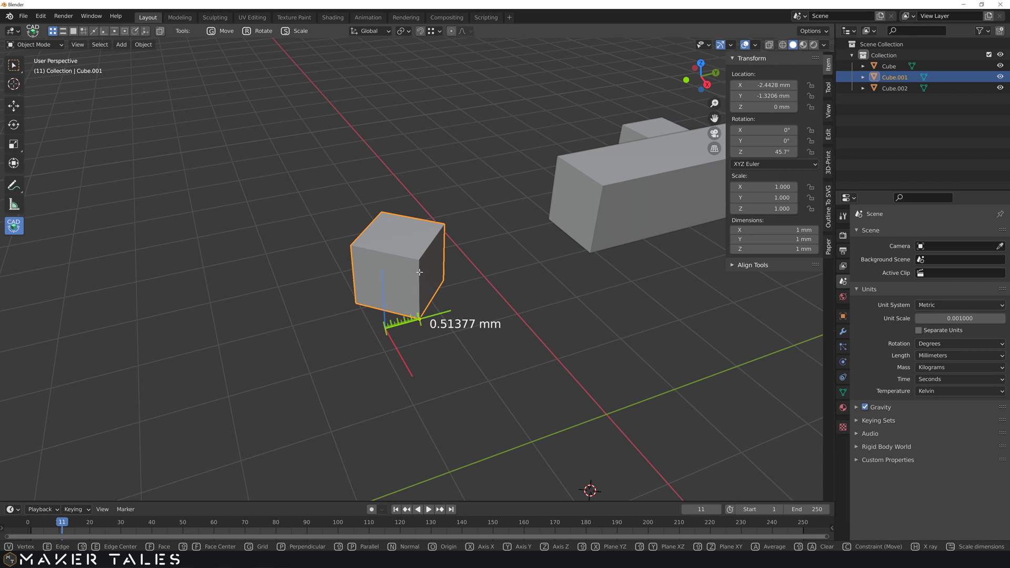
Place the move constraint on the cube's upper front vertex and move its adjacent top vertex onto the constraint's X axis, to about X -4.72 mm
key("c")
left_click(419, 260)
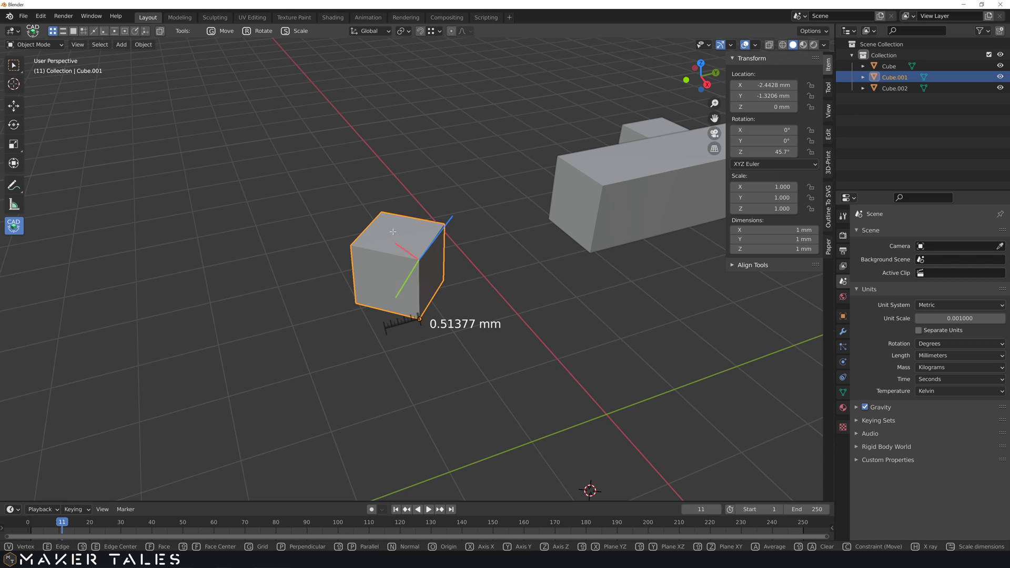
left_click(358, 245)
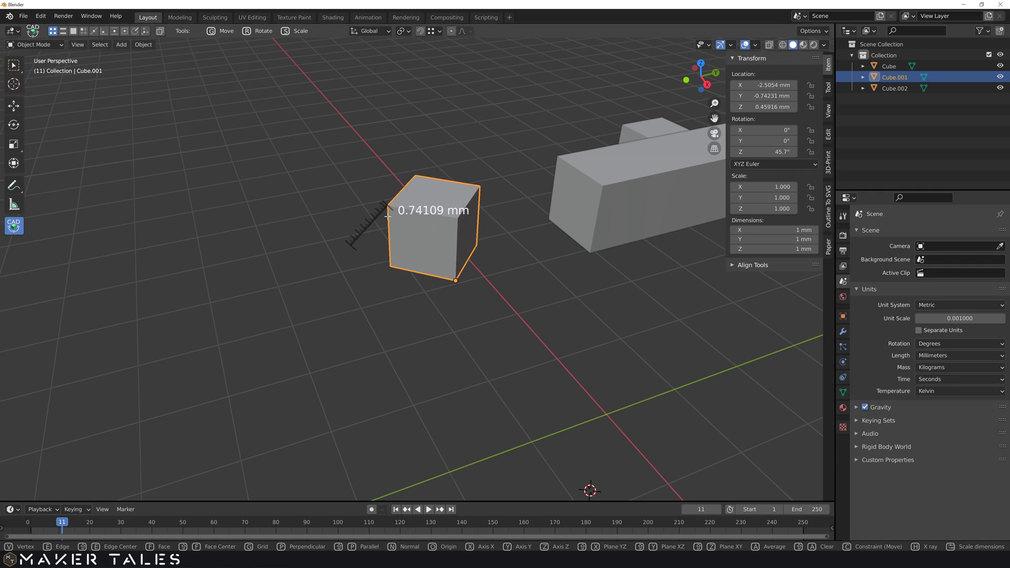
key("y")
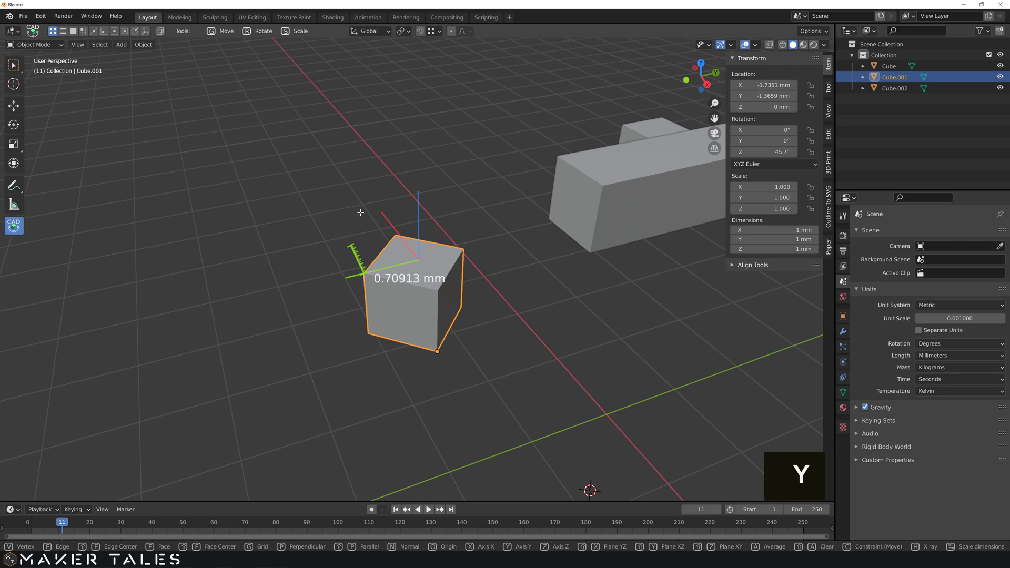
key("x")
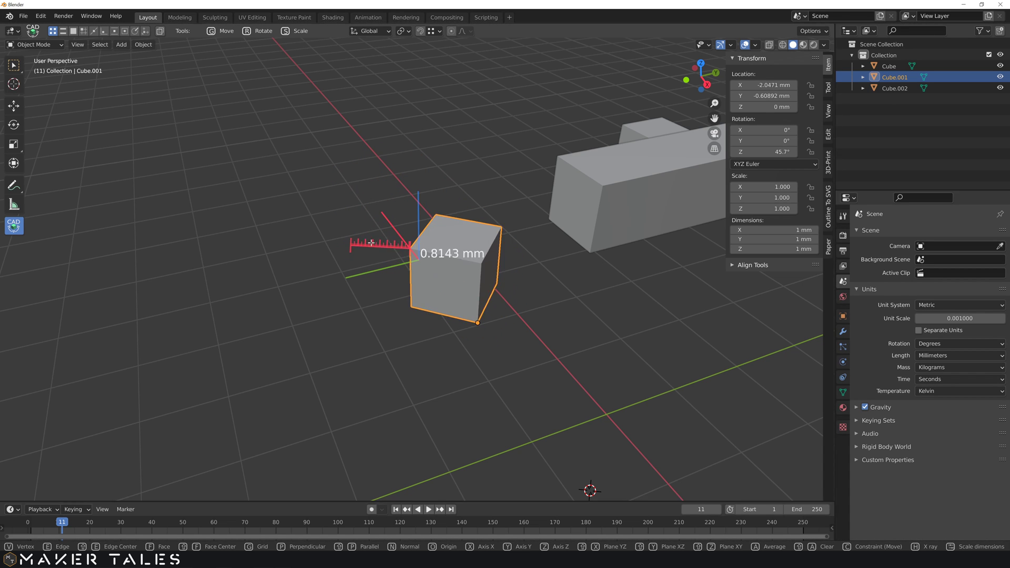
left_click(346, 171)
middle_click_drag(327, 195, 264, 257)
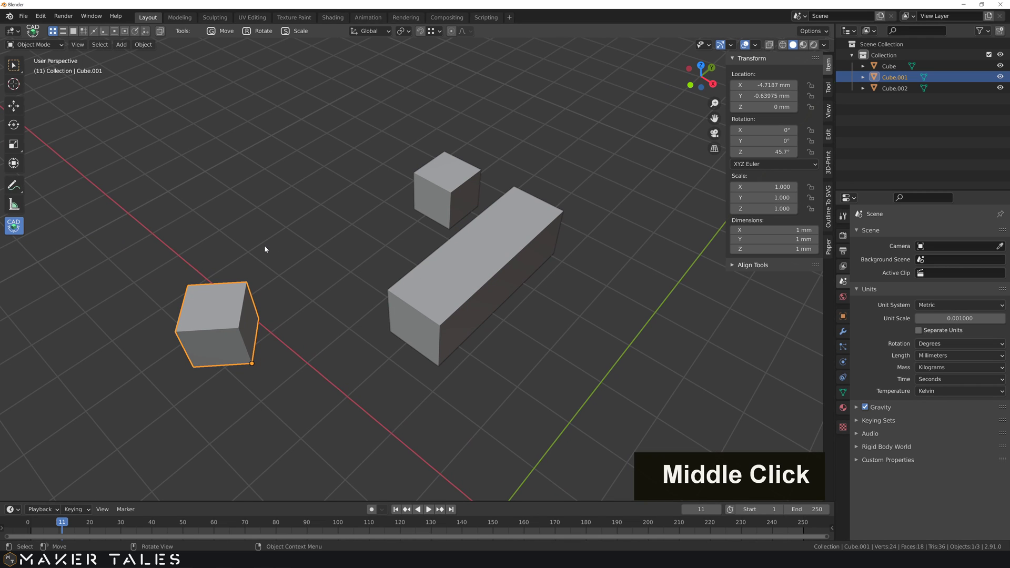